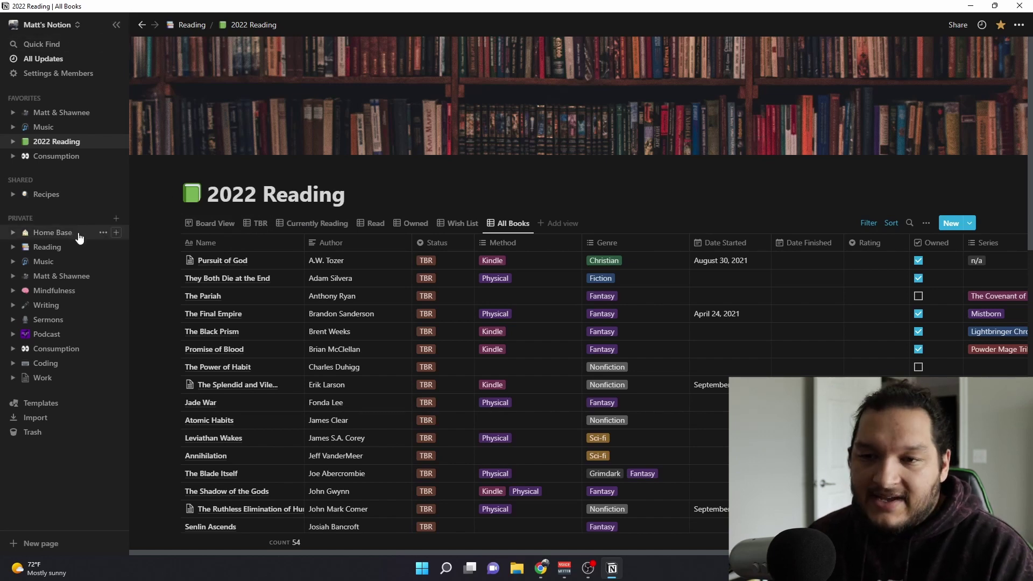
# Look over the Music database's Hip-Hop and All Albums views and the video-planning page for the YouTube channel
pyautogui.click(43, 262)
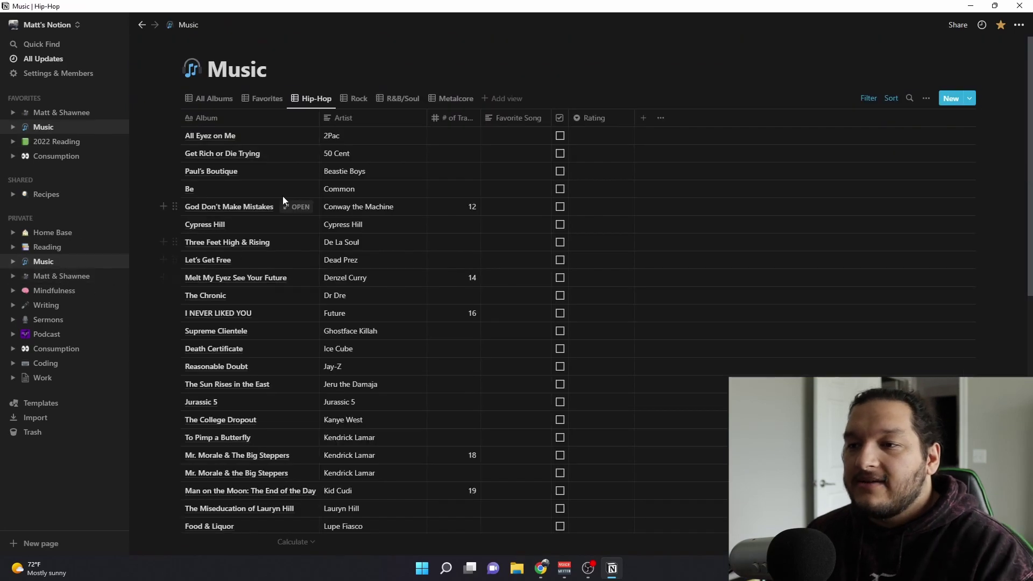
pyautogui.scroll(-2, 356, 161)
pyautogui.scroll(2, 357, 105)
pyautogui.click(214, 99)
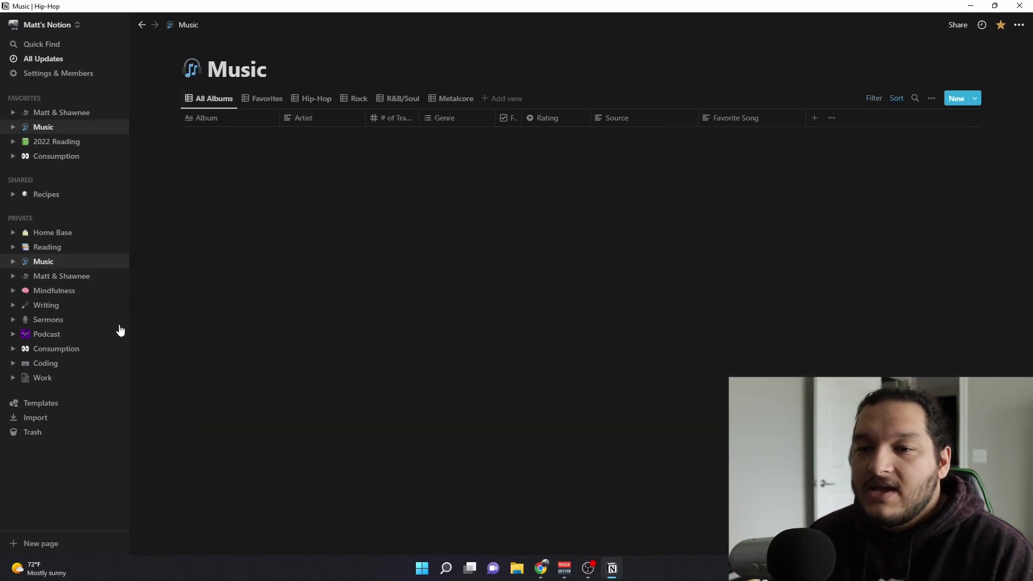
pyautogui.click(53, 277)
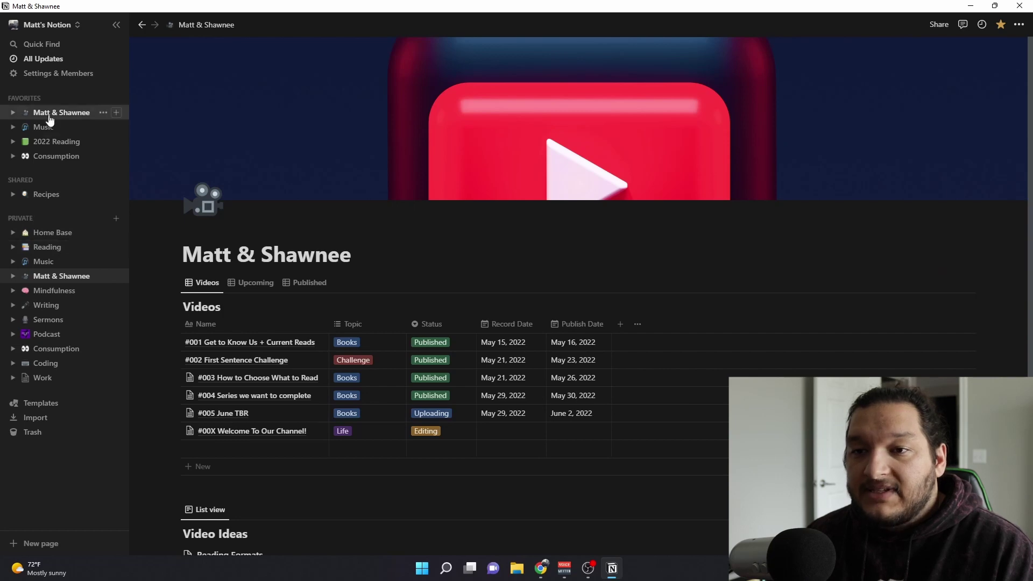
# Open the 2022 Reading page with the sidebar collapsed and review its TBR, Currently Reading, Read, Owned, Wish List and All Books views
pyautogui.click(56, 142)
pyautogui.click(116, 25)
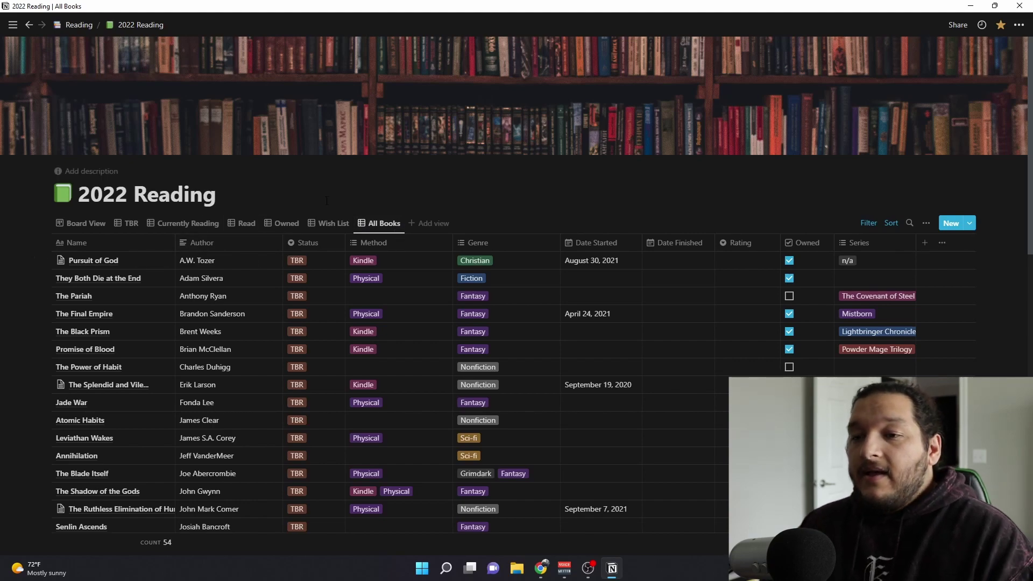
pyautogui.click(129, 226)
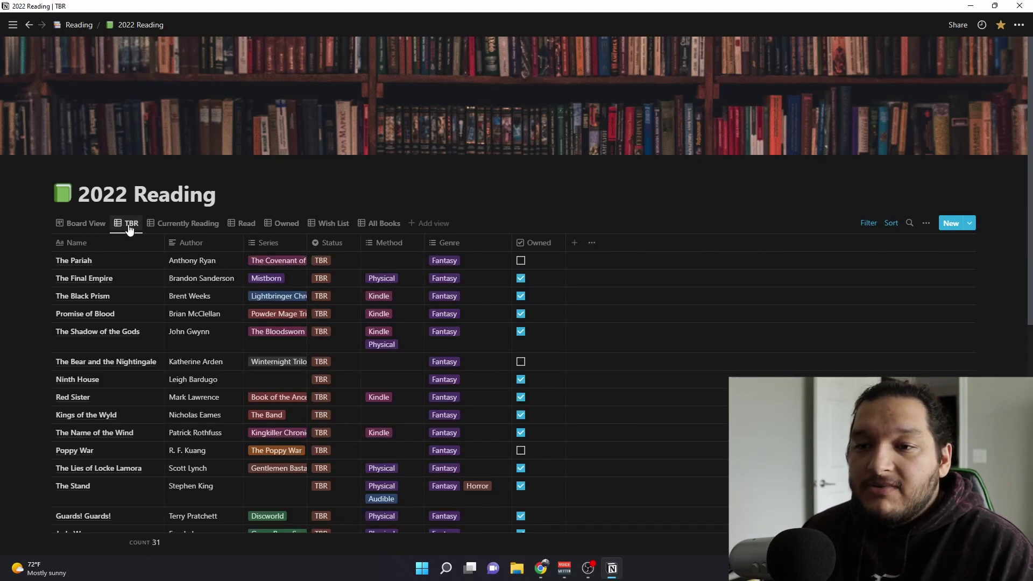
pyautogui.click(185, 226)
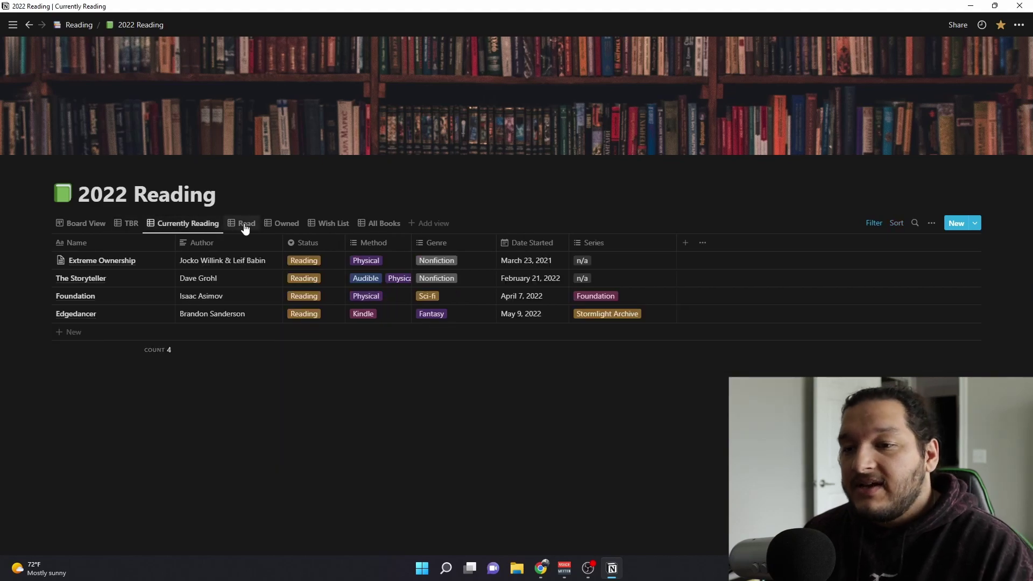
pyautogui.click(243, 225)
pyautogui.click(286, 229)
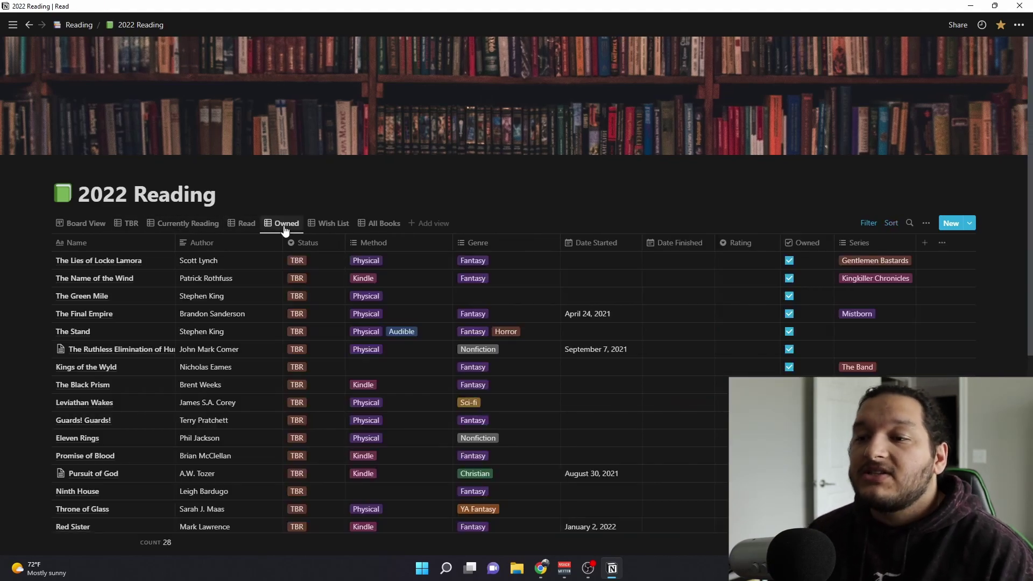
pyautogui.click(324, 229)
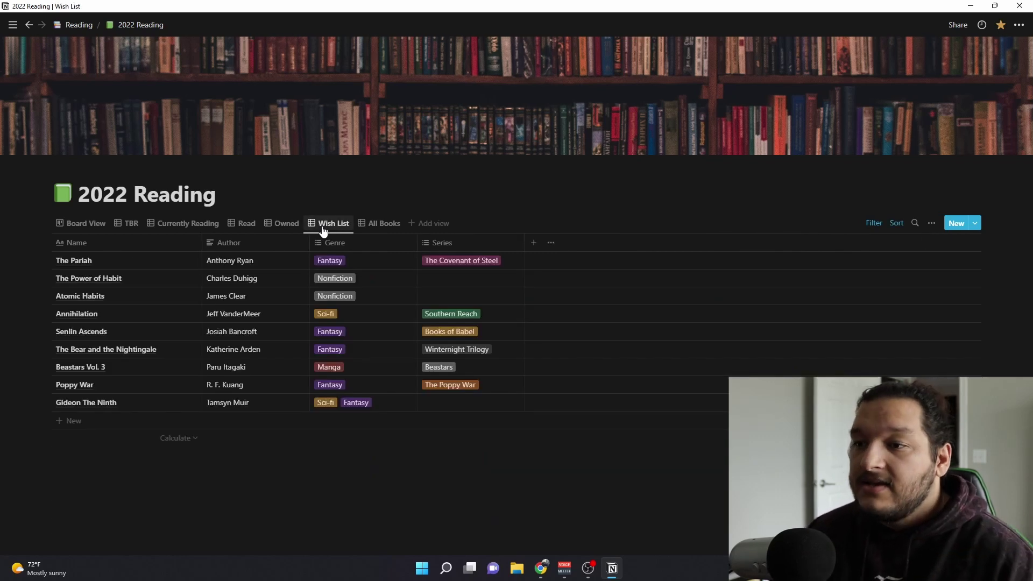
pyautogui.click(378, 225)
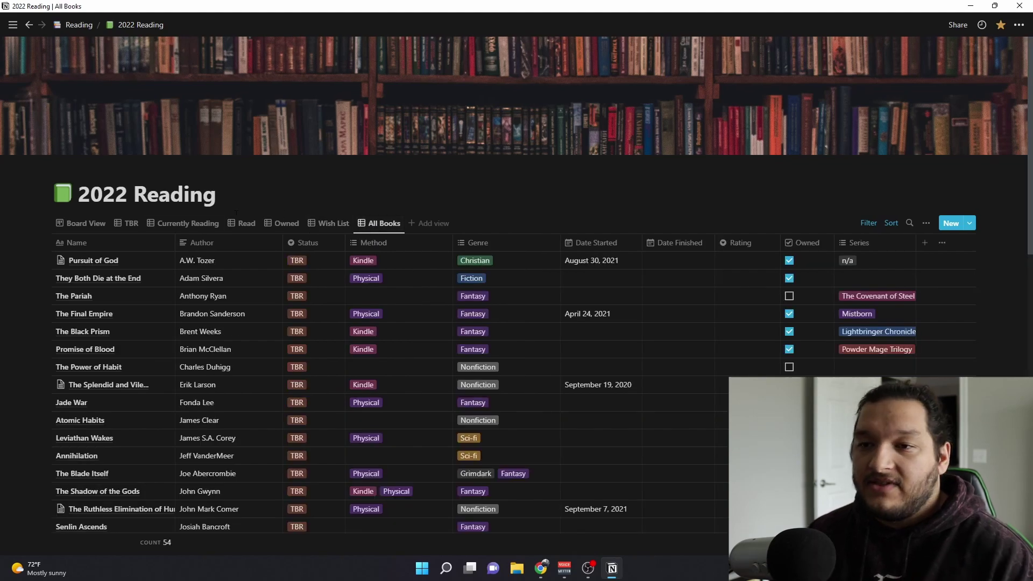
# Examine how the books are grouped by status in the reading database's Board View
pyautogui.click(95, 229)
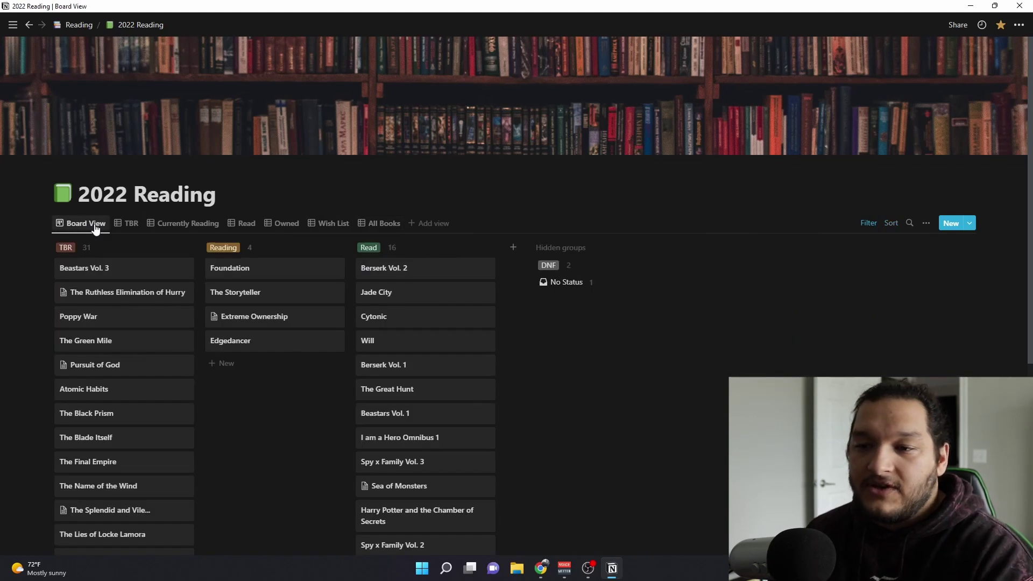
pyautogui.scroll(-4, 262, 331)
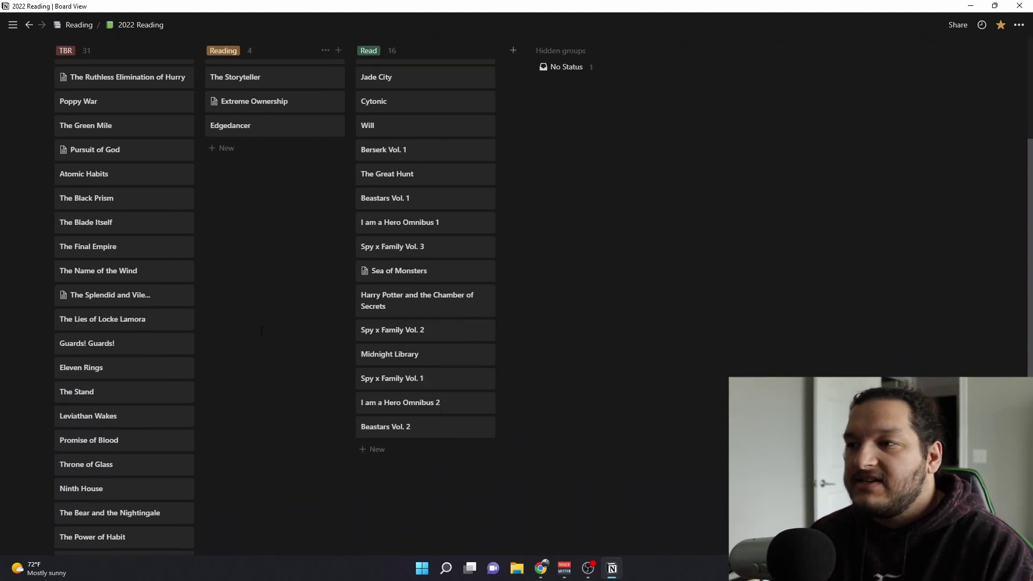
pyautogui.scroll(4, 262, 331)
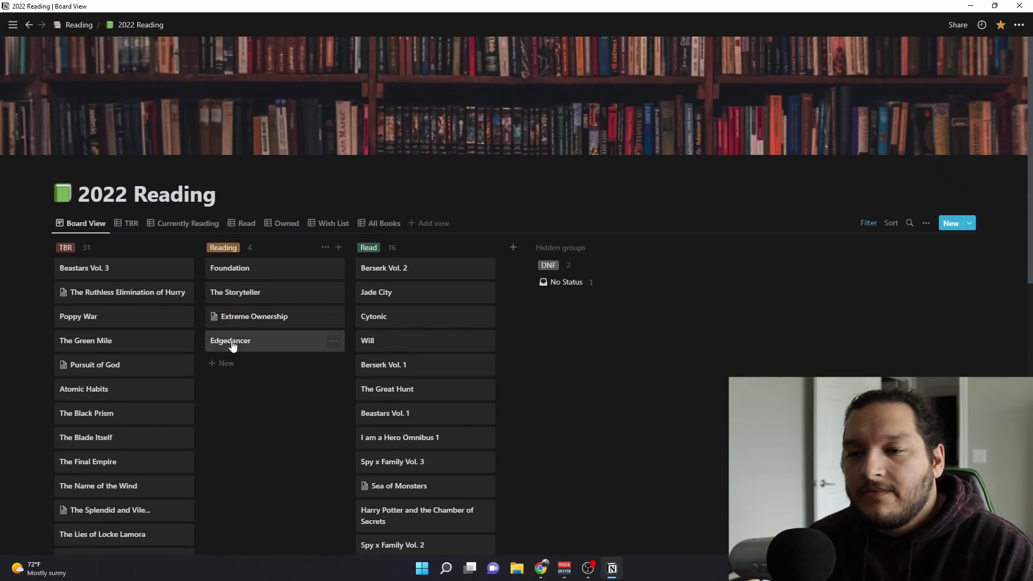
# Search the TBR view of the reading database for "The Titans"
pyautogui.click(129, 223)
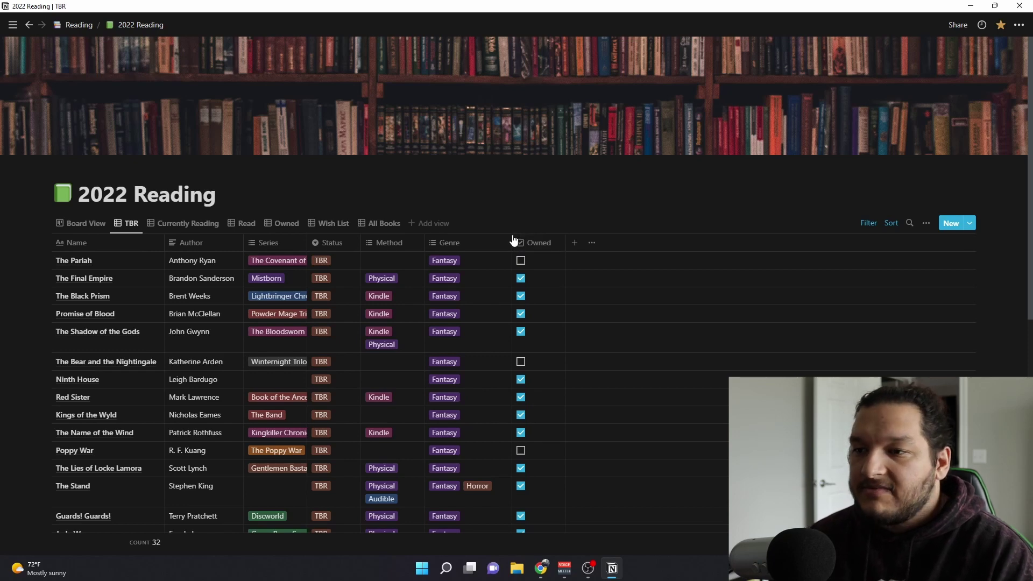
pyautogui.click(910, 224)
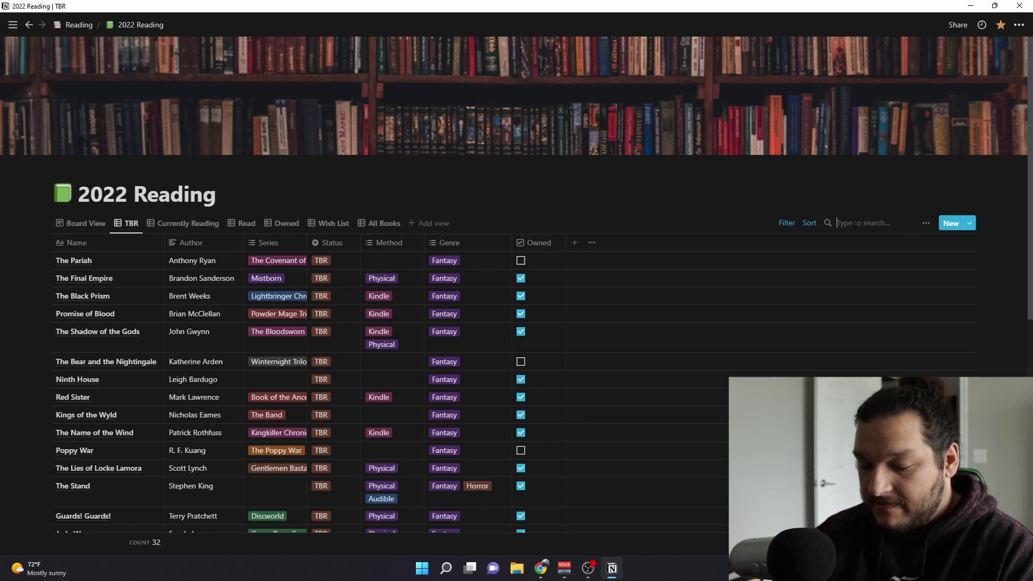
pyautogui.write('The Titans')
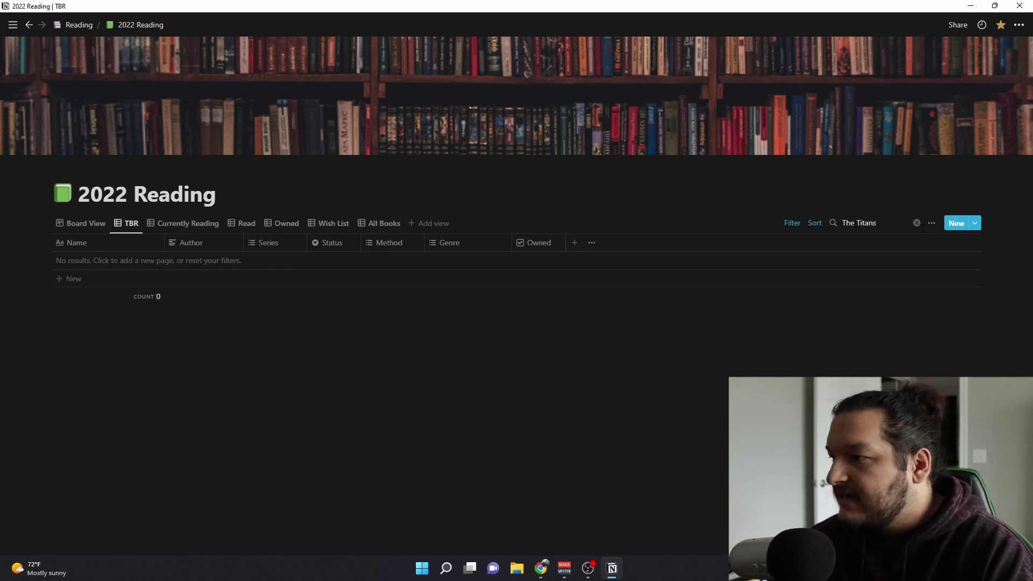
# Create a new book entry in the TBR view titled "The Titan's Curse" with Rick Riordan as the author
pyautogui.click(956, 225)
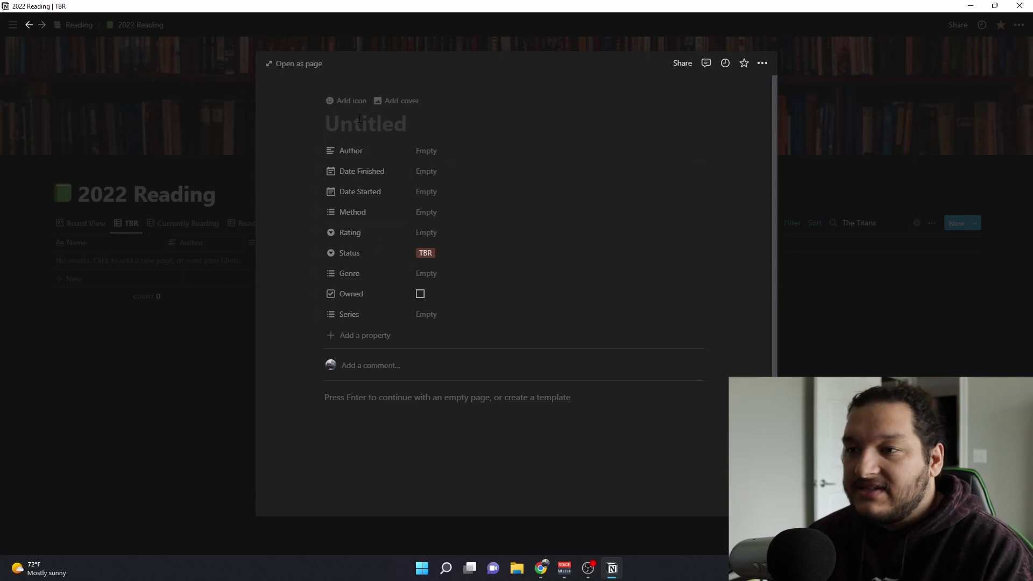
pyautogui.write('The T')
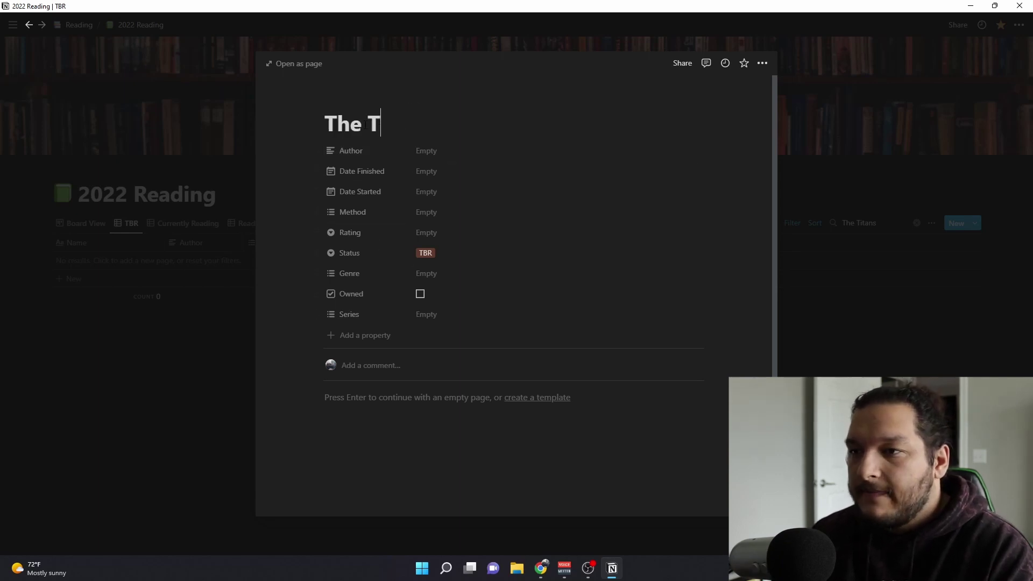
pyautogui.write("itan's Curse")
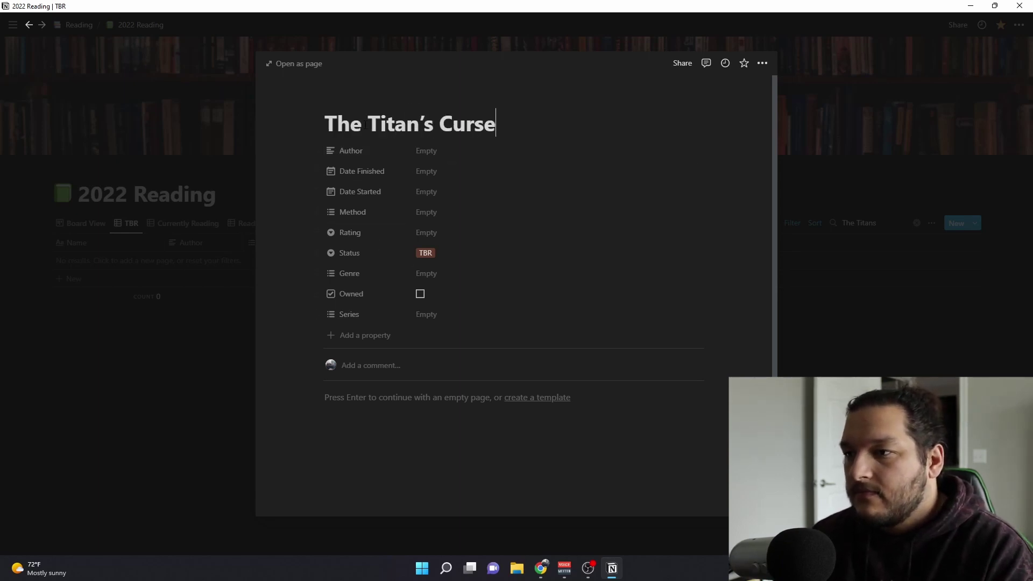
pyautogui.click(452, 150)
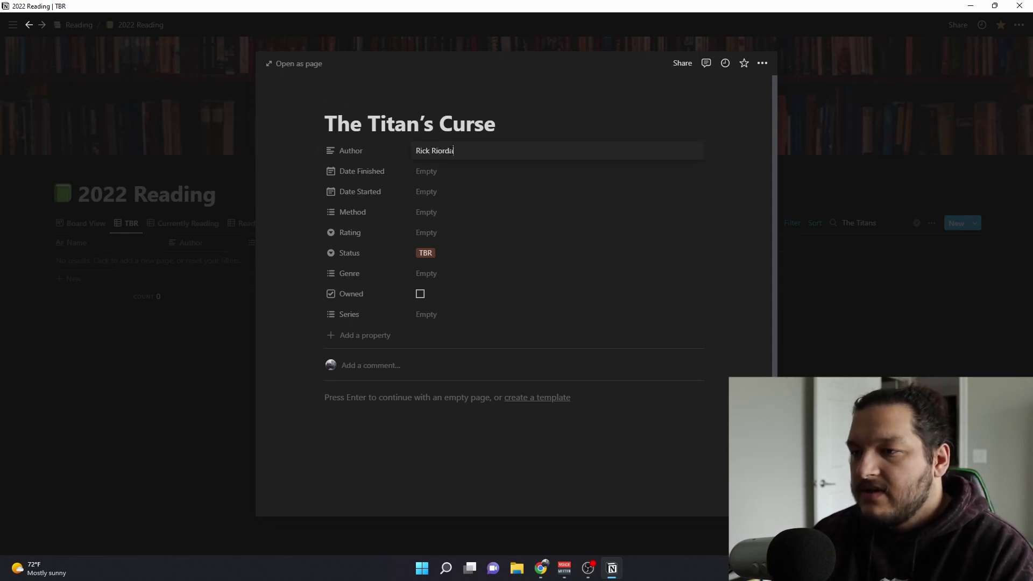
# Set the book's Date Started to June 4, 2022 and its Method to Physical and Libby
pyautogui.click(436, 194)
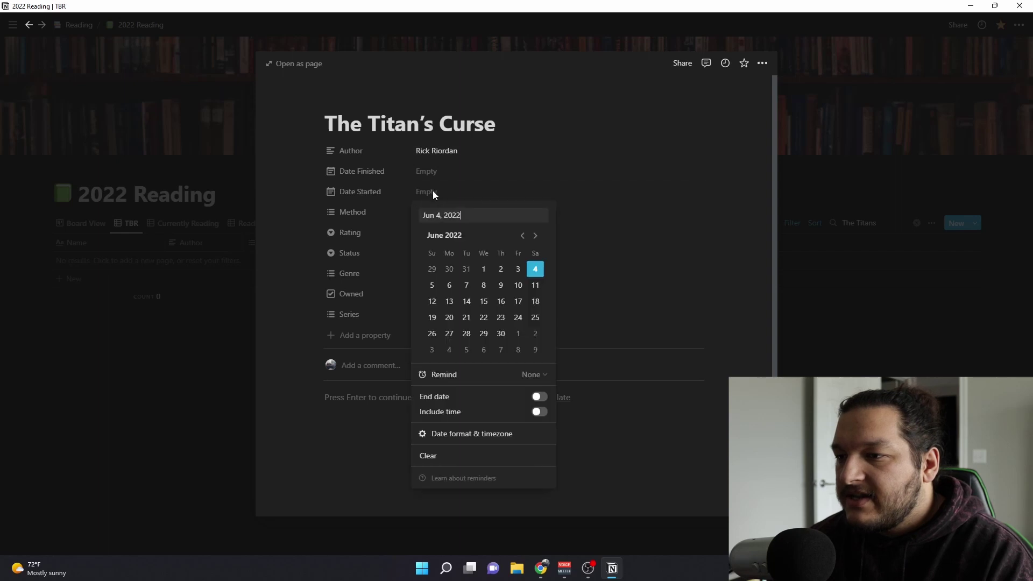
pyautogui.click(534, 273)
pyautogui.click(662, 200)
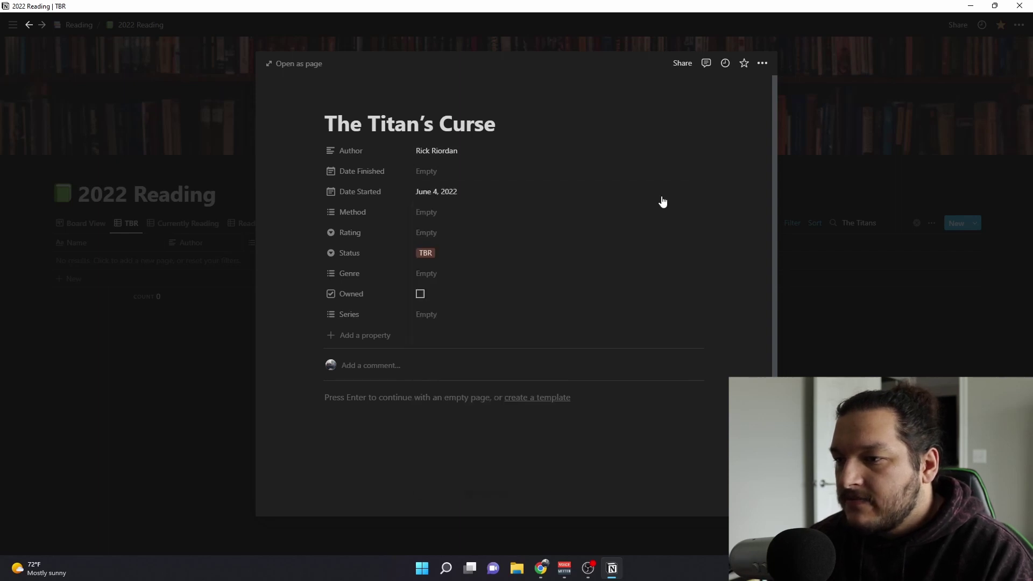
pyautogui.click(425, 213)
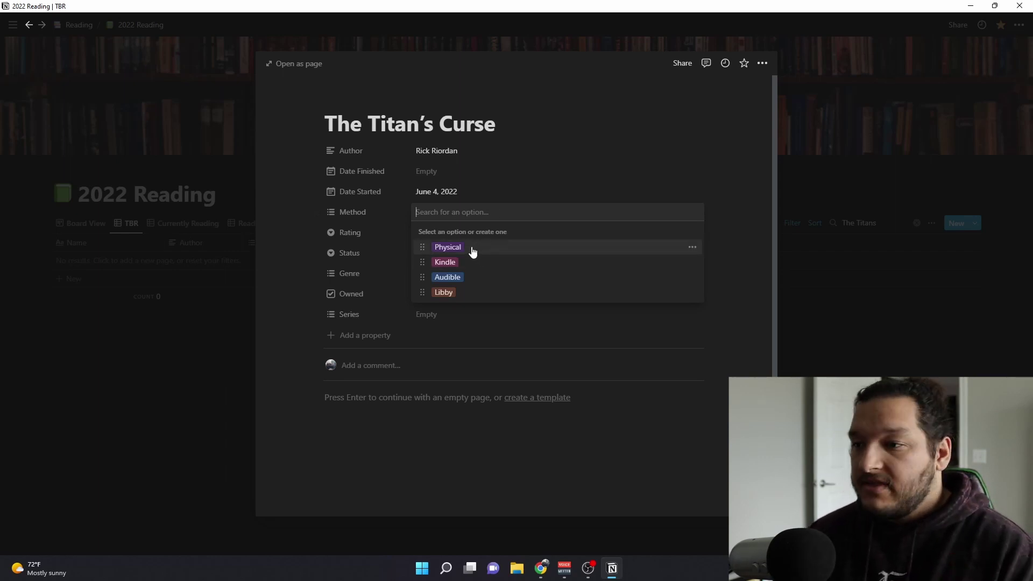
pyautogui.click(442, 249)
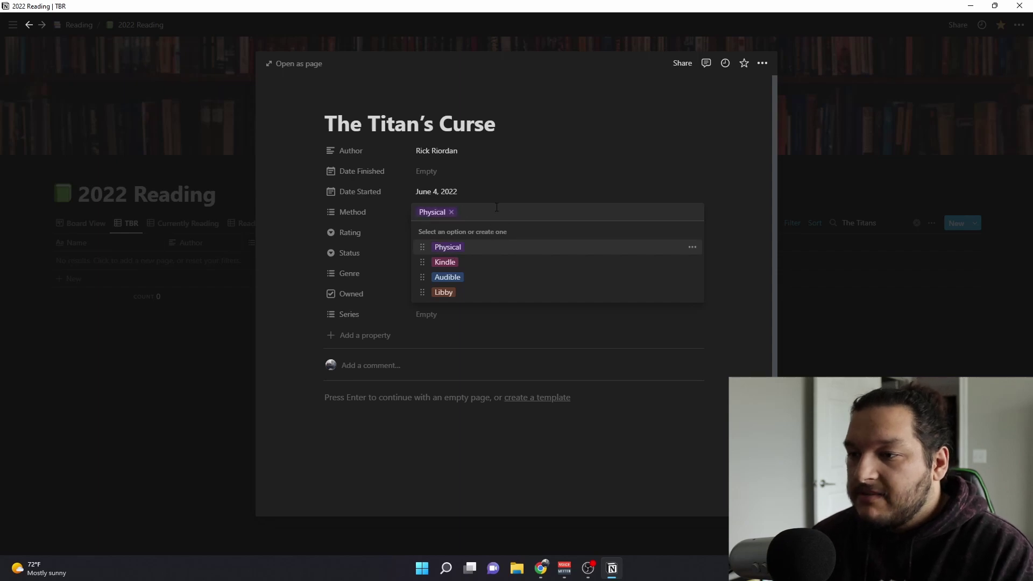
pyautogui.click(465, 298)
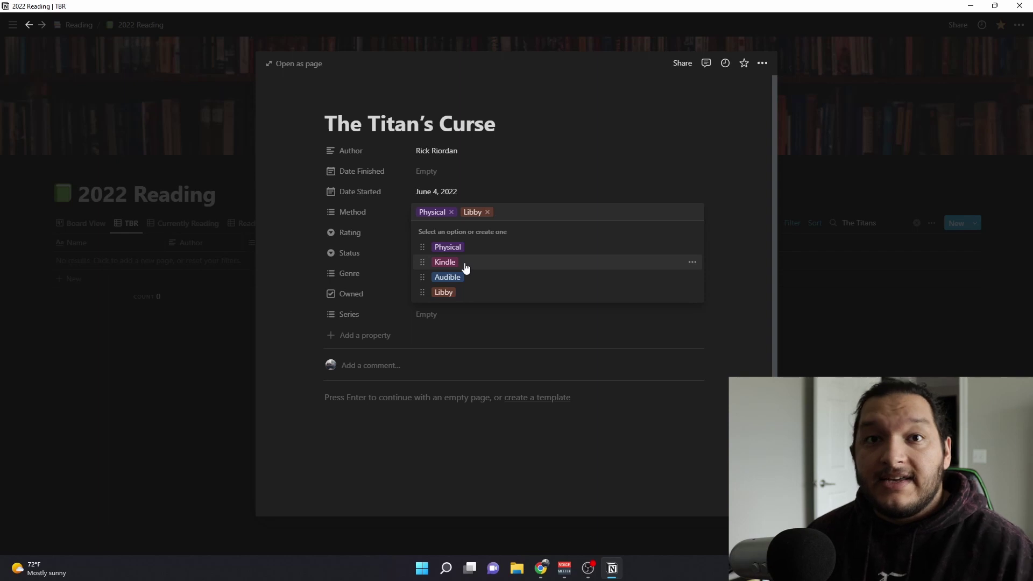
pyautogui.click(725, 253)
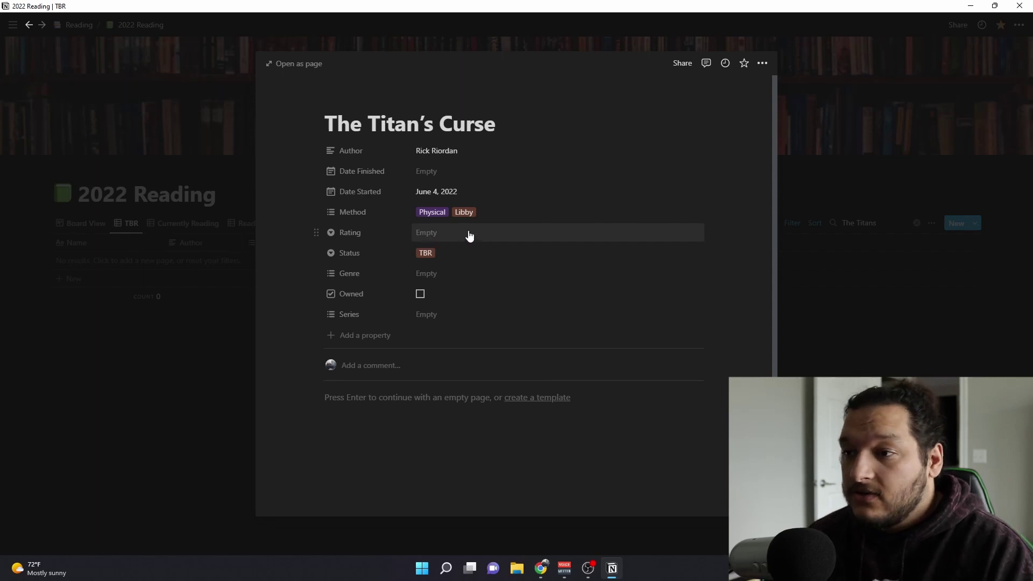
# Review the options available for the book's Rating and Status properties
pyautogui.click(430, 237)
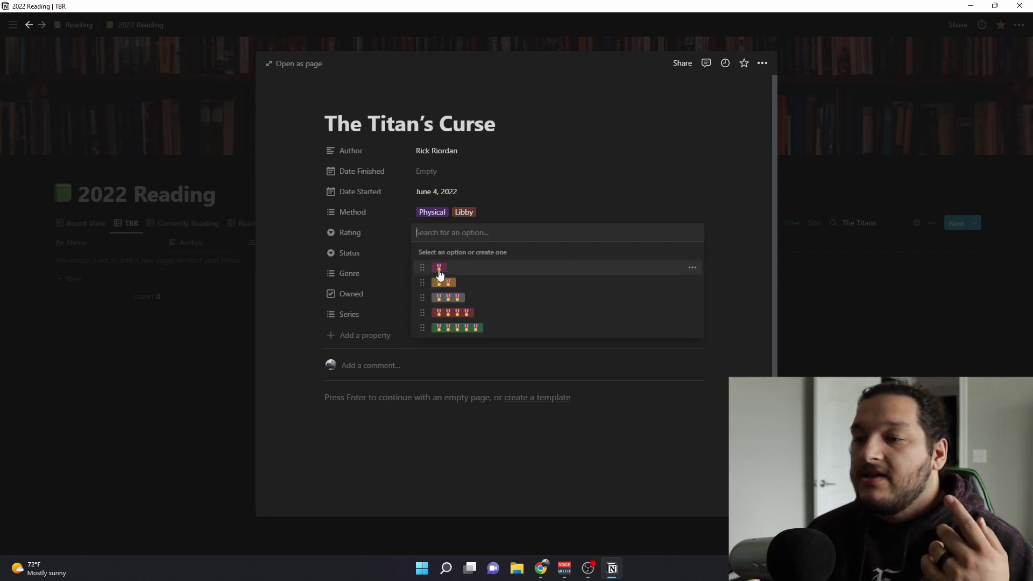
pyautogui.click(734, 293)
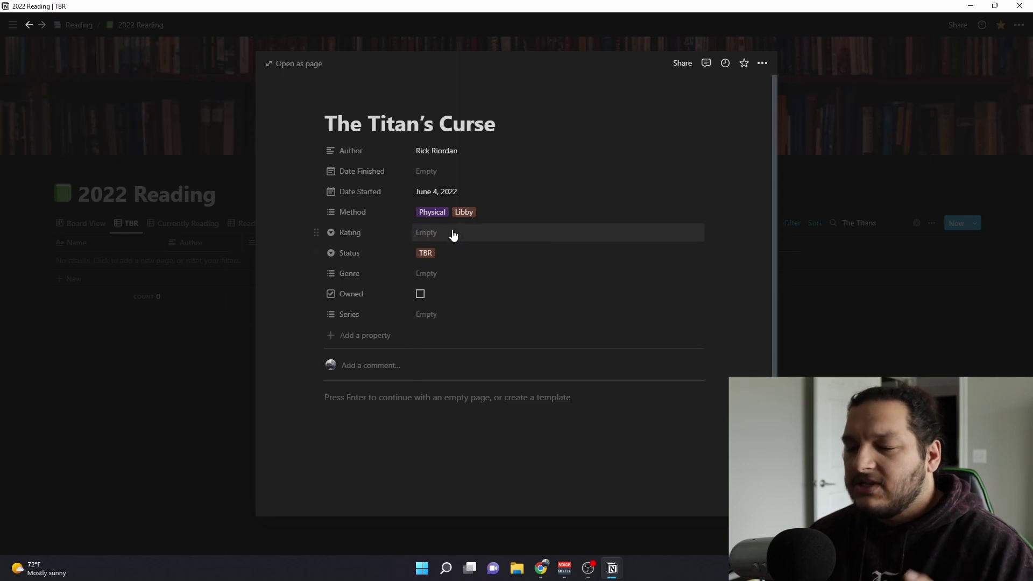
pyautogui.click(439, 253)
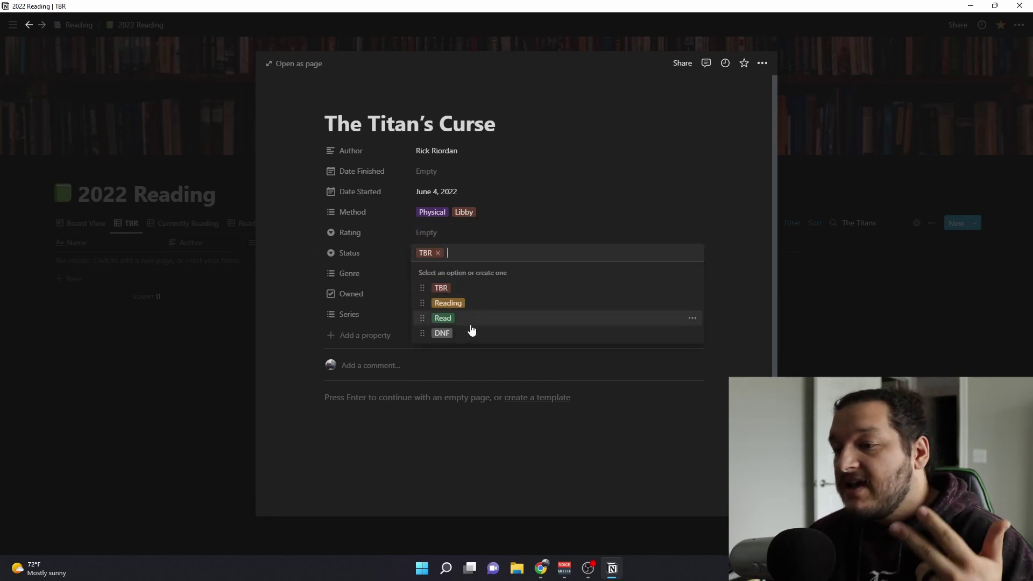
pyautogui.click(723, 263)
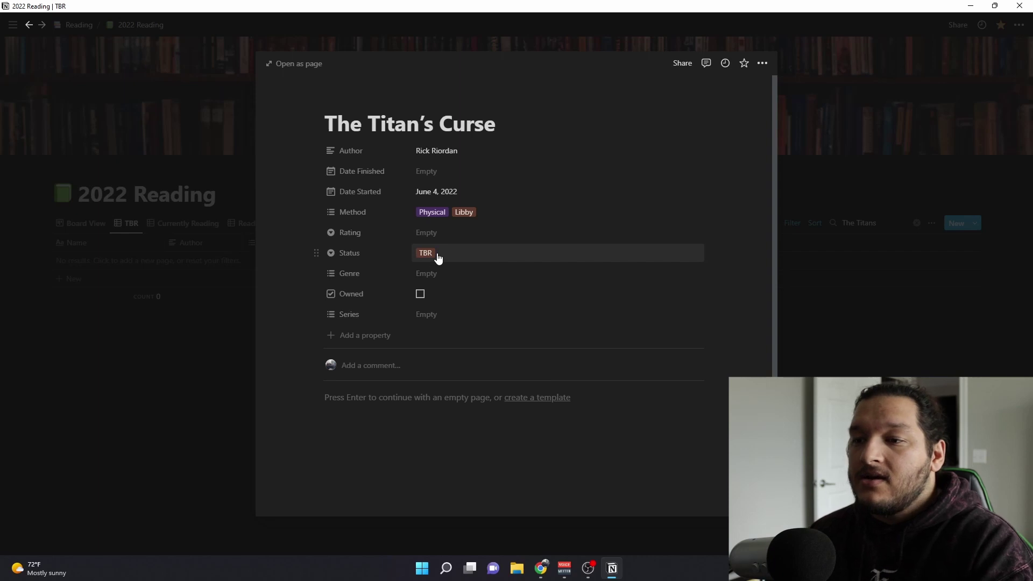
# Set the book's Genre to YA Fantasy and its Series to Percy Jackson, and close the entry
pyautogui.click(435, 279)
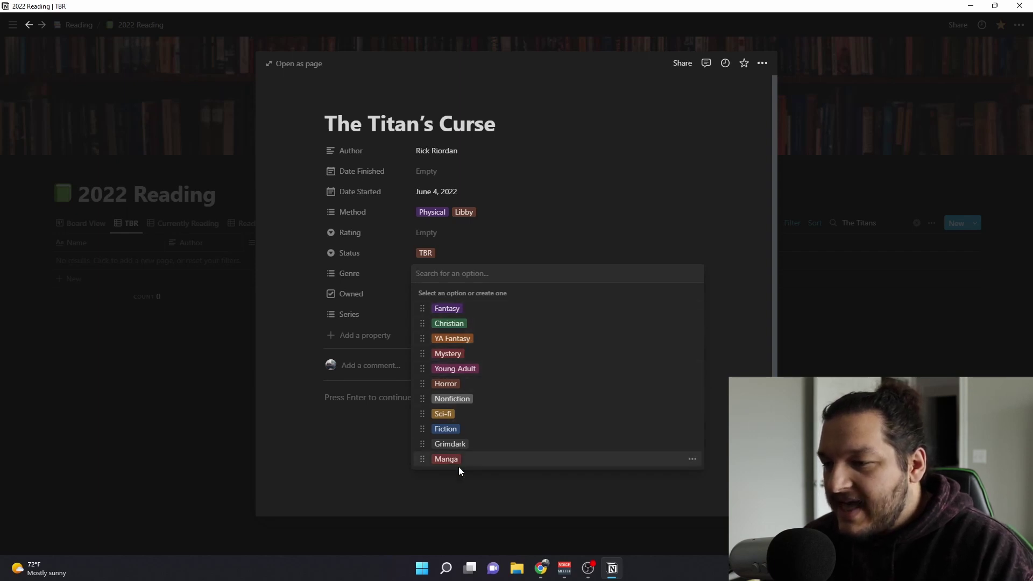
pyautogui.click(480, 339)
pyautogui.click(473, 317)
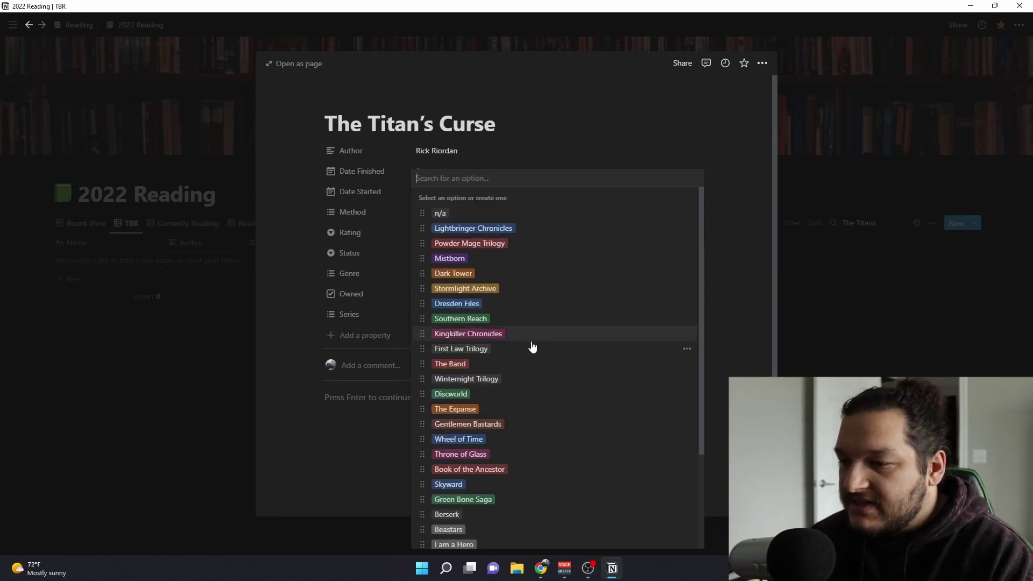
pyautogui.scroll(-3, 530, 343)
pyautogui.click(469, 523)
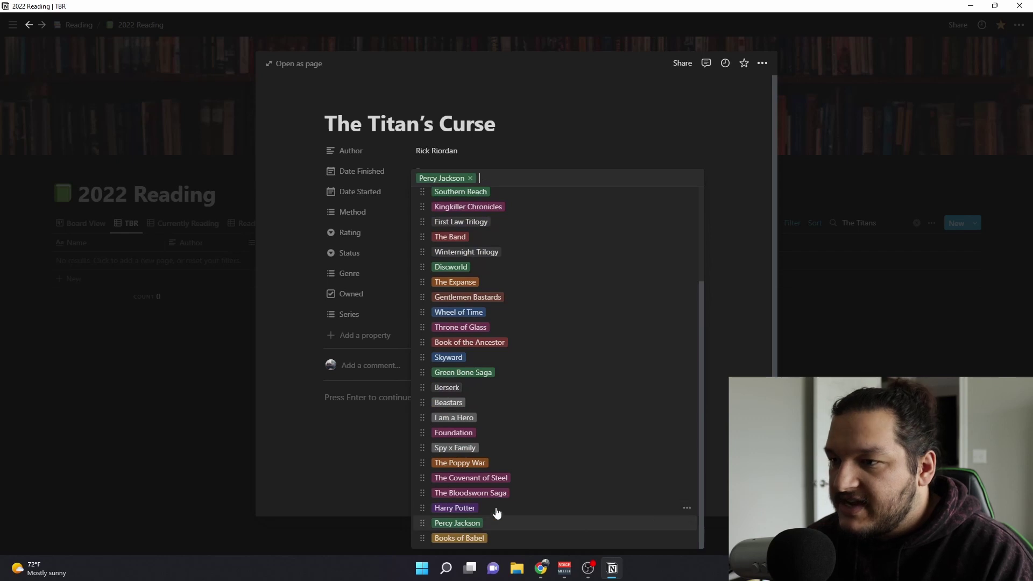
pyautogui.scroll(3, 533, 339)
pyautogui.scroll(-3, 463, 233)
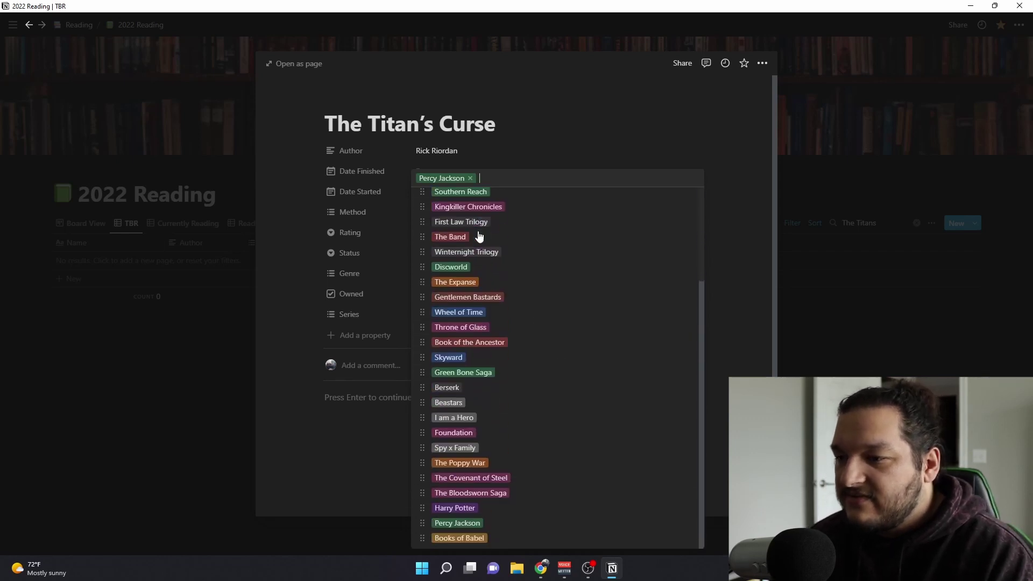
pyautogui.scroll(3, 495, 259)
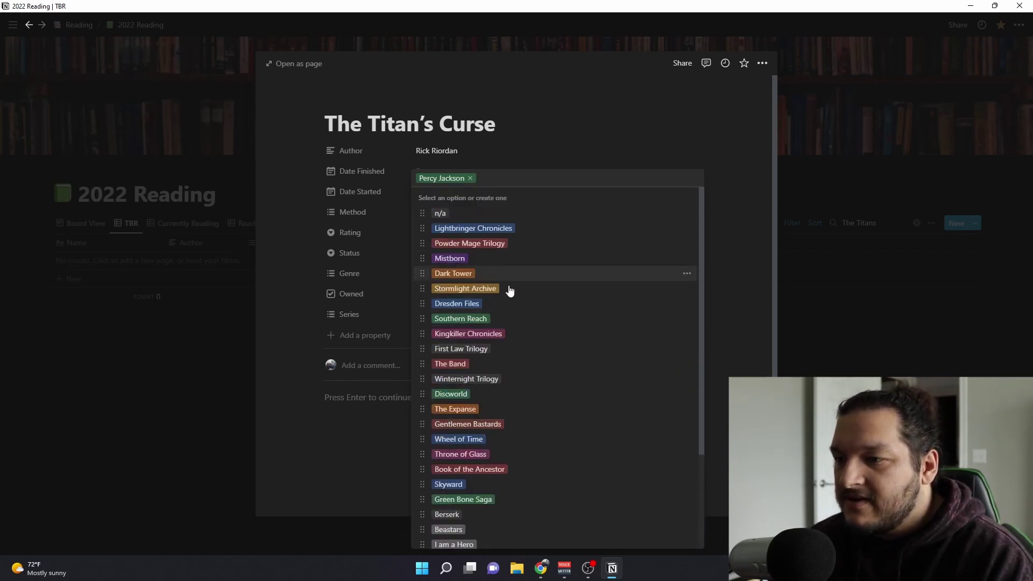
pyautogui.press('Escape')
pyautogui.press('Escape')
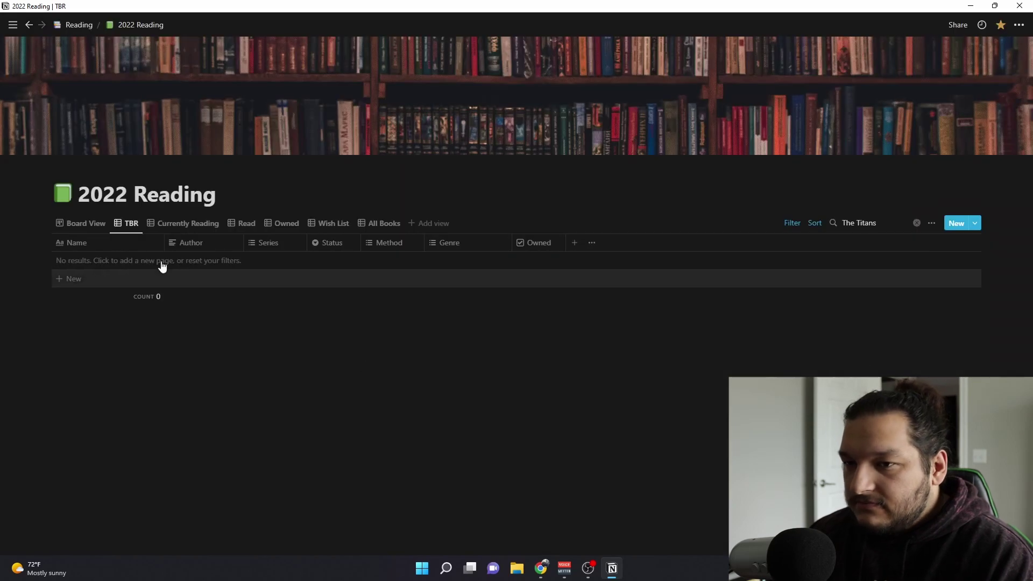
# Replace the TBR view's search with "titan" and set the Status of The Titan's Curse to Reading
pyautogui.click(119, 230)
pyautogui.press('Escape')
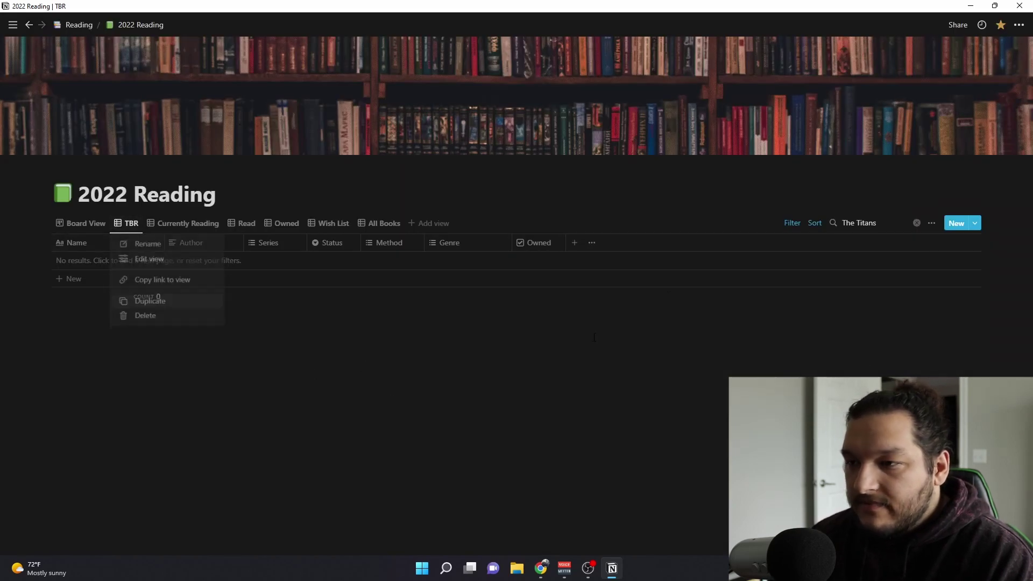
pyautogui.click(917, 223)
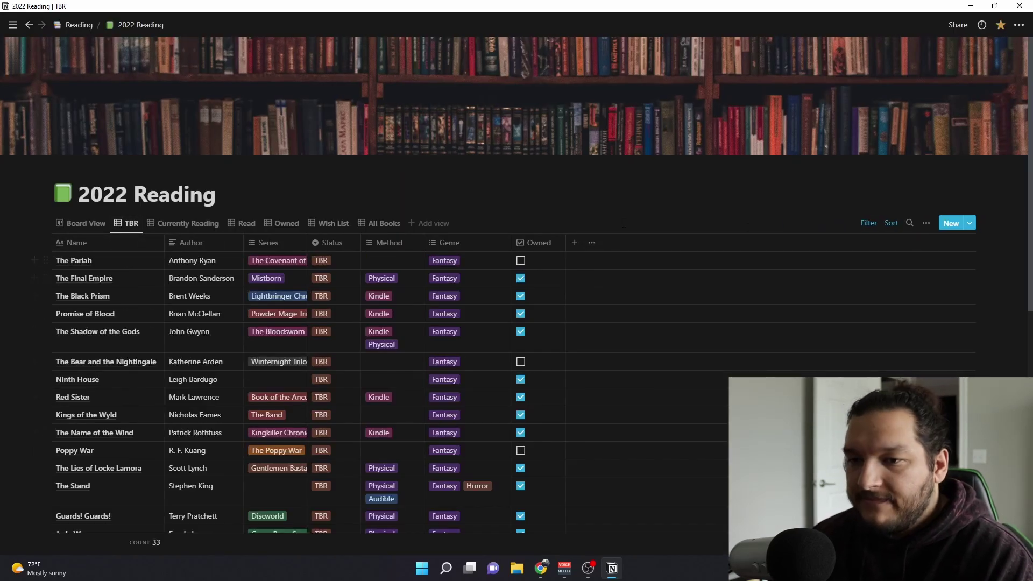
pyautogui.click(910, 222)
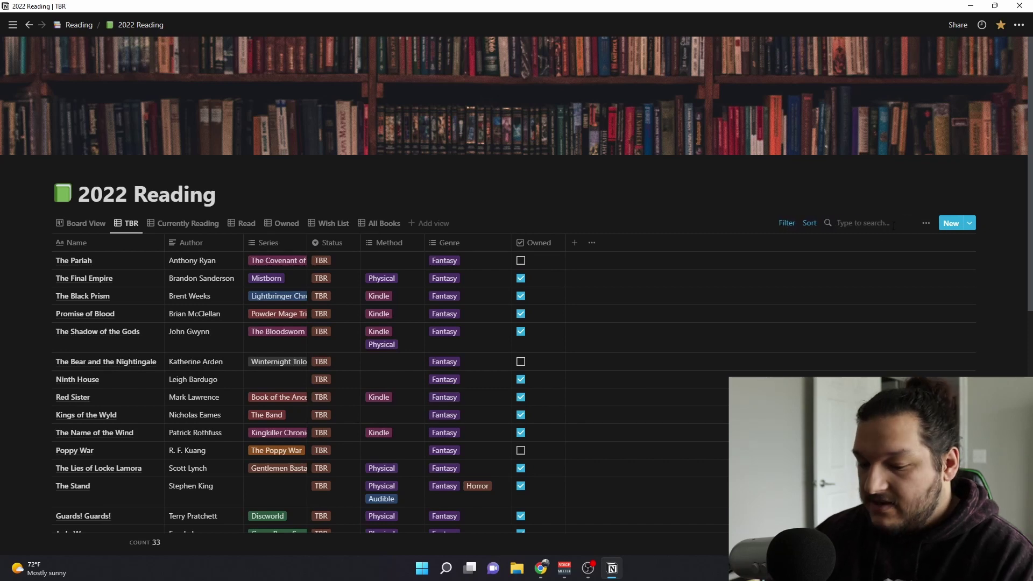
pyautogui.write('titan')
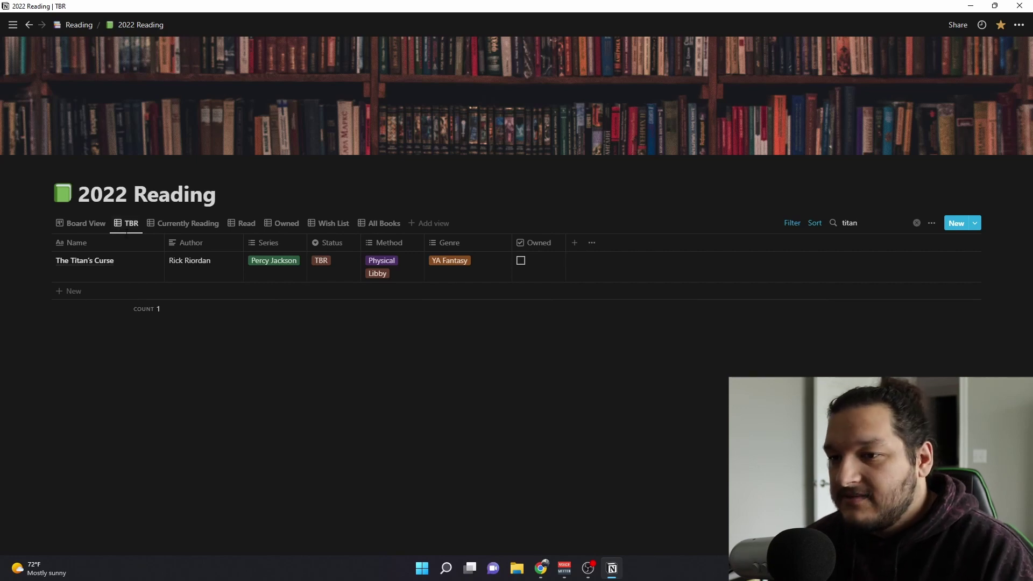
pyautogui.click(327, 260)
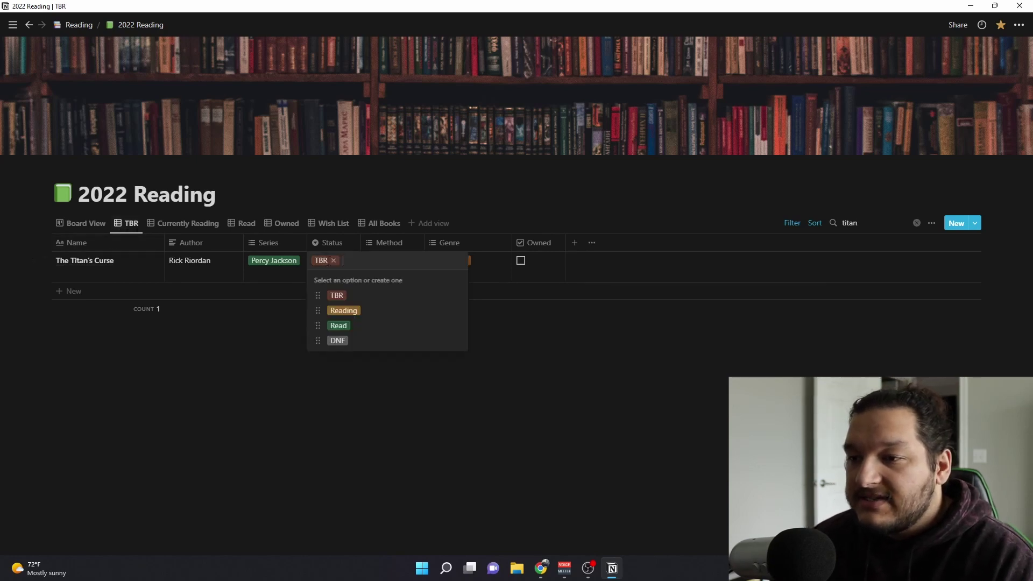
pyautogui.click(343, 311)
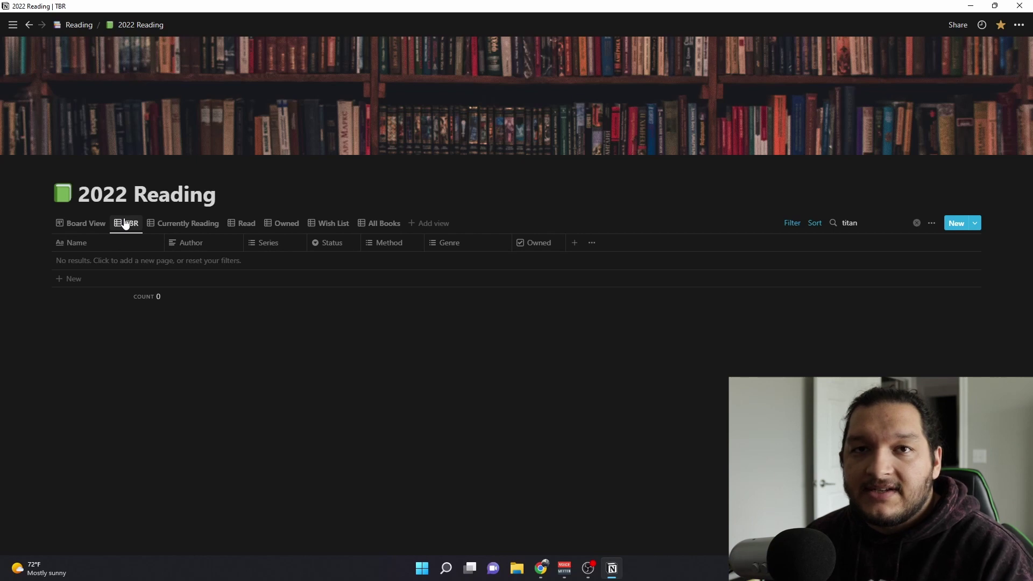
# Switch to the Currently Reading view and set Edgedancer's Status to TBR
pyautogui.click(194, 226)
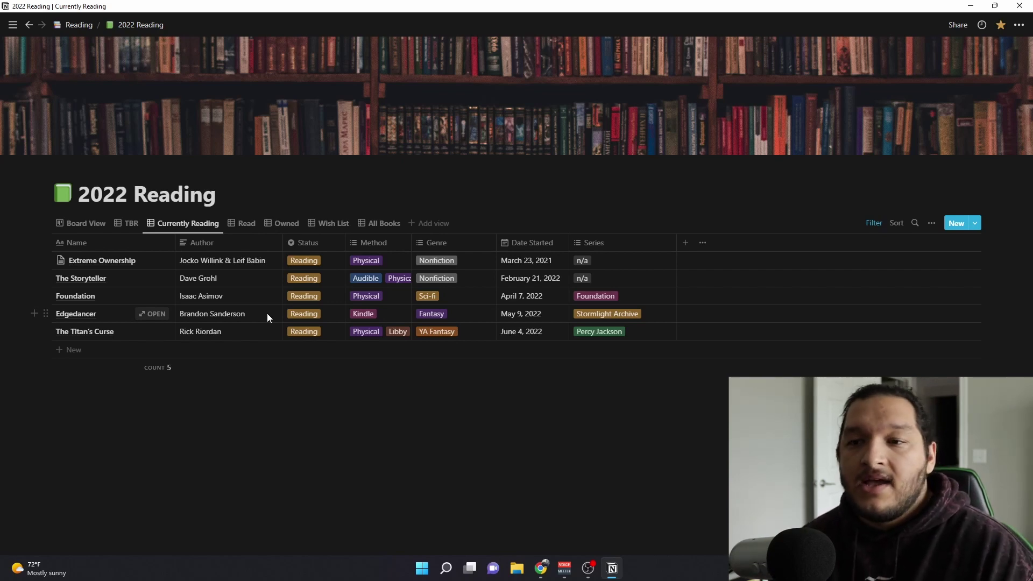
pyautogui.click(304, 316)
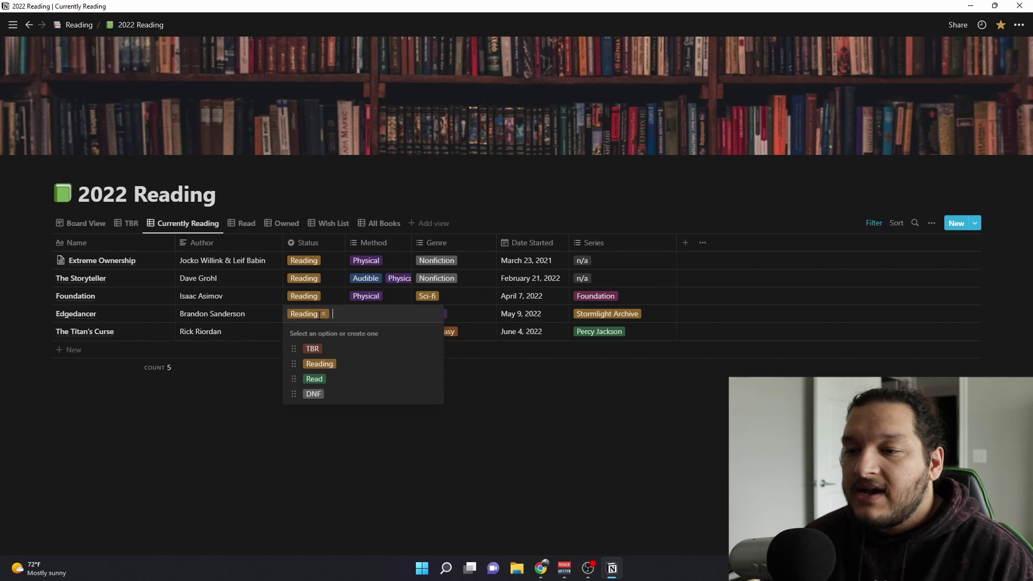
pyautogui.click(324, 351)
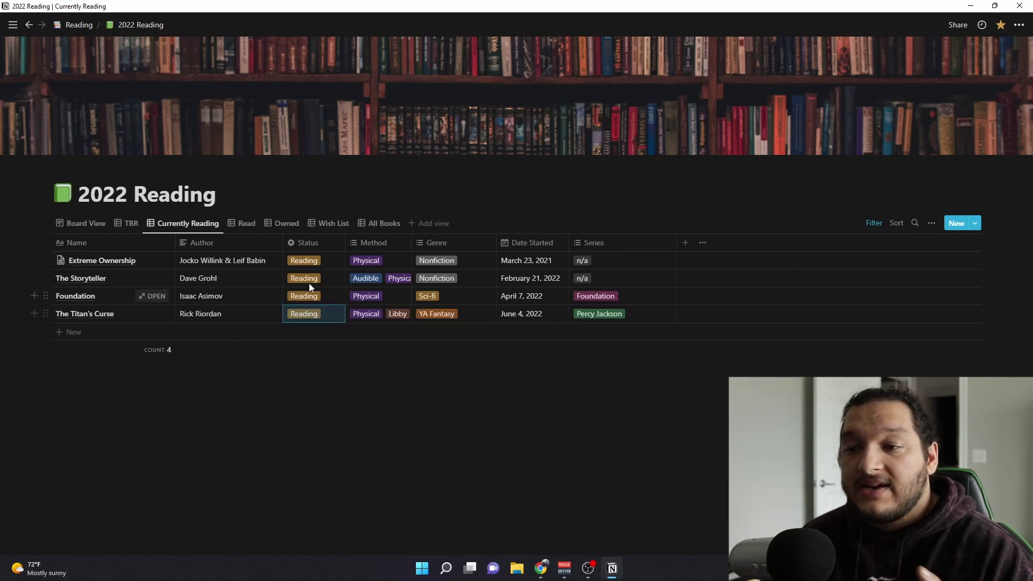
# Go back to the TBR view and search it for "edge"
pyautogui.click(127, 223)
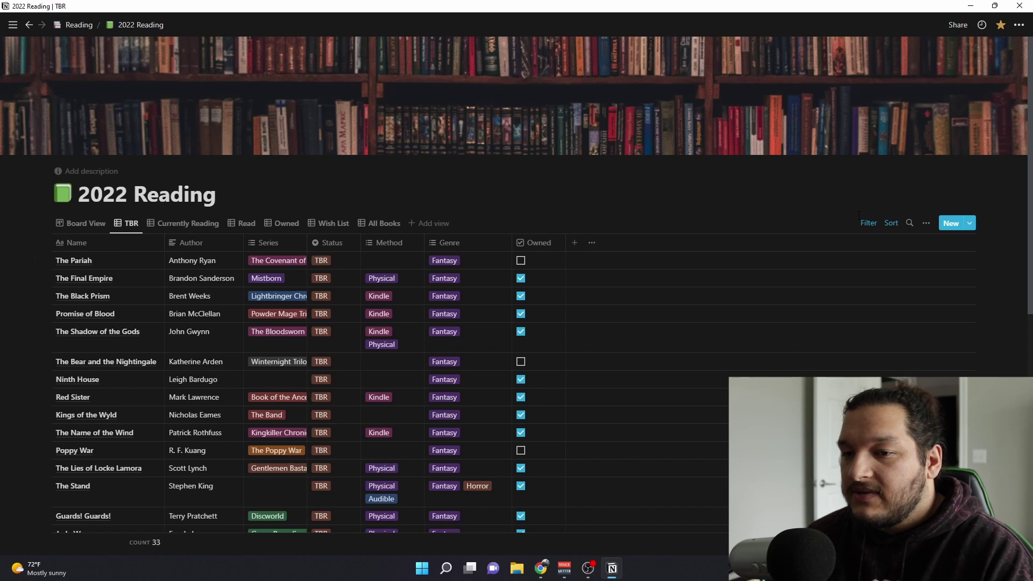
pyautogui.click(909, 224)
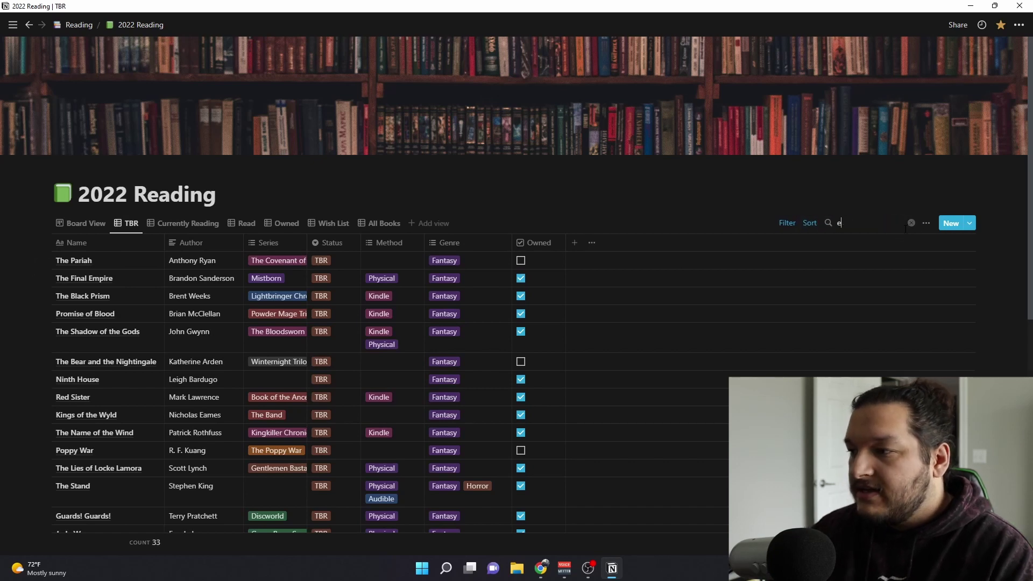
pyautogui.write('edge')
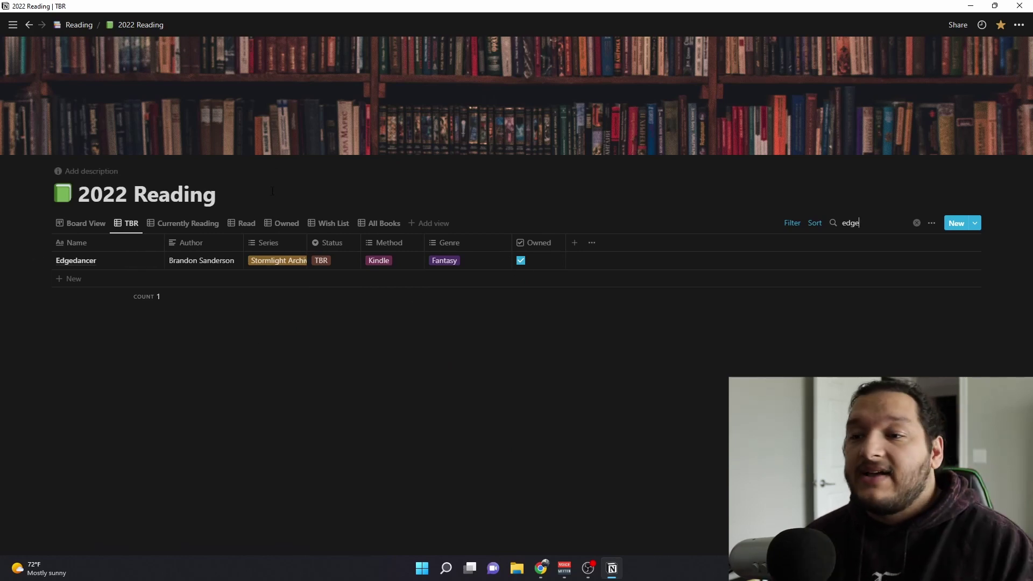
# Show the Read view, inspect the Date Finished property of the Sea of Monsters entry, and close the entry
pyautogui.click(186, 223)
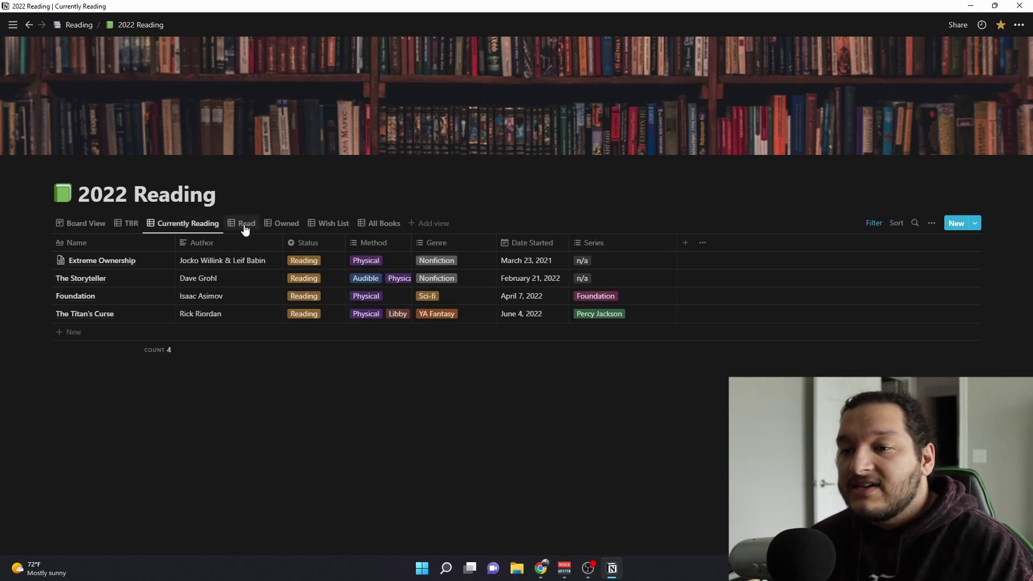
pyautogui.click(245, 225)
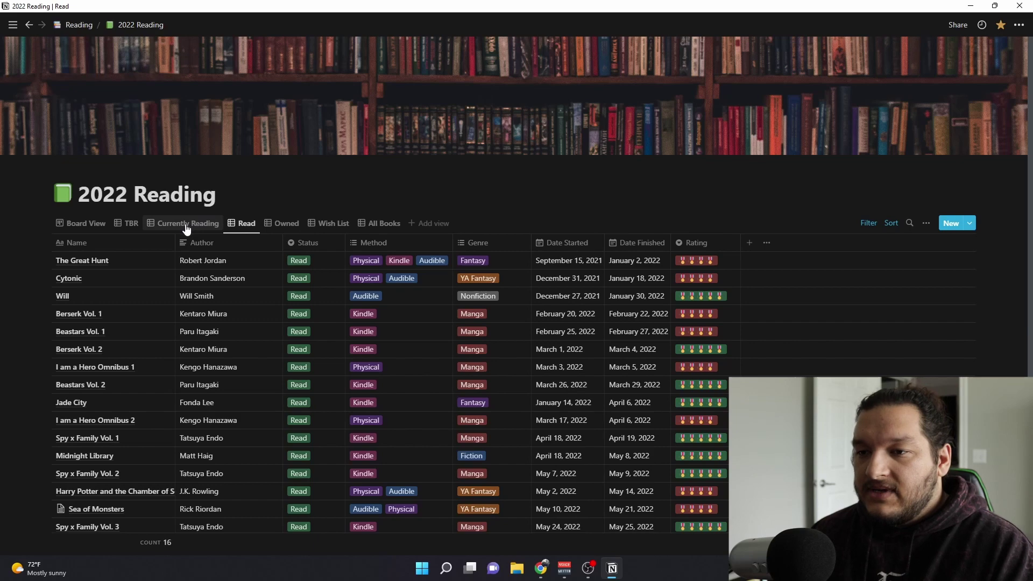
pyautogui.scroll(-2, 145, 377)
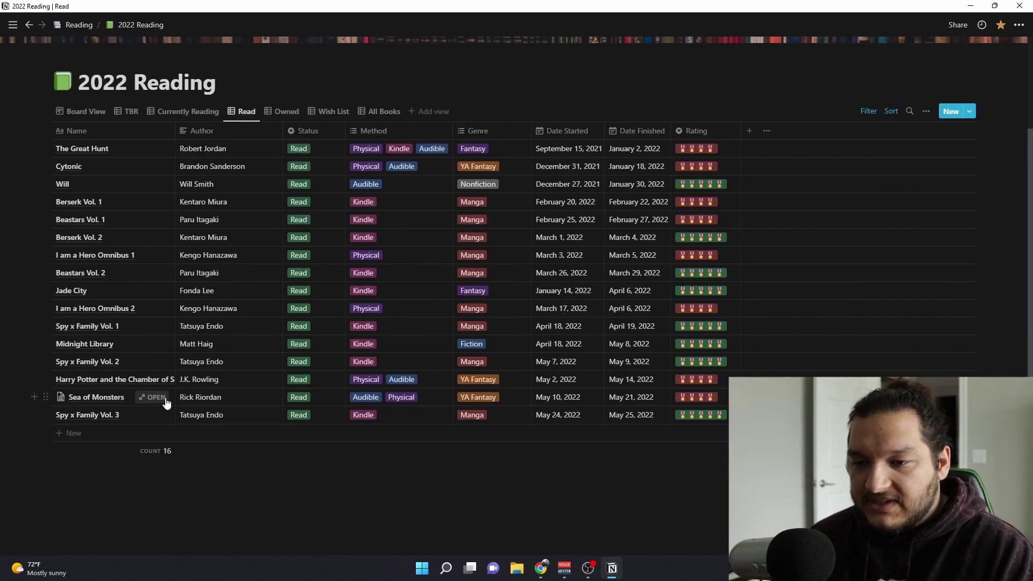
pyautogui.click(164, 399)
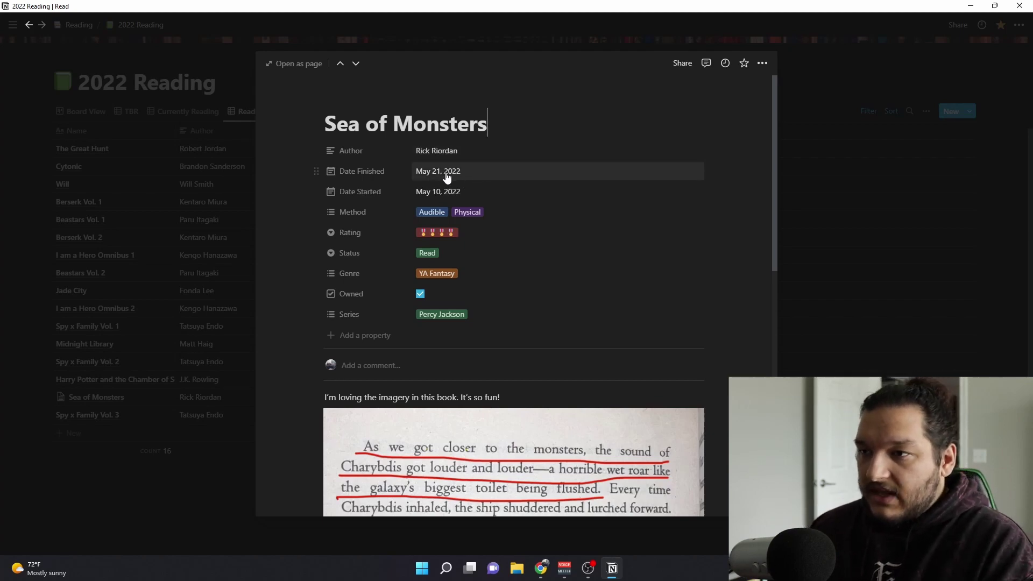
pyautogui.click(444, 172)
pyautogui.click(713, 256)
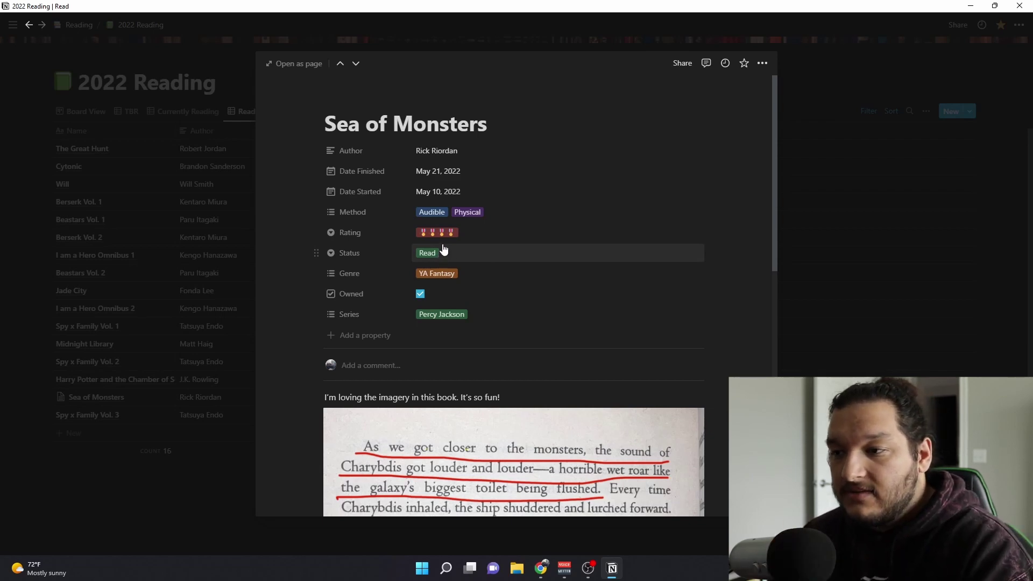
pyautogui.click(90, 398)
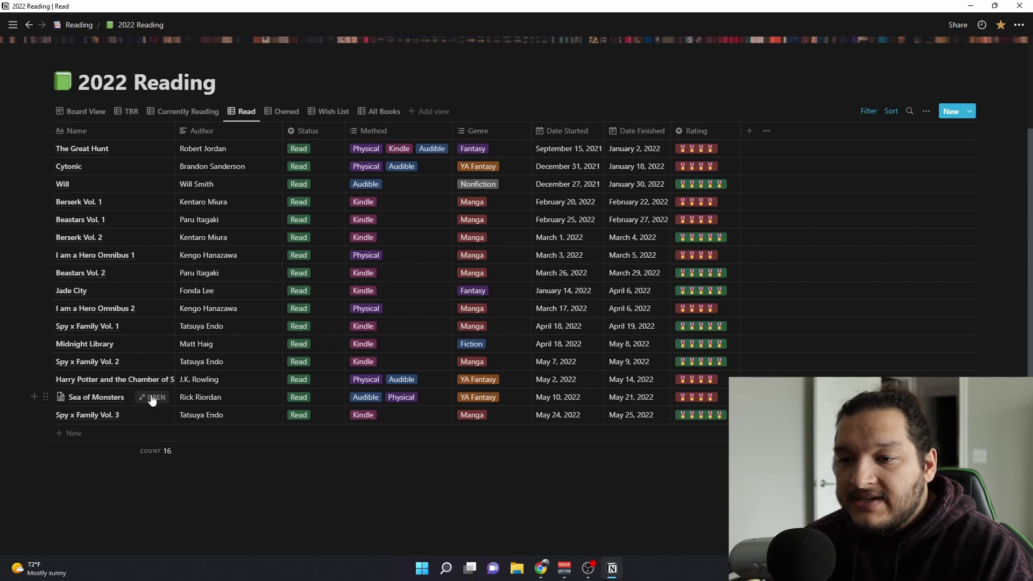
# Open Sea of Monsters as a full page, look through its reading notes and images, and return to the 2022 Reading database
pyautogui.click(147, 398)
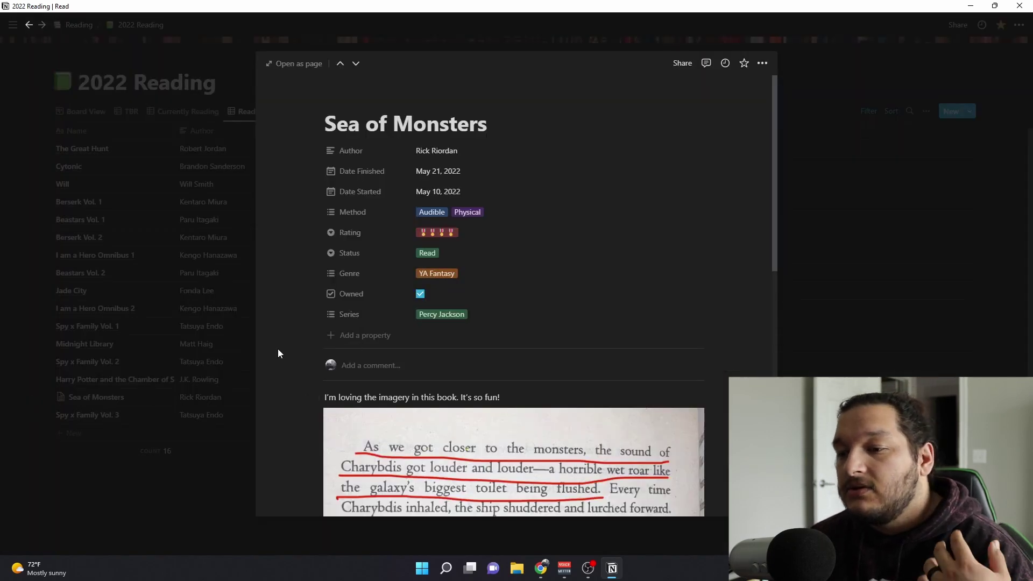
pyautogui.scroll(-2, 278, 347)
pyautogui.scroll(2, 264, 341)
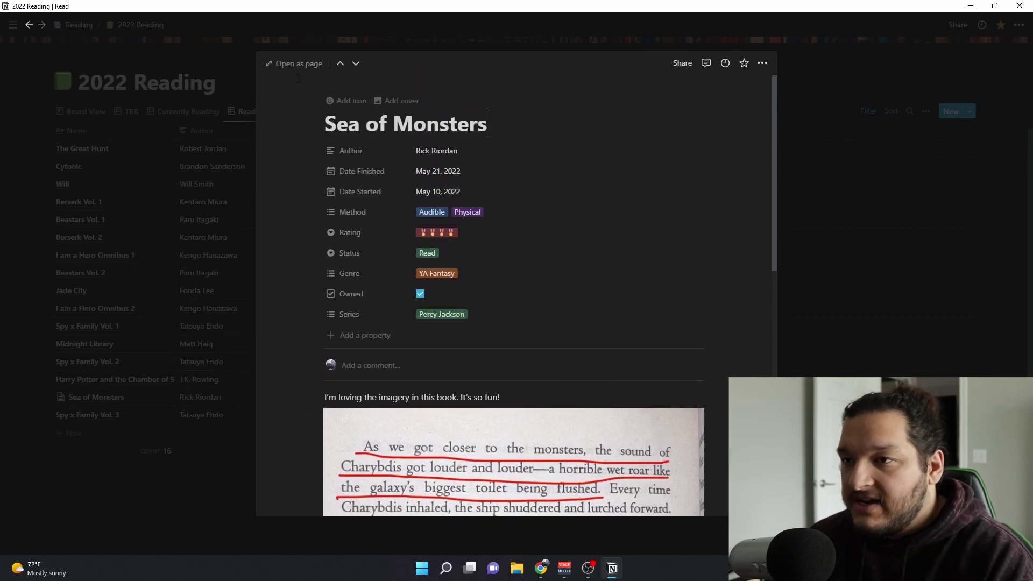
pyautogui.click(296, 63)
pyautogui.scroll(-5, 291, 140)
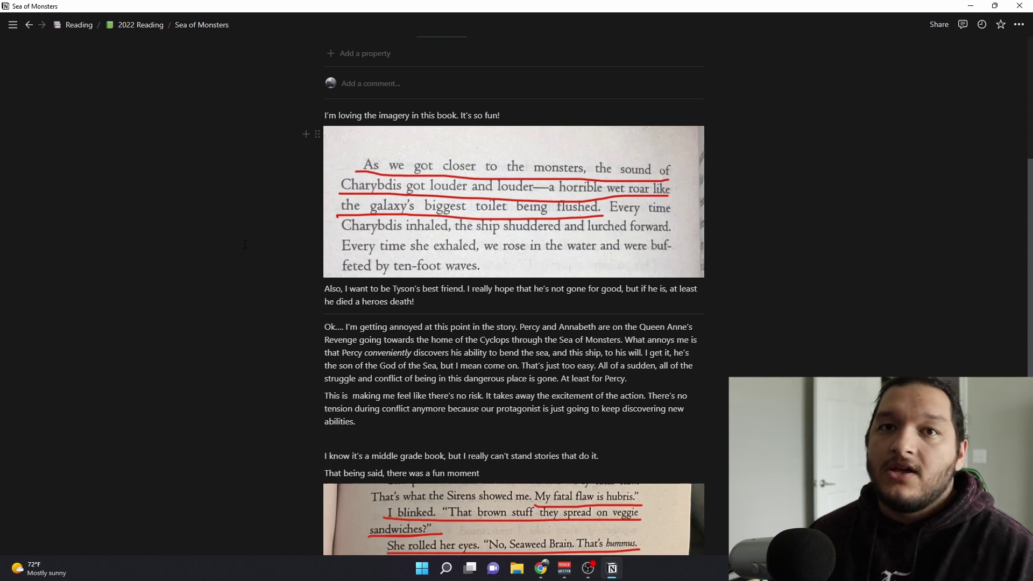
pyautogui.scroll(-1, 328, 177)
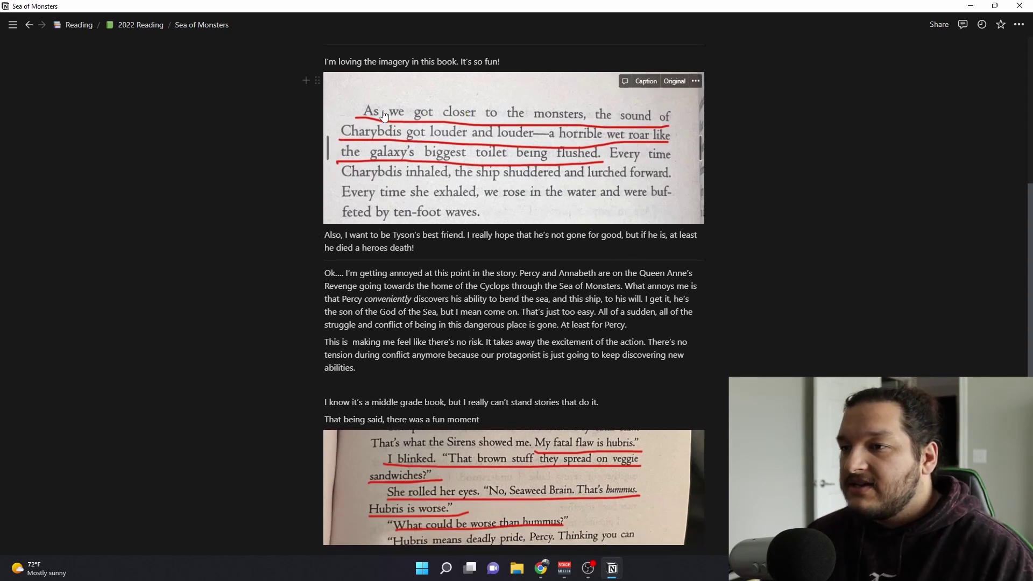
pyautogui.scroll(-4, 497, 140)
pyautogui.scroll(13, 215, 324)
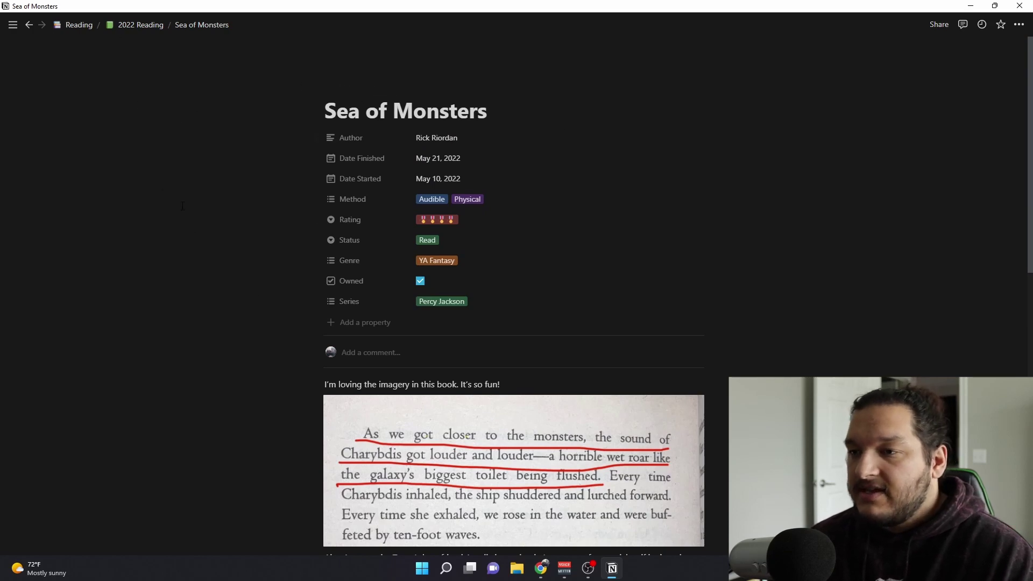
pyautogui.click(139, 27)
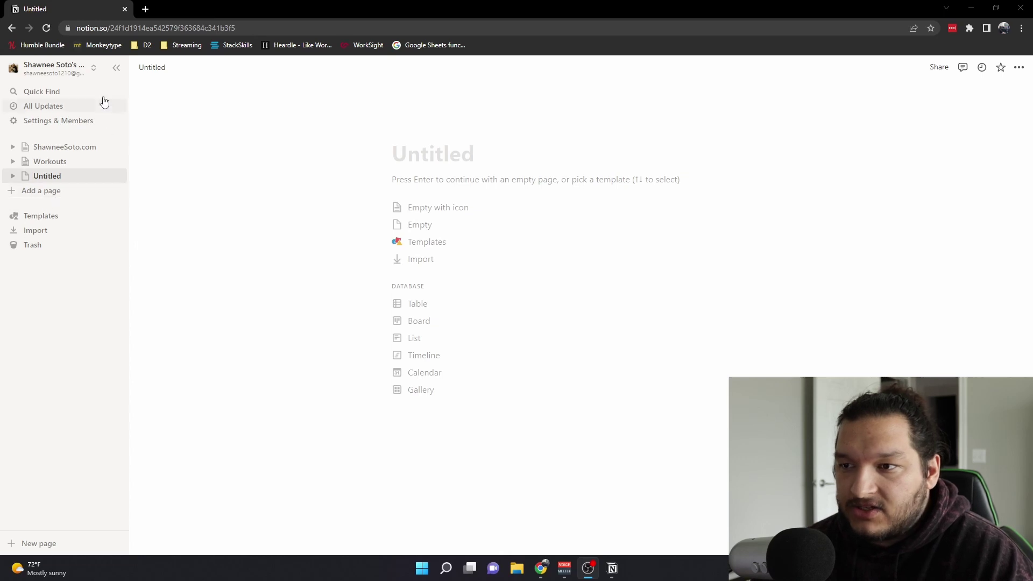
# Turn the untitled page into a table with a new database as its source, and title it "2022 Reading"
pyautogui.click(117, 68)
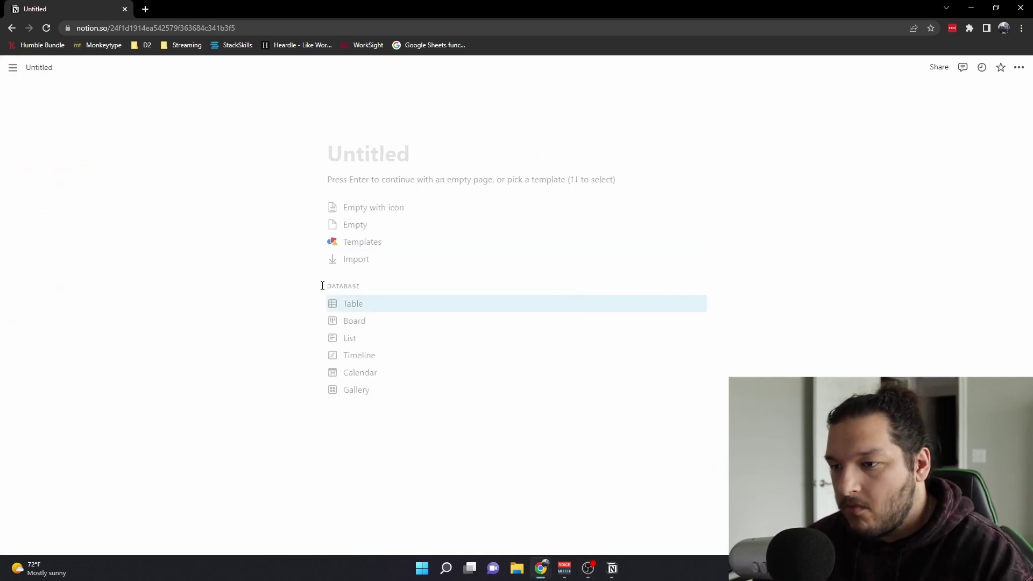
pyautogui.click(378, 312)
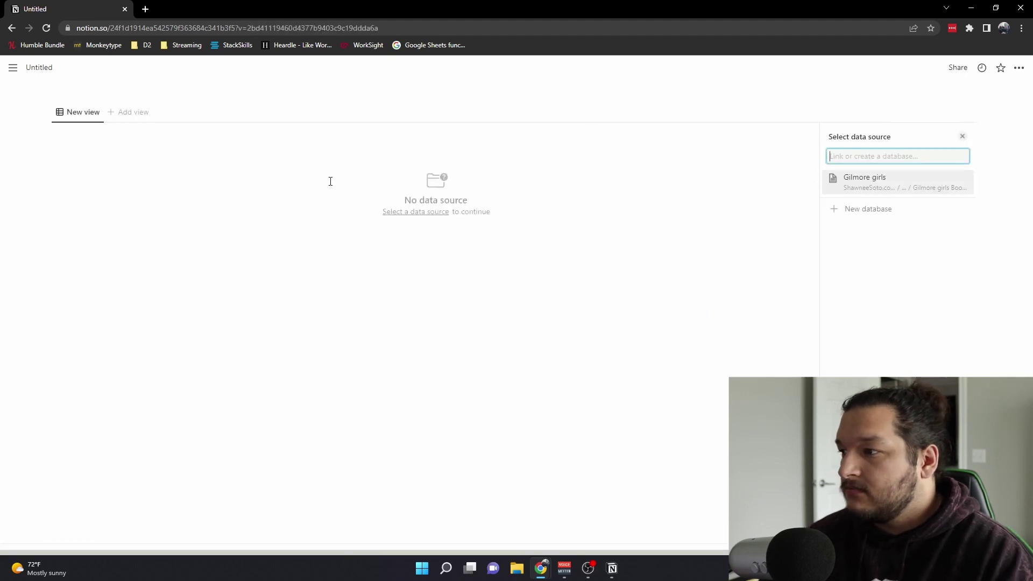
pyautogui.write('All Books')
pyautogui.press('Return')
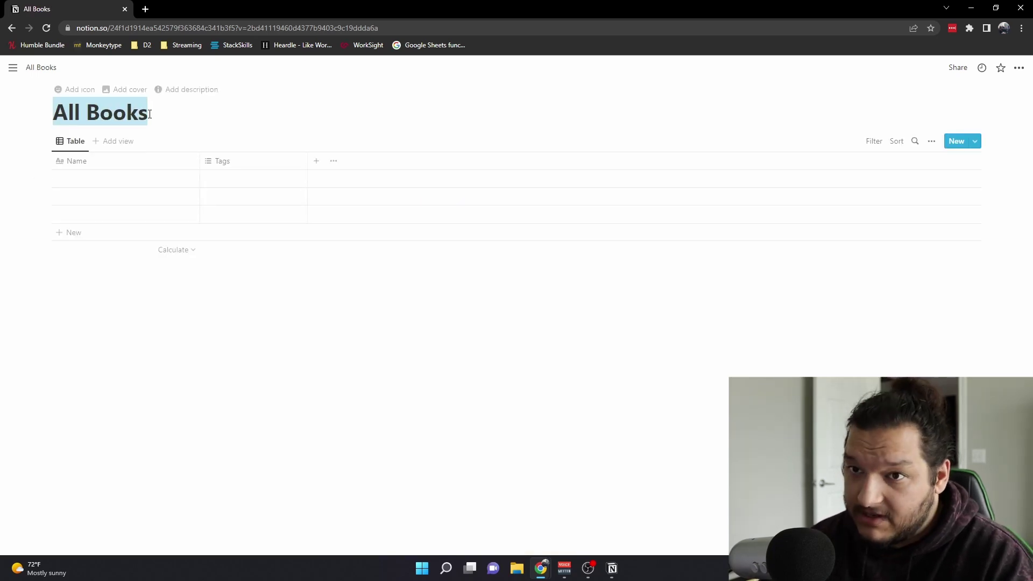
pyautogui.write('2022')
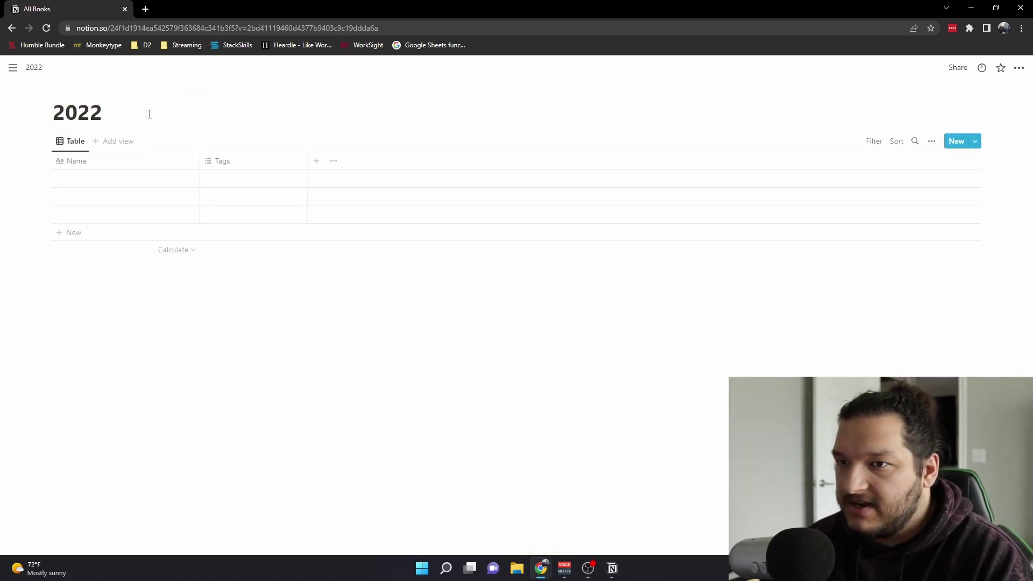
pyautogui.write(' Reading')
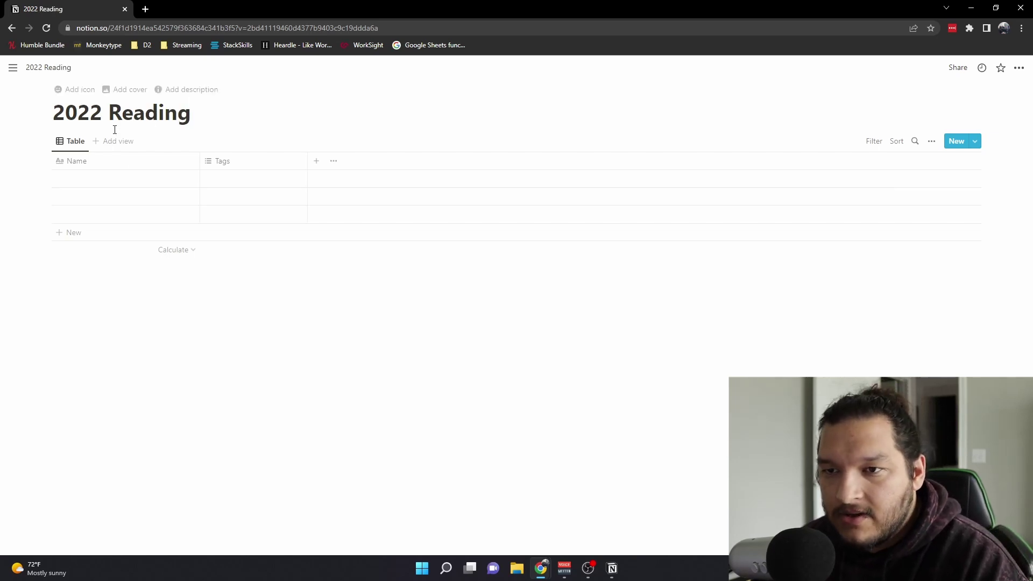
# Rename the database's default table view as "All Books"
pyautogui.click(75, 143)
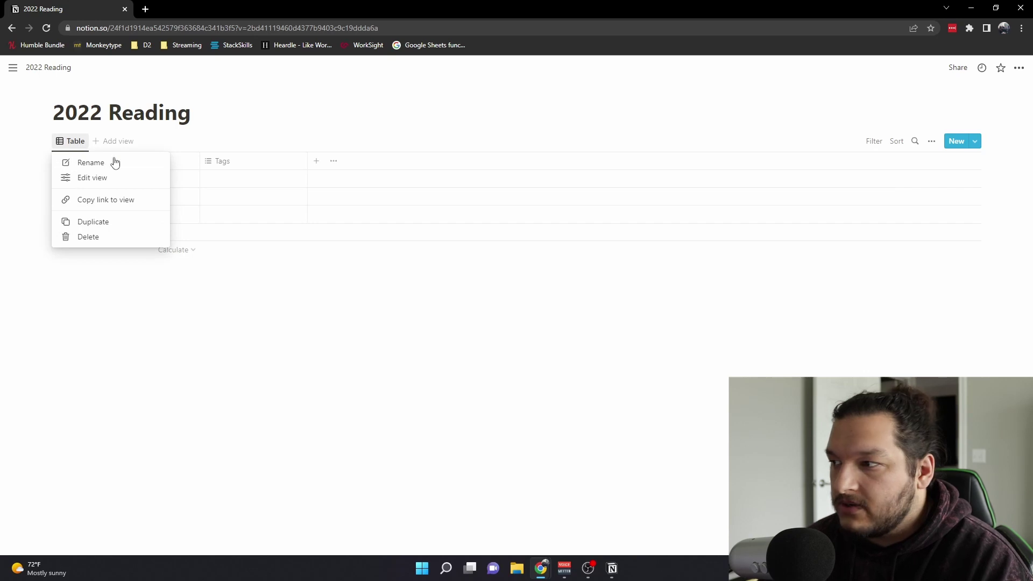
pyautogui.click(99, 163)
pyautogui.write('All bop')
pyautogui.write('o')
pyautogui.press('BackSpace')
pyautogui.press('BackSpace')
pyautogui.press('BackSpace')
pyautogui.press('BackSpace')
pyautogui.write('Books')
pyautogui.press('Escape')
# Add a table view named "TBR" to the database
pyautogui.click(129, 141)
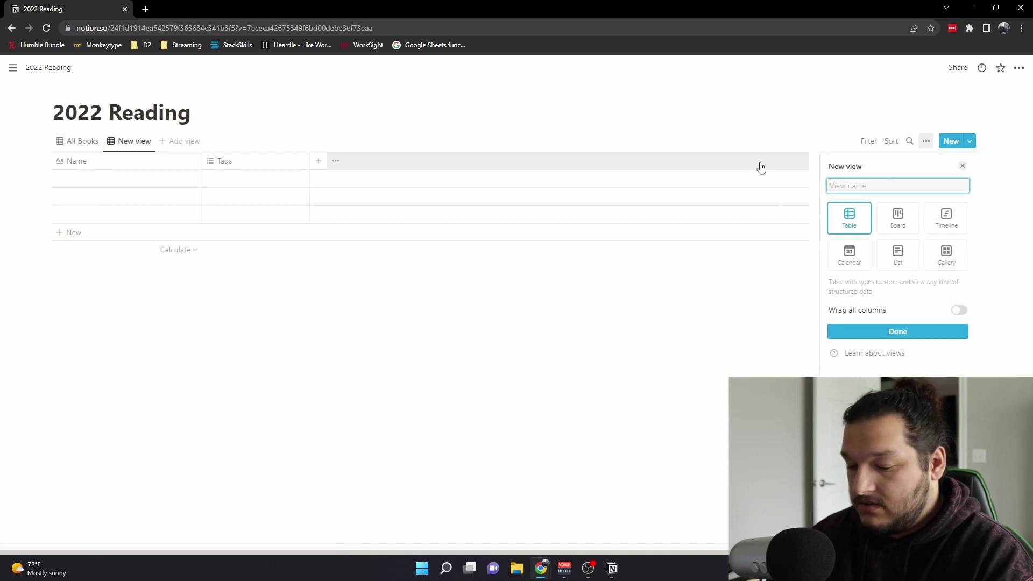
pyautogui.write('TBR')
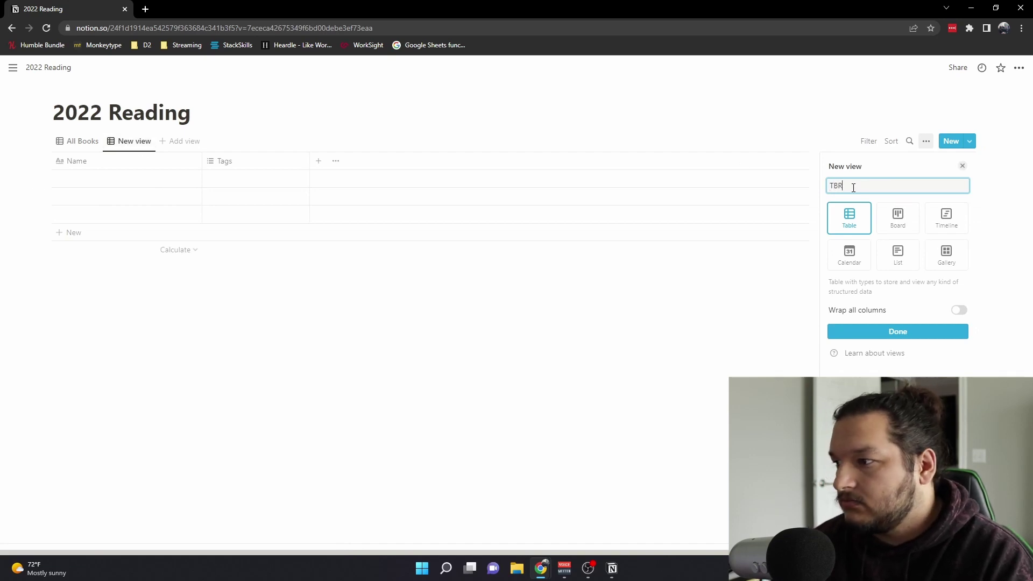
pyautogui.press('Return')
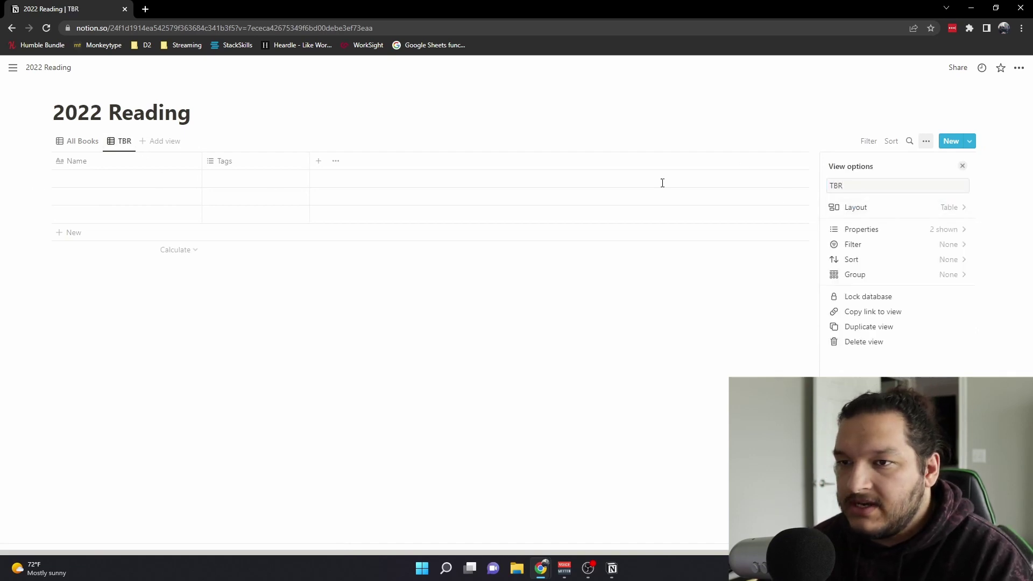
# Add a table view named "Currently Reading" to the database
pyautogui.click(161, 141)
pyautogui.write('cUR')
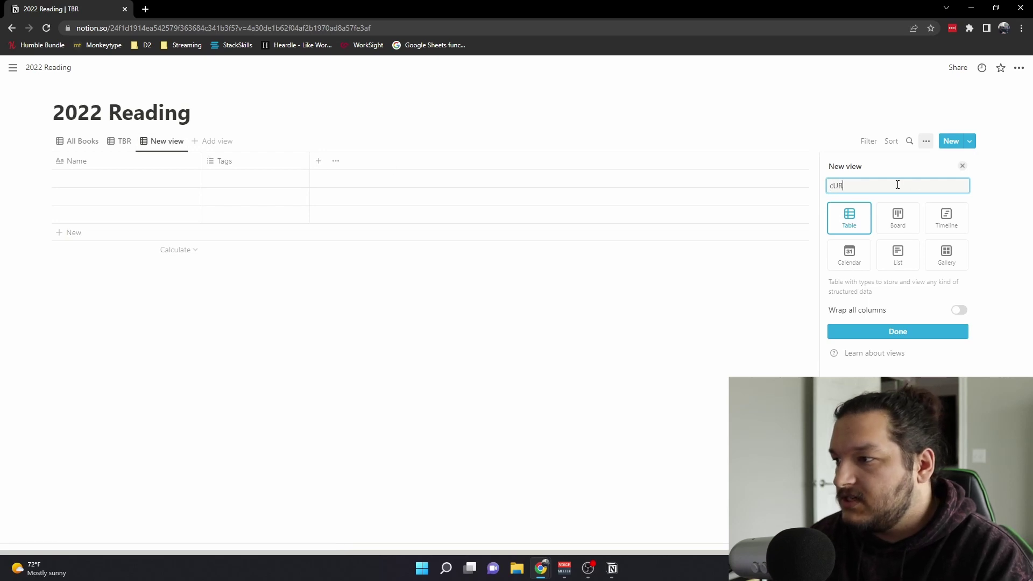
pyautogui.press('BackSpace')
pyautogui.press('BackSpace')
pyautogui.press('BackSpace')
pyautogui.write('Currently Read')
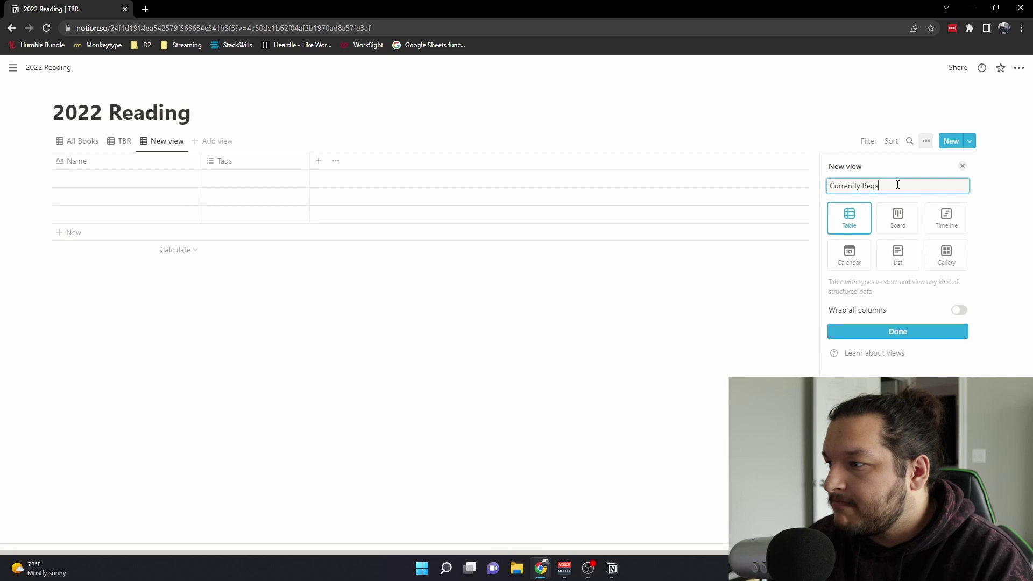
pyautogui.write('ing')
pyautogui.press('Return')
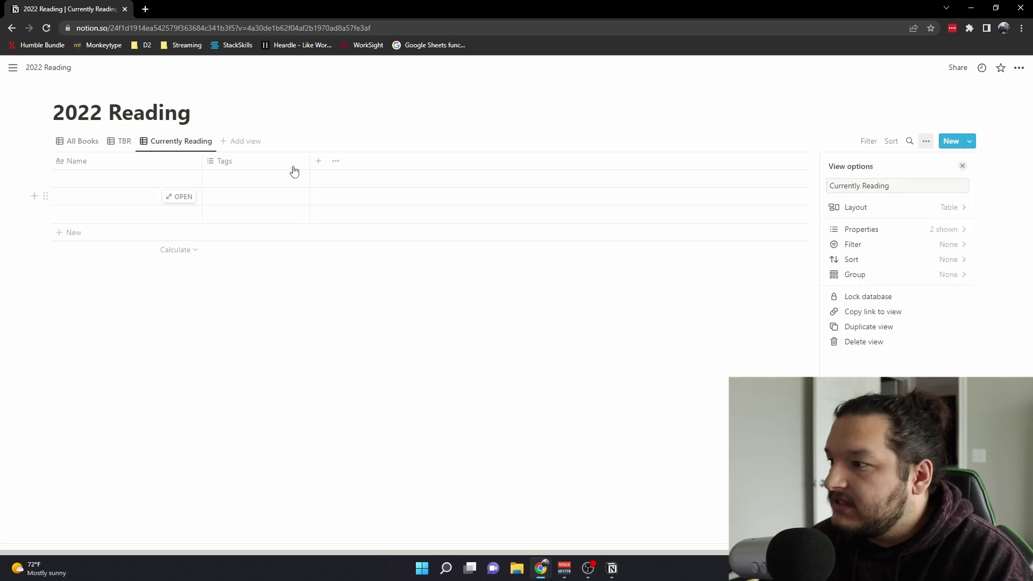
# Add a table view named "Read" to the database
pyautogui.click(253, 142)
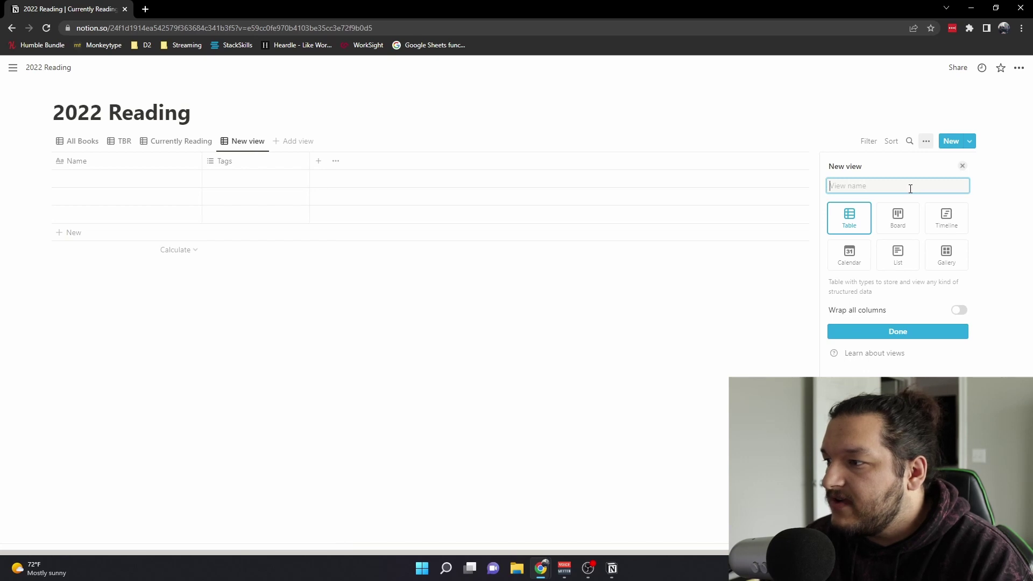
pyautogui.write('Read')
pyautogui.press('Return')
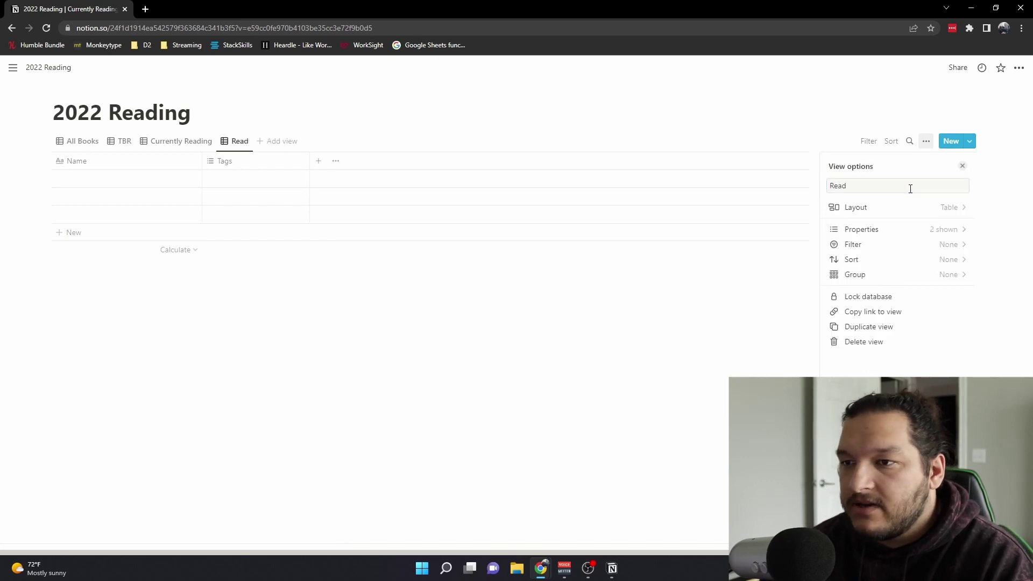
pyautogui.click(276, 142)
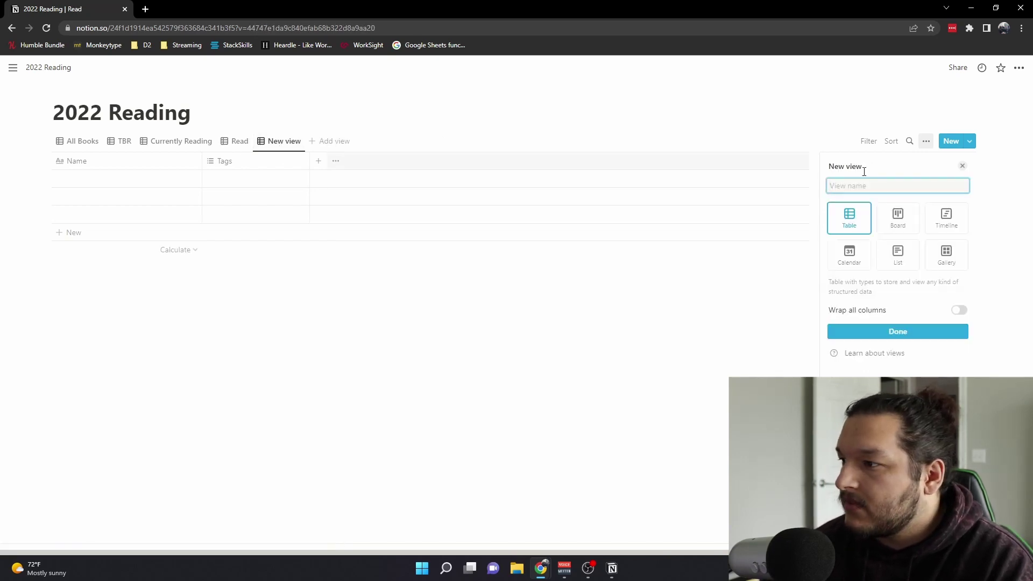
pyautogui.click(962, 166)
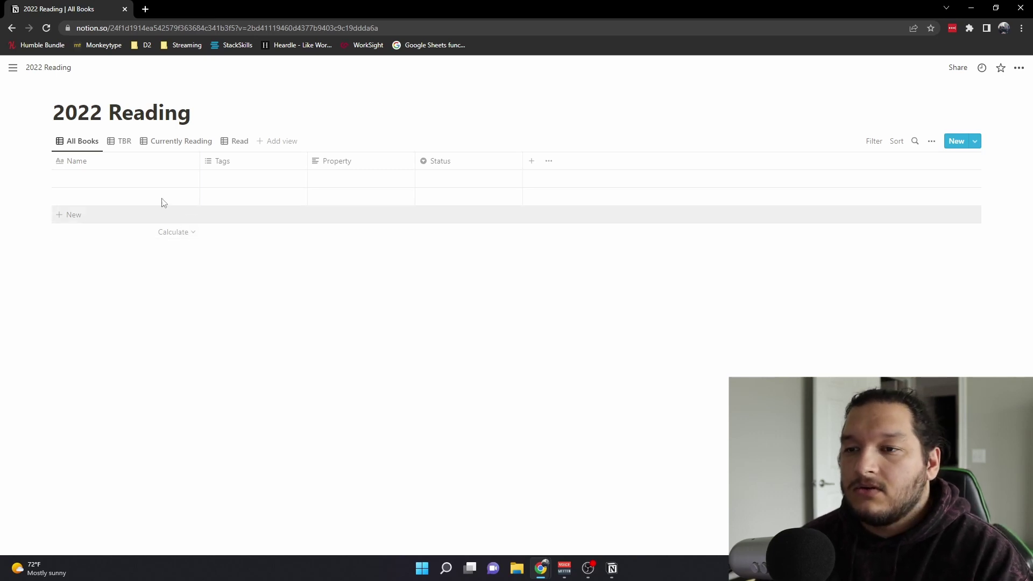
# Create a new template from the first blank entry in All Books and rename its Tags property to "Method"
pyautogui.click(177, 179)
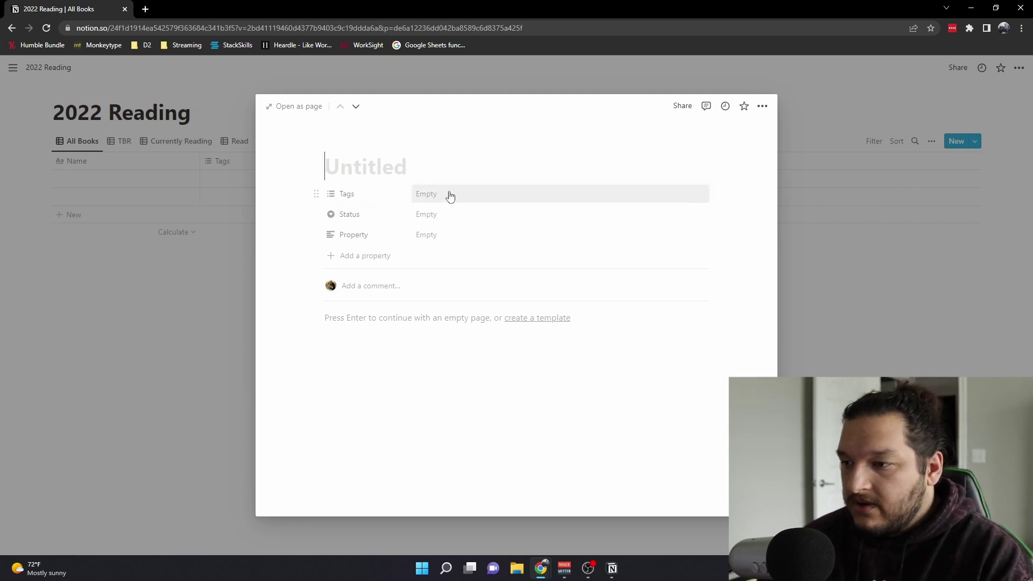
pyautogui.click(540, 319)
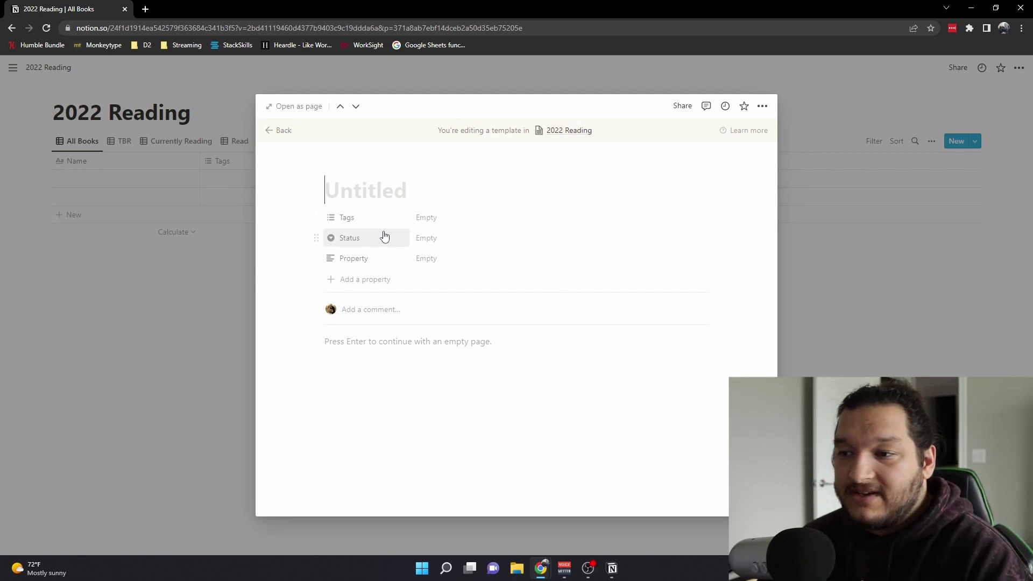
pyautogui.click(359, 219)
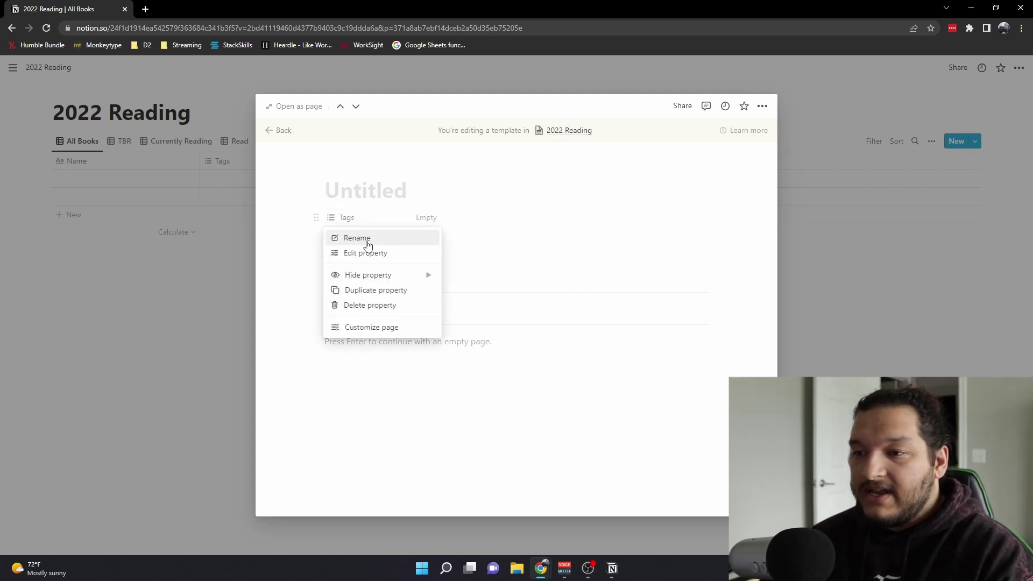
pyautogui.click(369, 253)
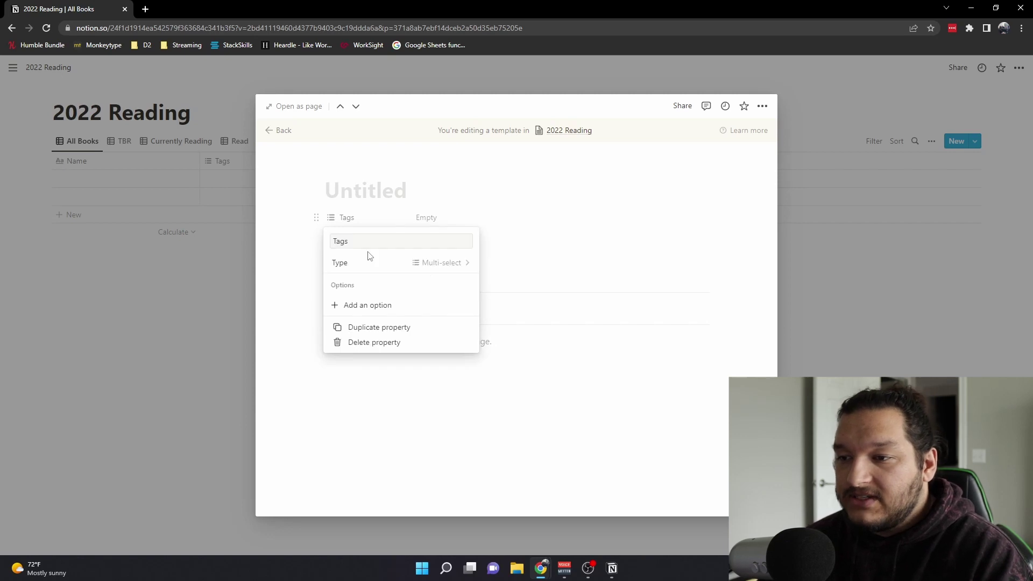
pyautogui.moveTo(359, 242); pyautogui.dragTo(333, 241)
pyautogui.press('BackSpace')
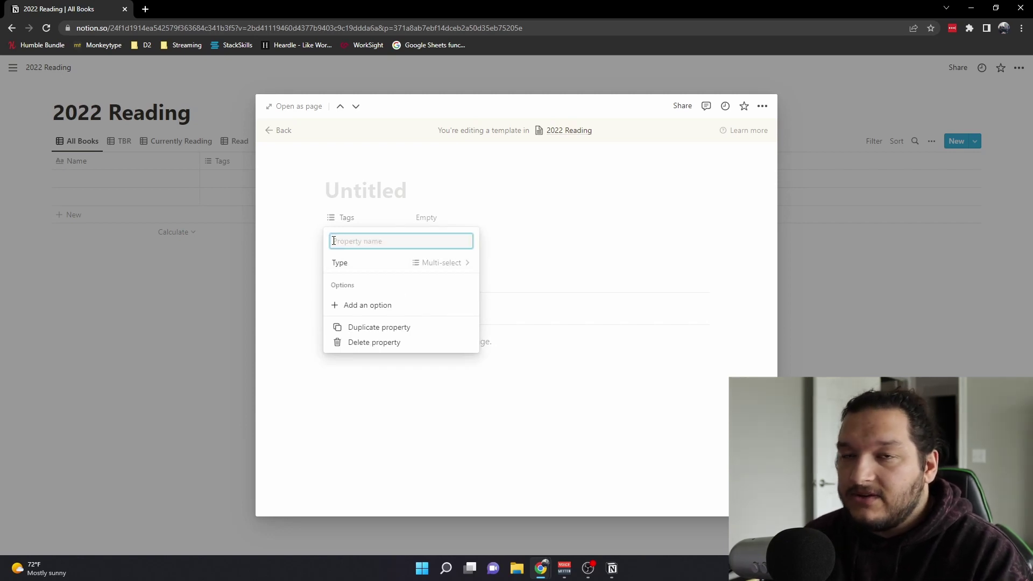
pyautogui.write('Method')
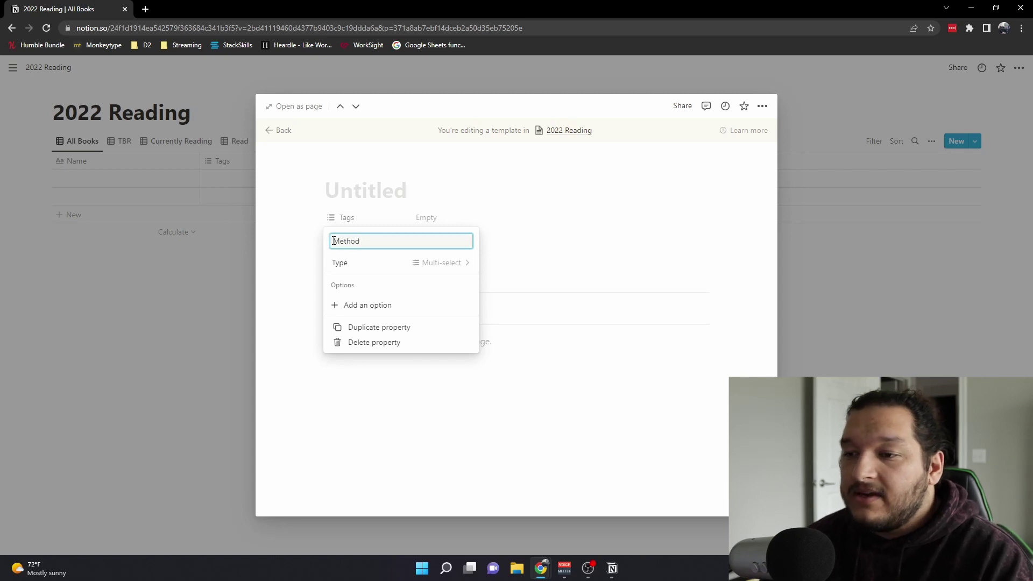
# Add the options Physical, Audible and Kindle to the Method property
pyautogui.click(360, 305)
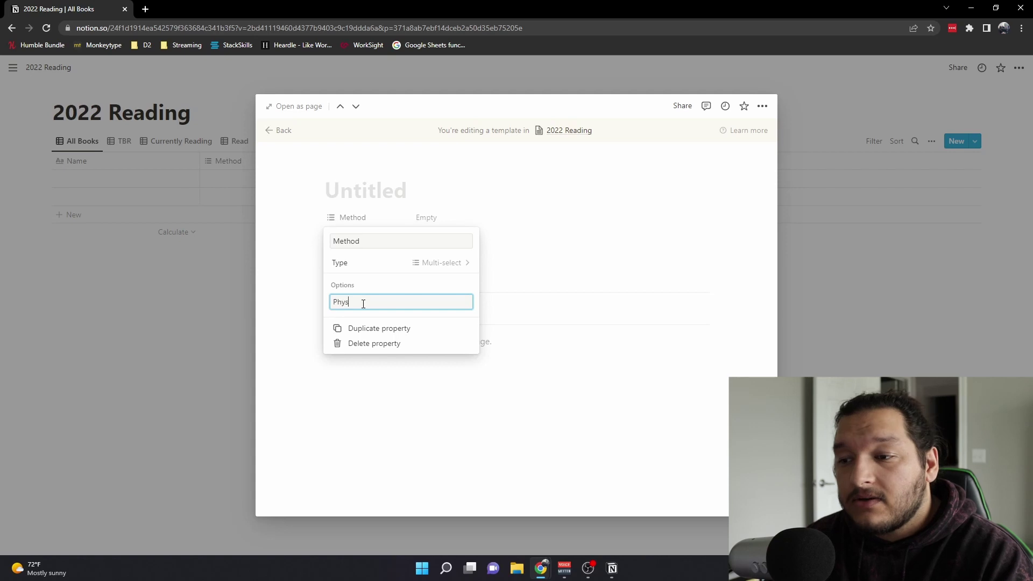
pyautogui.press('Return')
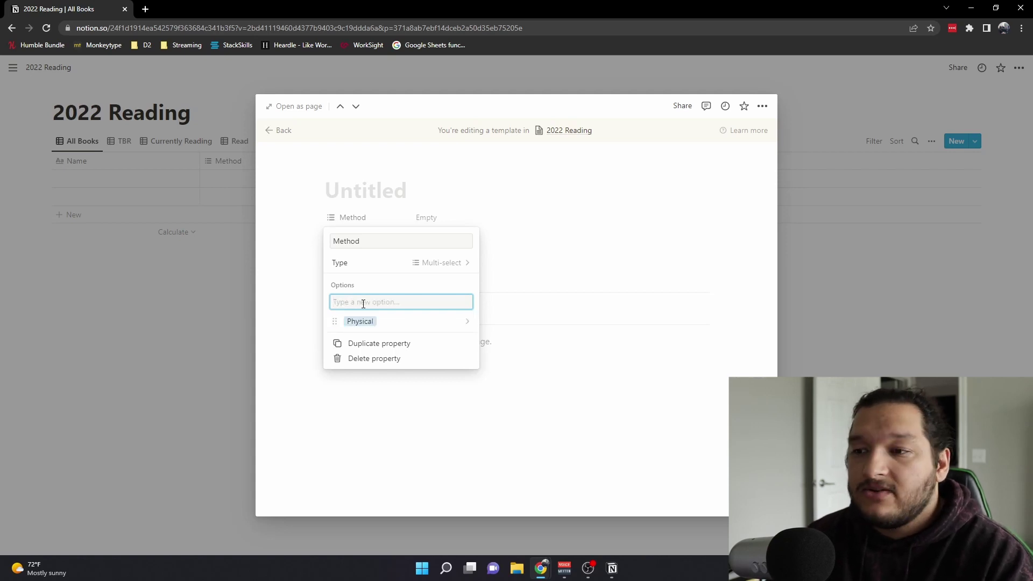
pyautogui.write('Audible')
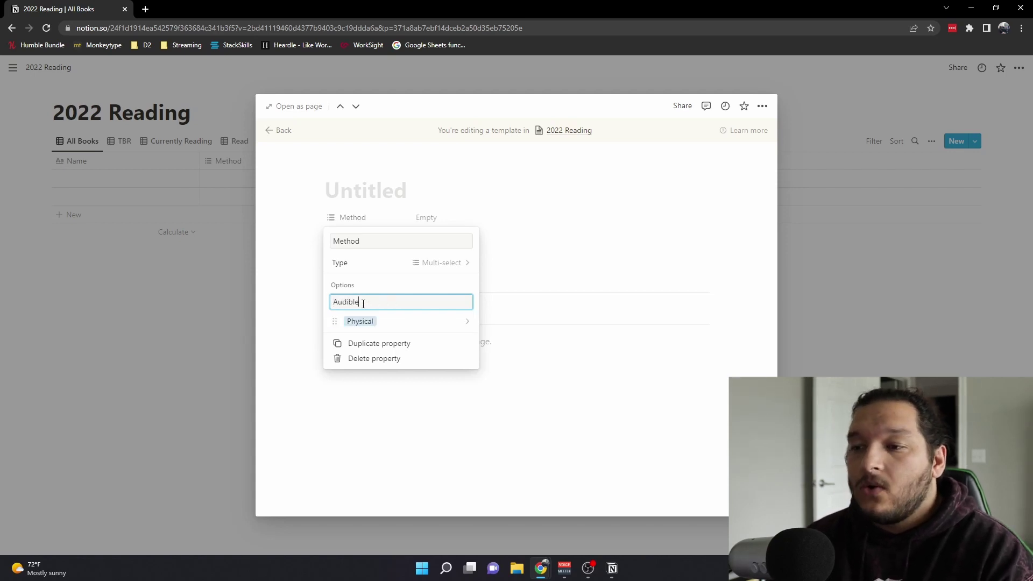
pyautogui.press('Return')
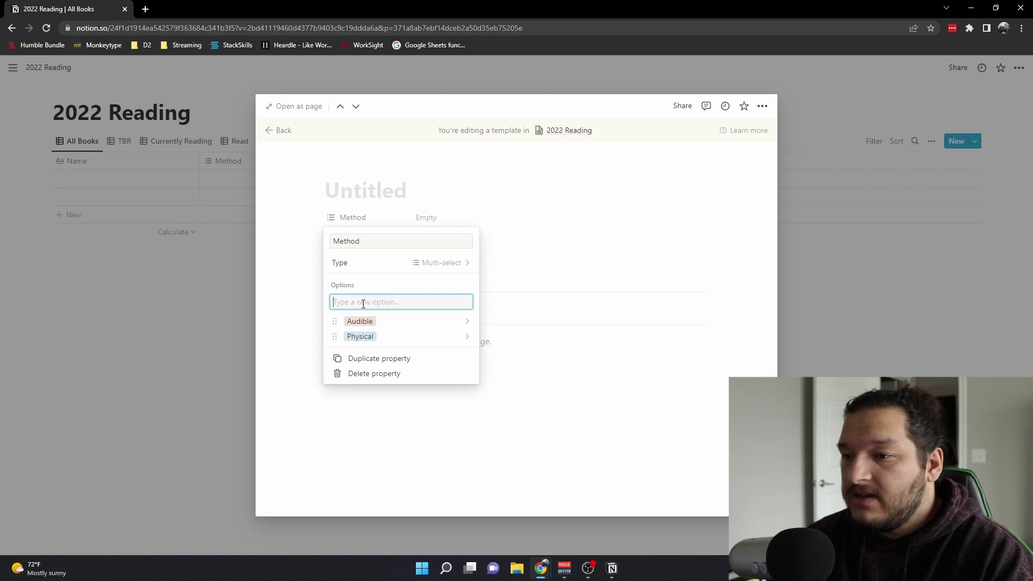
pyautogui.write('Kindle')
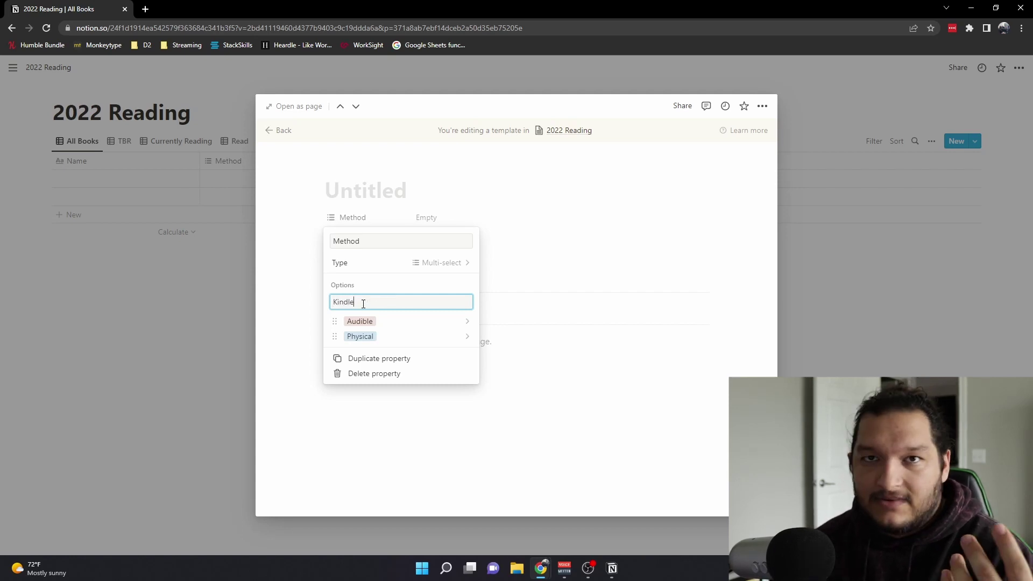
pyautogui.press('Return')
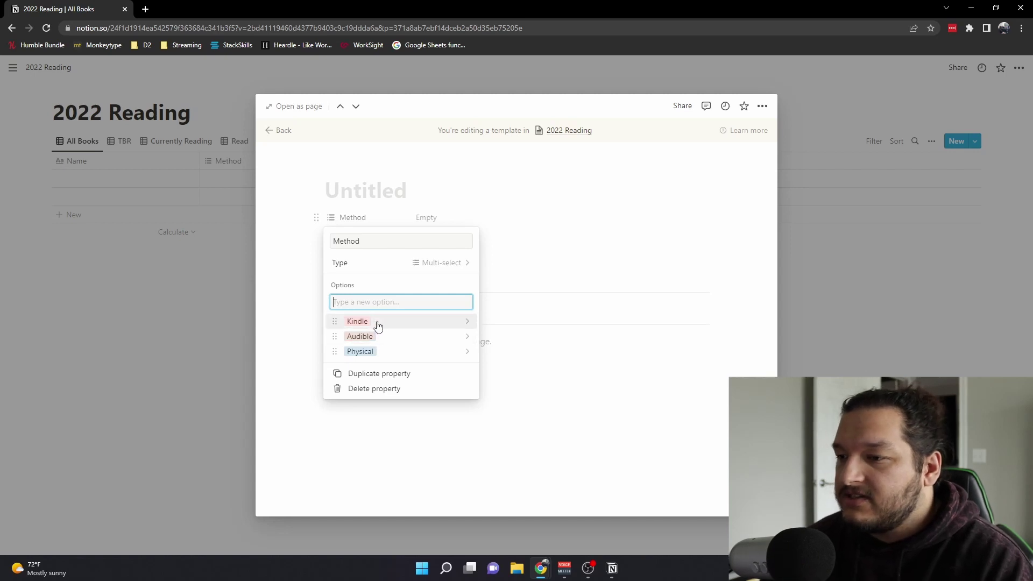
pyautogui.click(609, 308)
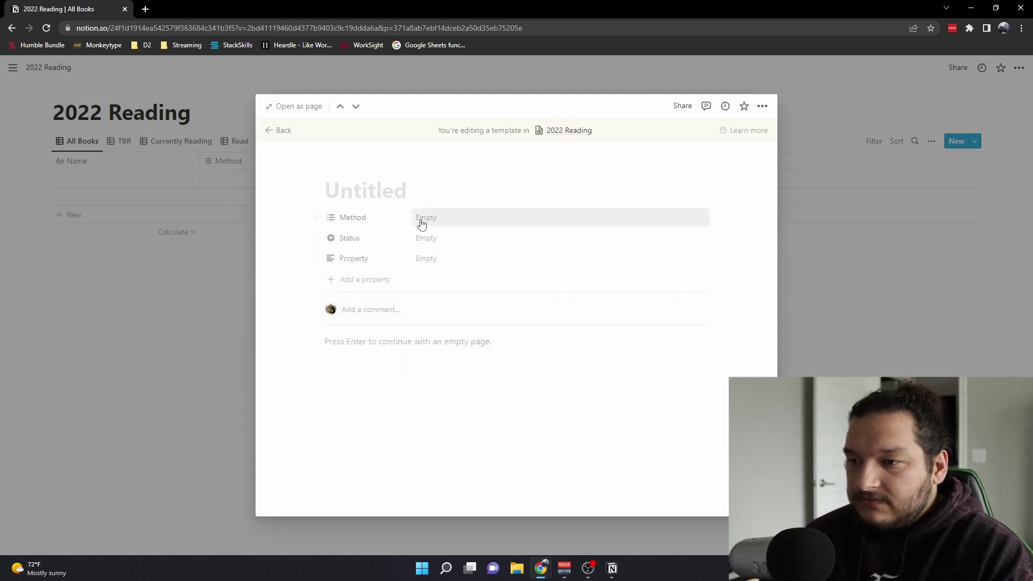
# Review the Status property's type and options in the template
pyautogui.click(350, 244)
pyautogui.click(377, 273)
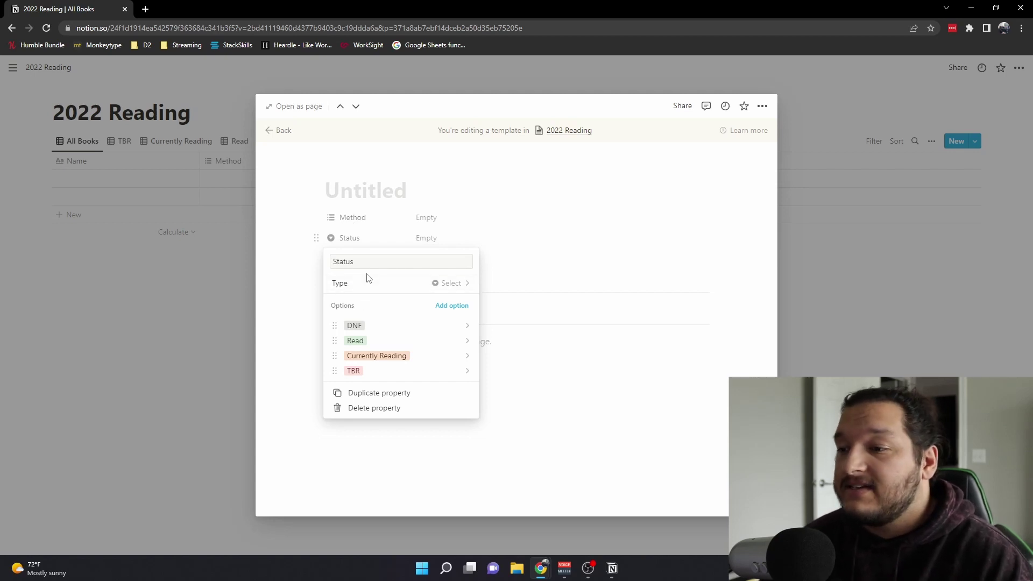
pyautogui.click(603, 258)
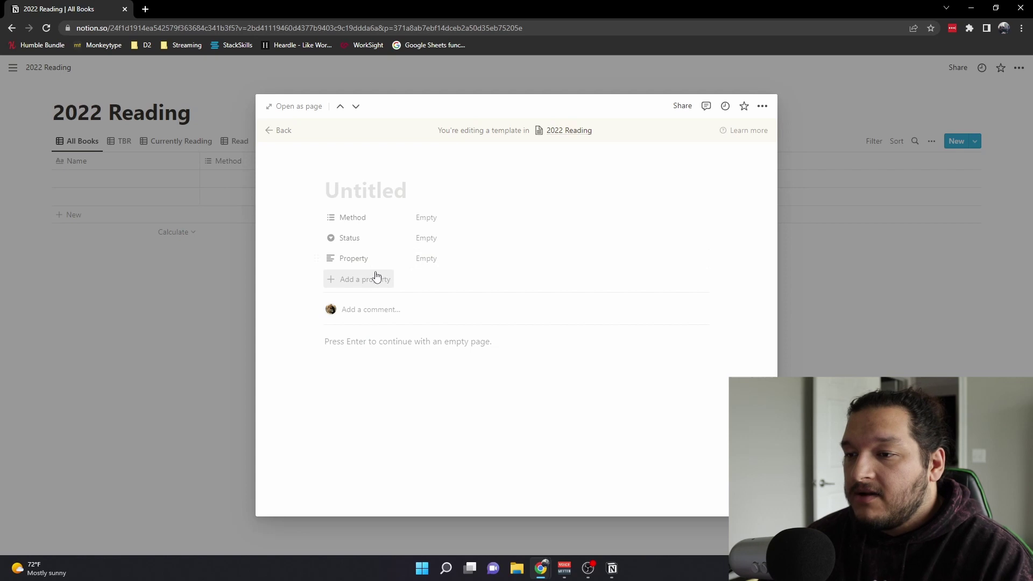
# Change the template's generic text property to the Date type and rename it "Date Started"
pyautogui.click(353, 260)
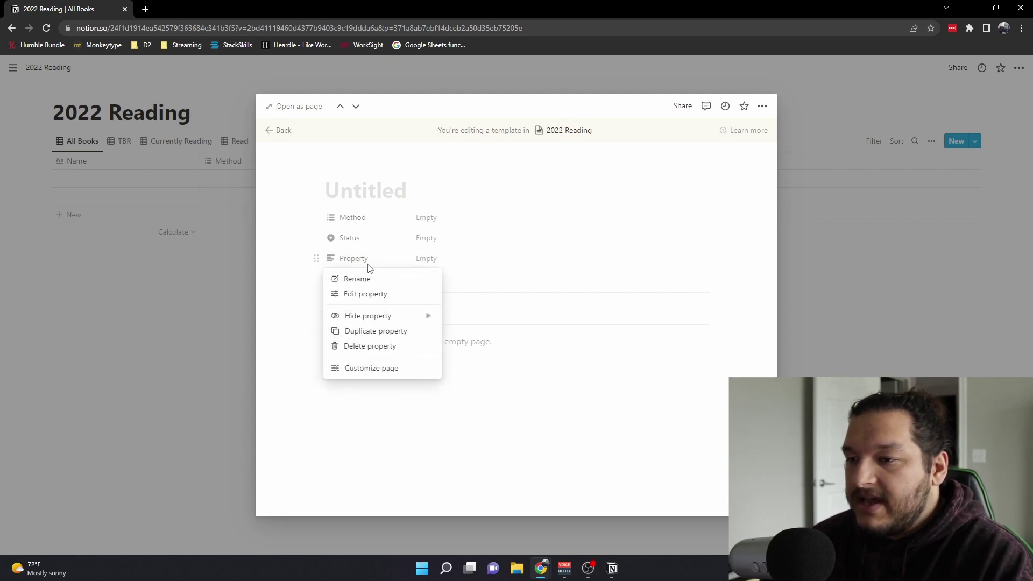
pyautogui.click(367, 294)
pyautogui.click(407, 303)
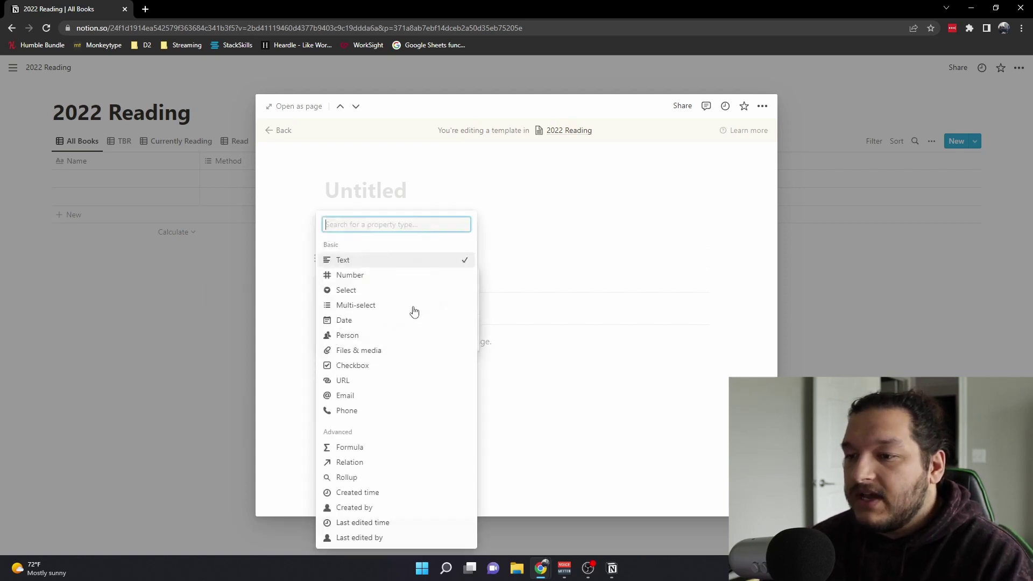
pyautogui.click(357, 322)
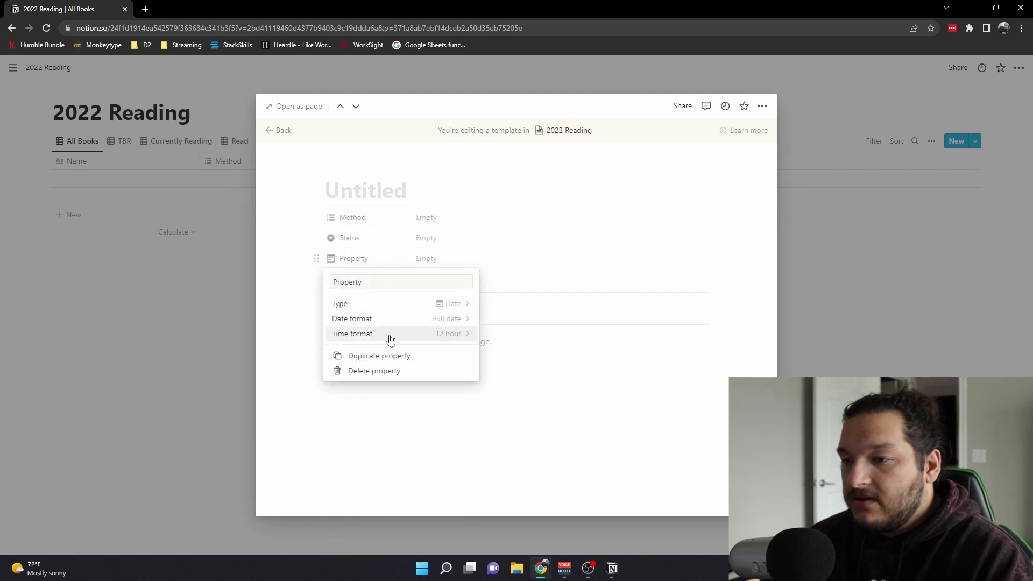
pyautogui.moveTo(377, 284); pyautogui.dragTo(333, 281)
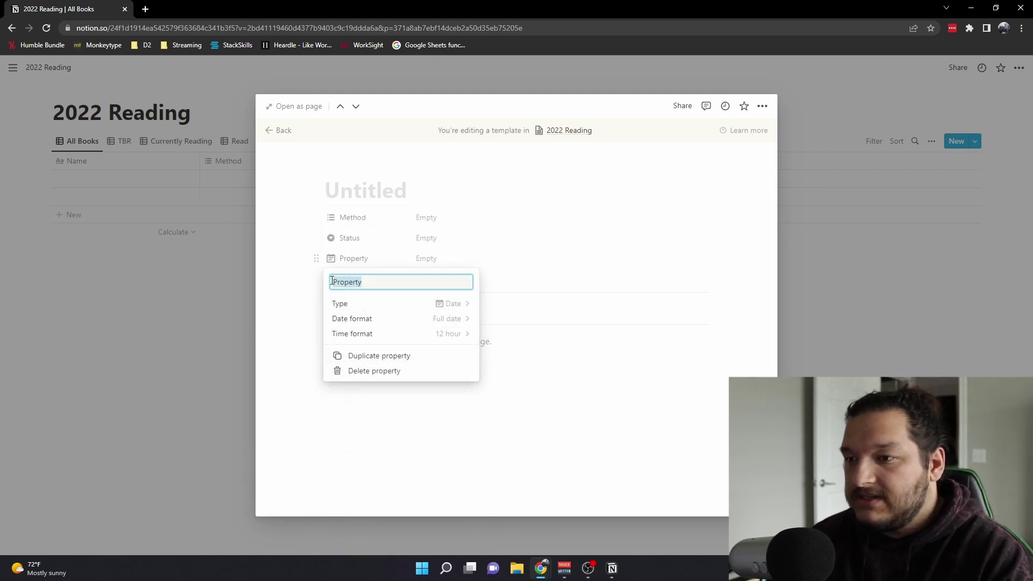
pyautogui.write('Date')
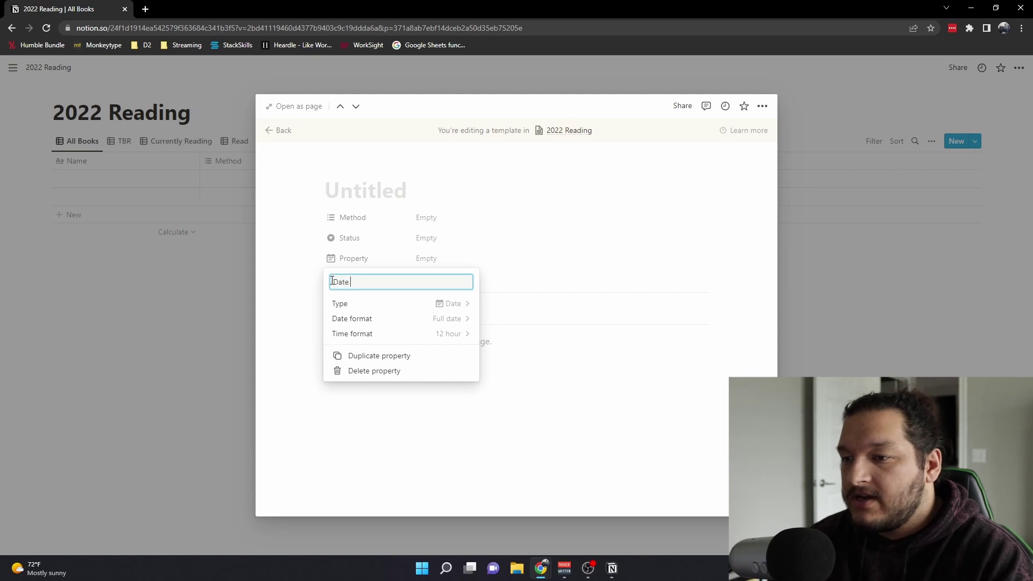
pyautogui.write(' Started')
pyautogui.press('Return')
# Add a Date property named "Date Finished" to the template
pyautogui.click(346, 278)
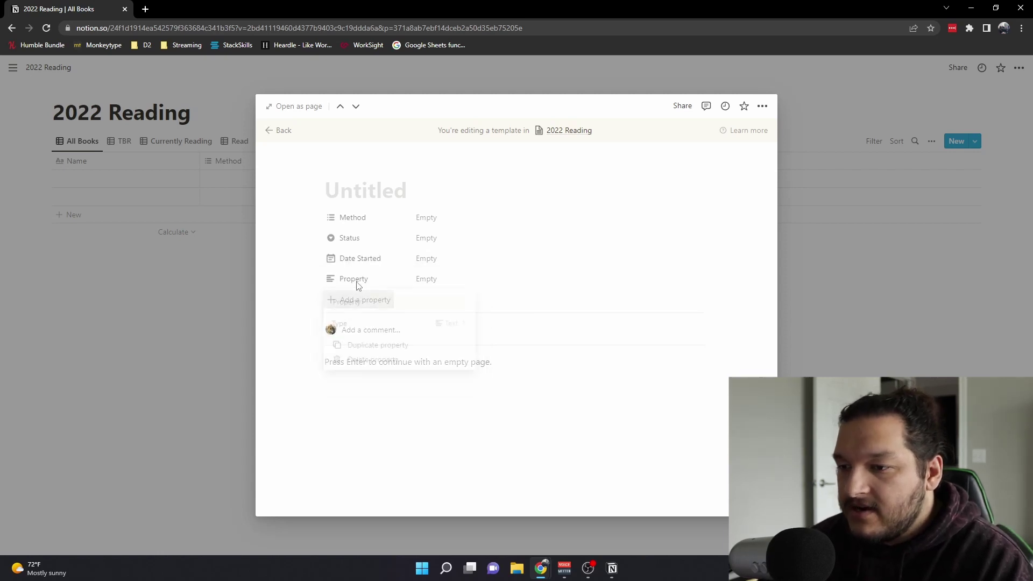
pyautogui.click(344, 328)
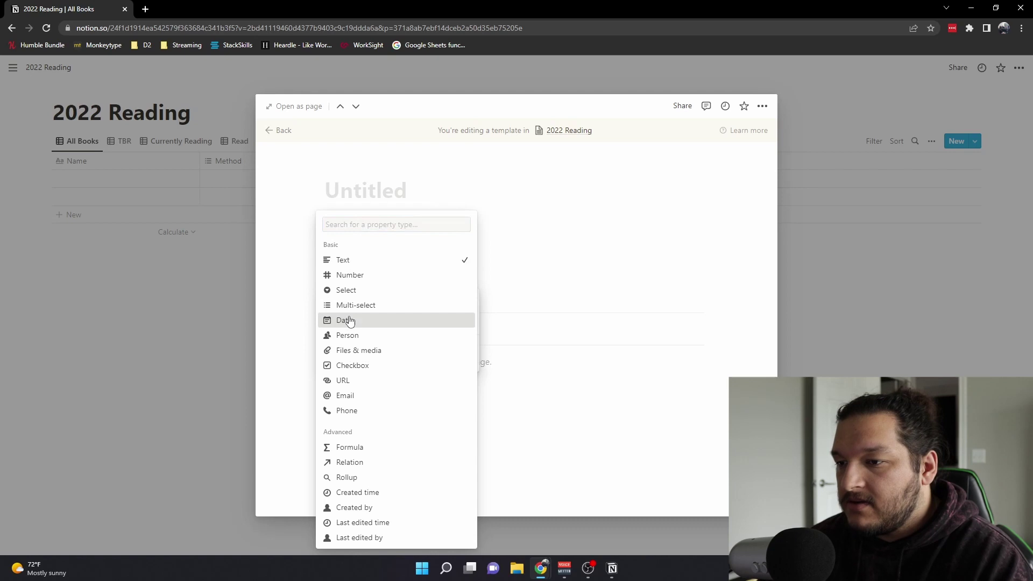
pyautogui.click(377, 319)
pyautogui.click(363, 305)
pyautogui.moveTo(363, 304); pyautogui.dragTo(317, 305)
pyautogui.write('D')
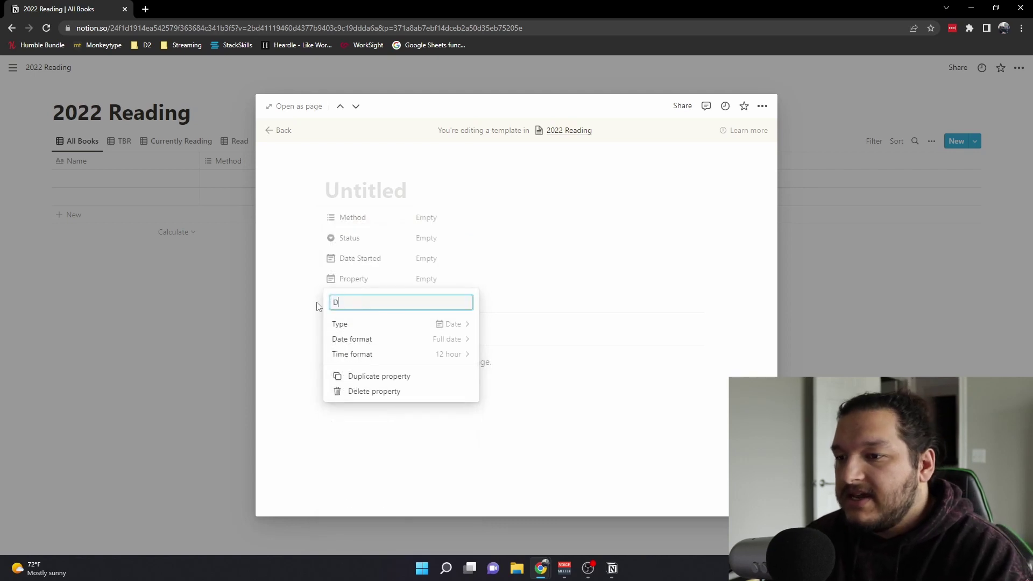
pyautogui.write('ate Finished')
pyautogui.press('Return')
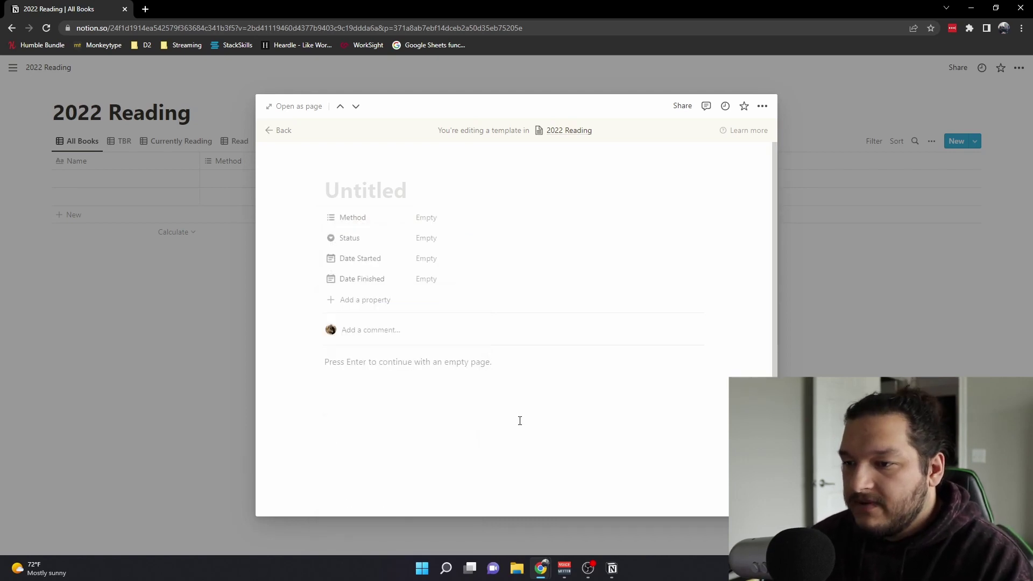
# Add a multi-select property named "Genre" to the template
pyautogui.click(359, 305)
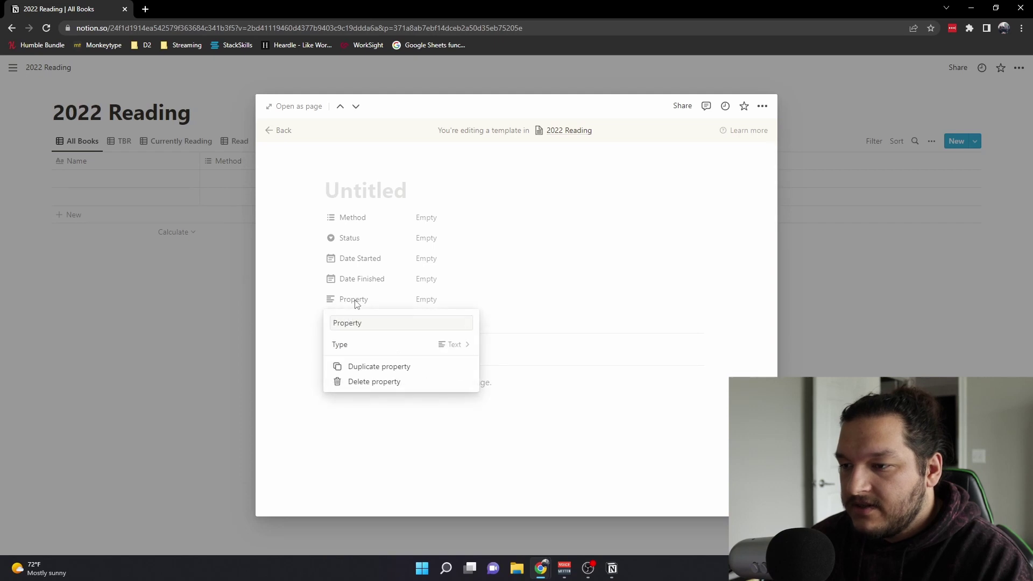
pyautogui.click(434, 347)
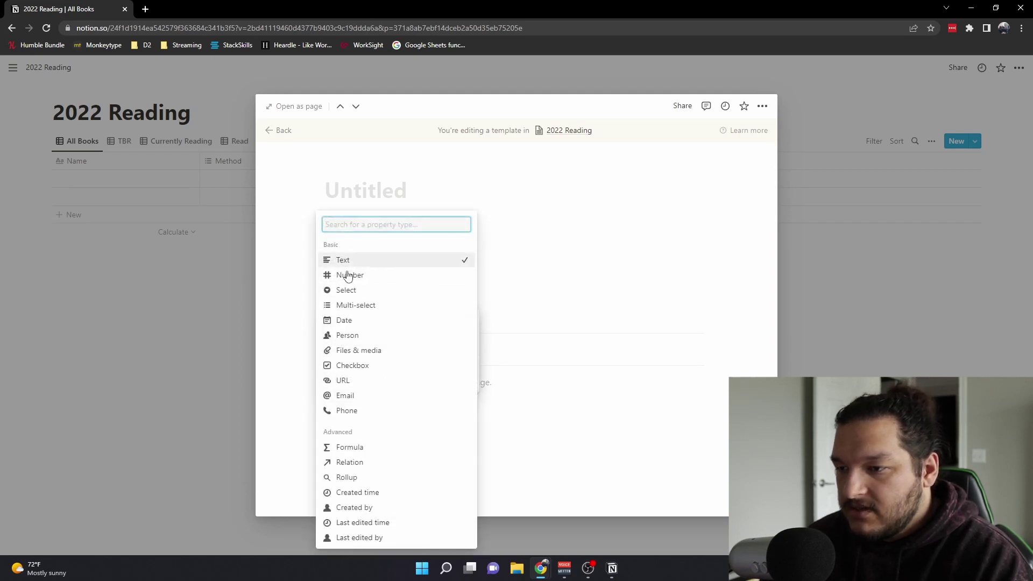
pyautogui.click(340, 302)
pyautogui.write('Gen')
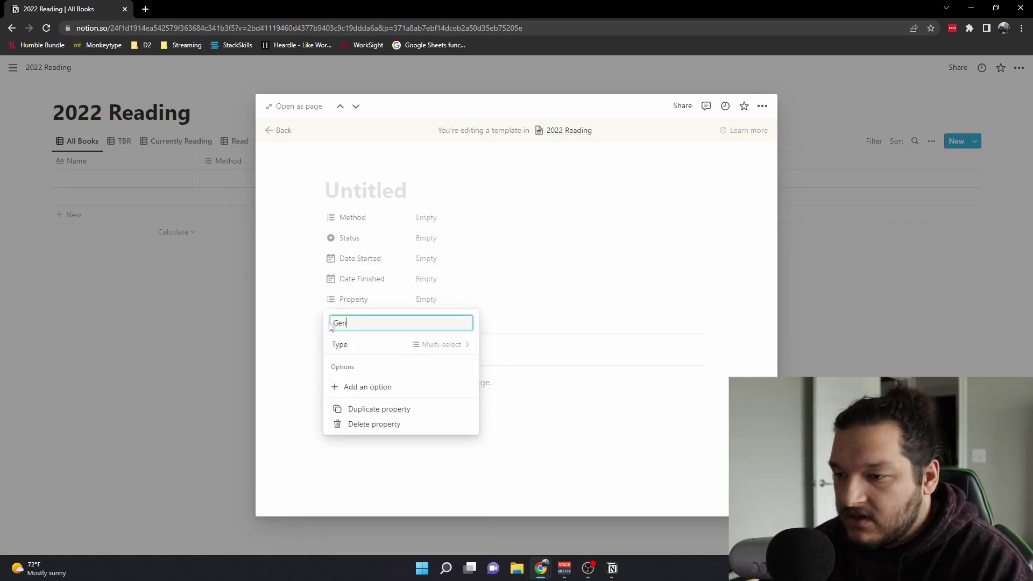
pyautogui.write('re')
# Add the options Fantasy, Lit Fic, Non-fiction, YA and YA fantasy to the template's Genre property
pyautogui.click(363, 387)
pyautogui.write('Fan')
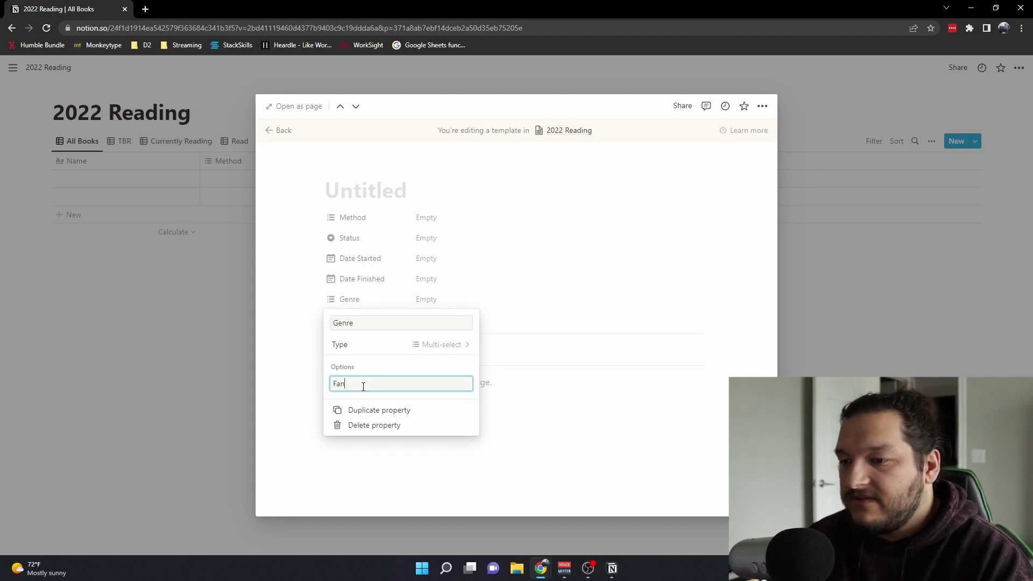
pyautogui.write('tasy')
pyautogui.press('Return')
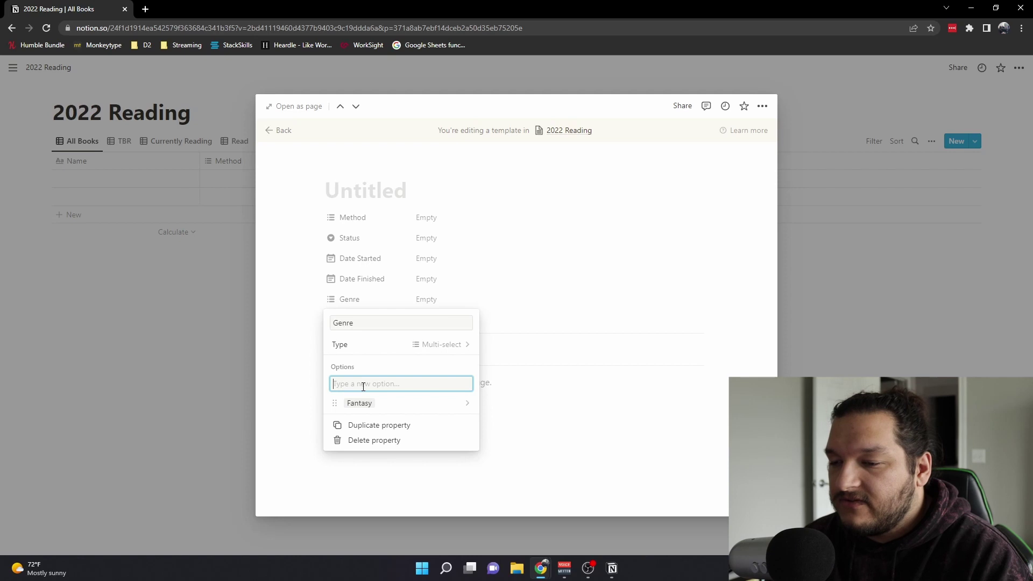
pyautogui.write('Lit Fic')
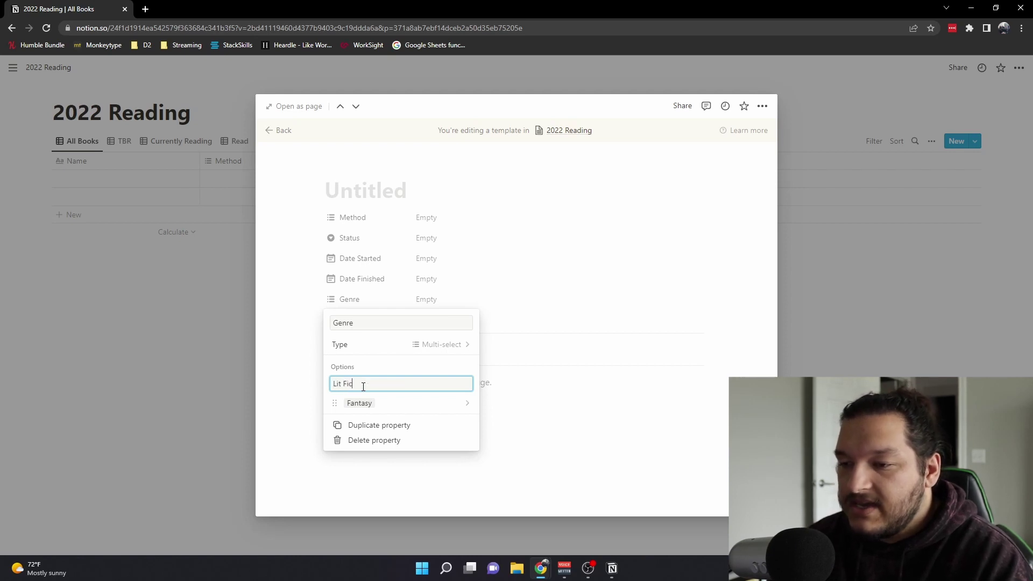
pyautogui.press('Return')
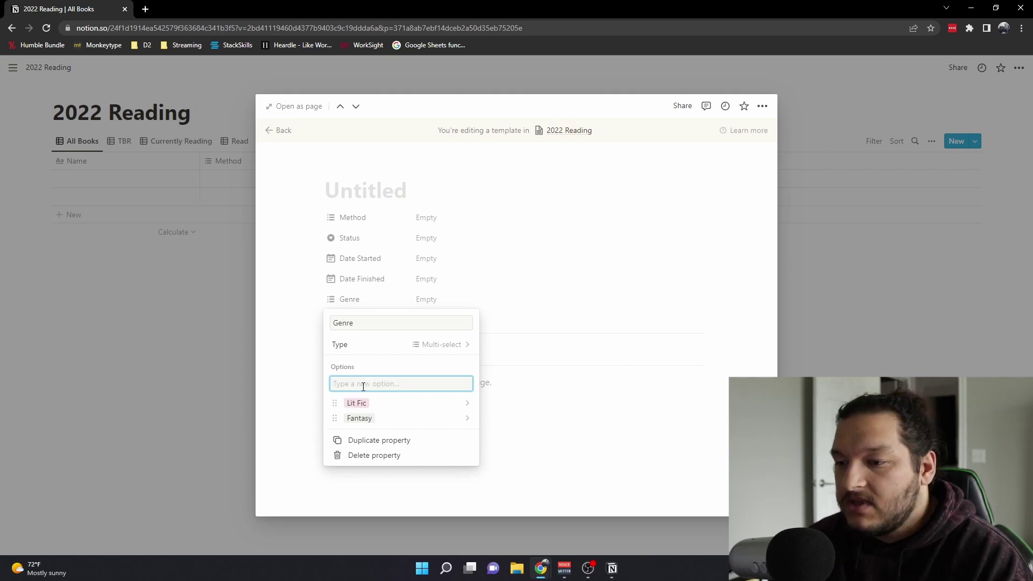
pyautogui.write('Non-fictio')
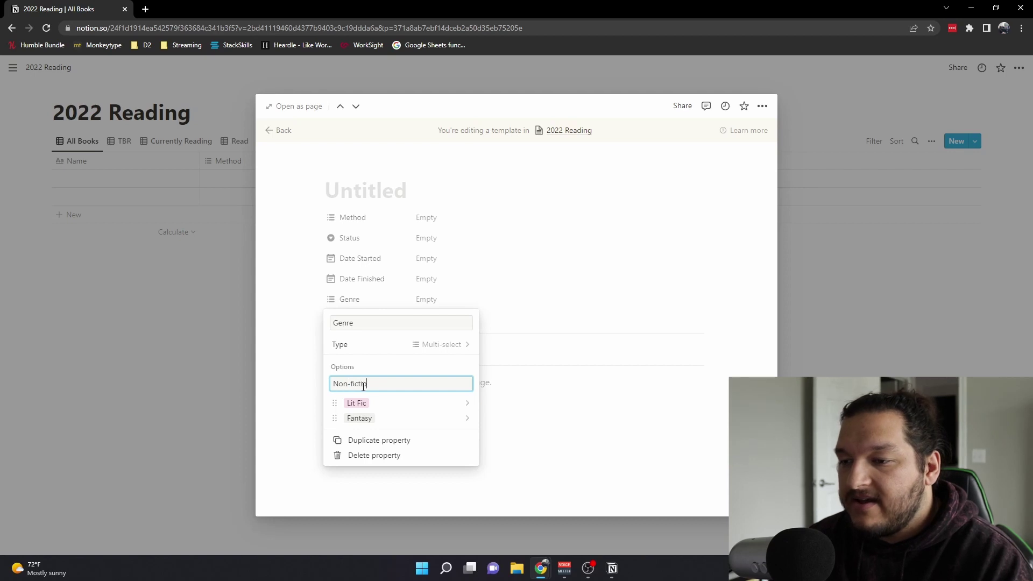
pyautogui.write('n')
pyautogui.press('Return')
pyautogui.write('YA')
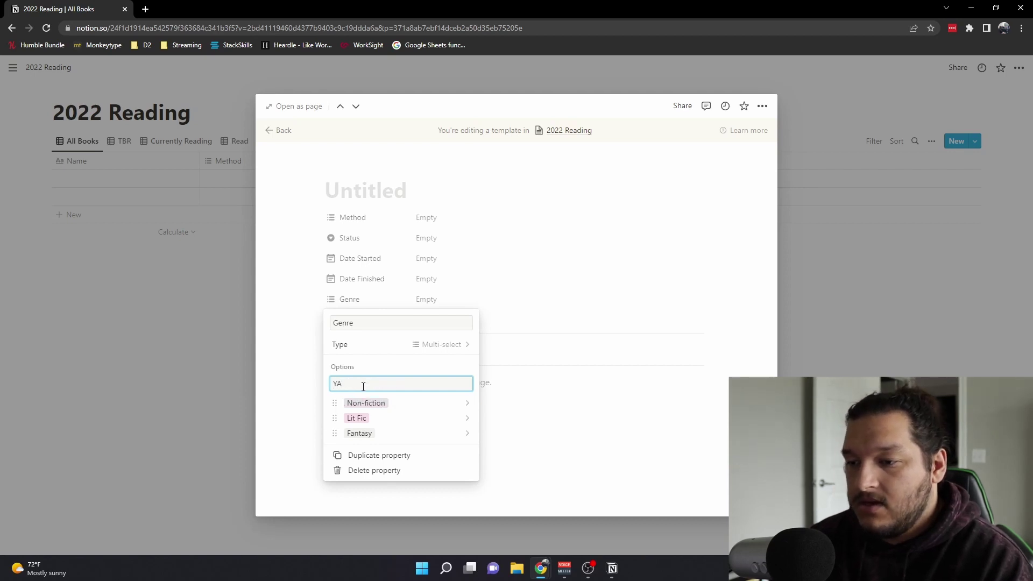
pyautogui.press('Return')
pyautogui.write('YA')
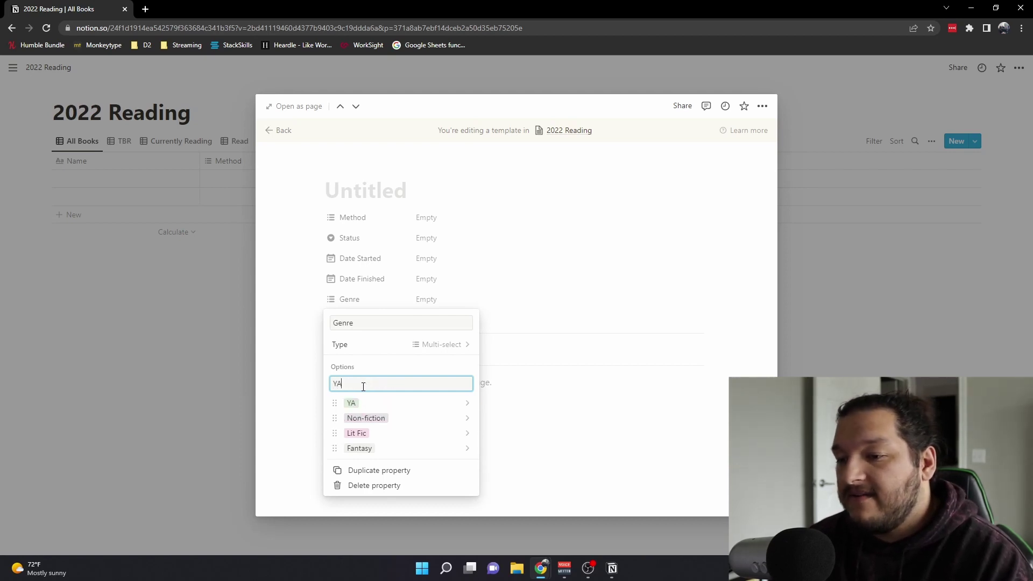
pyautogui.write(' fantasy')
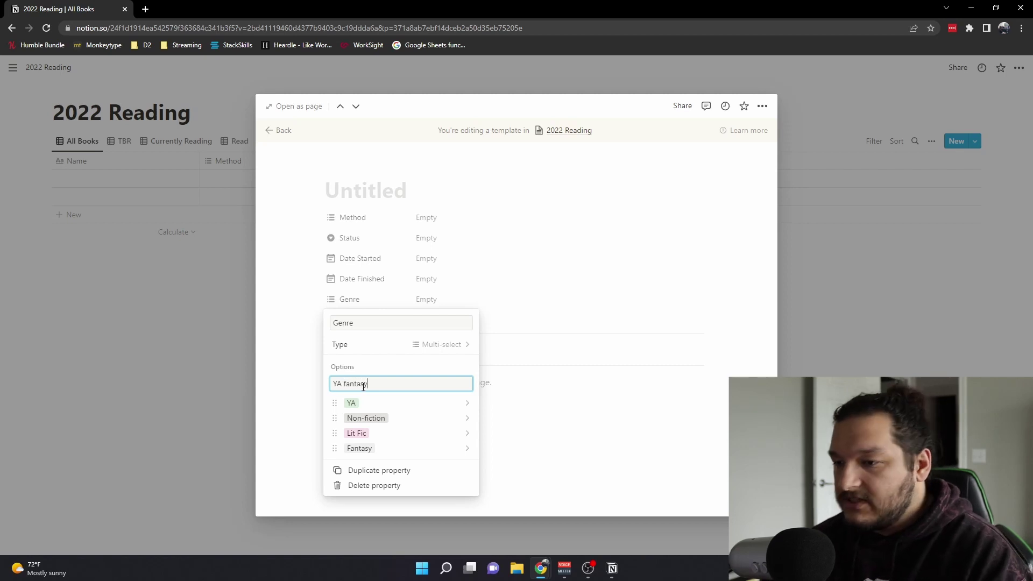
pyautogui.press('Return')
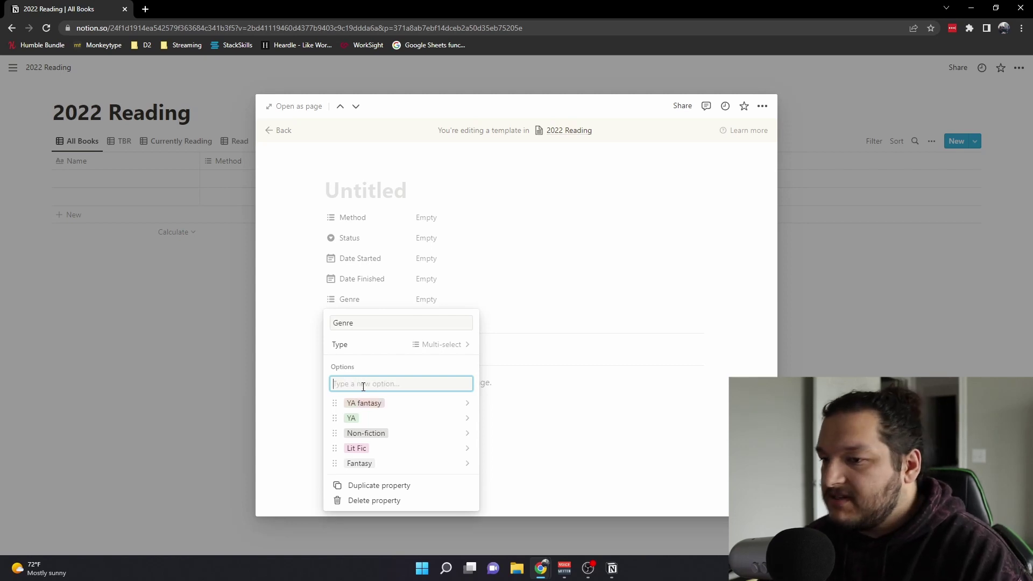
pyautogui.click(692, 299)
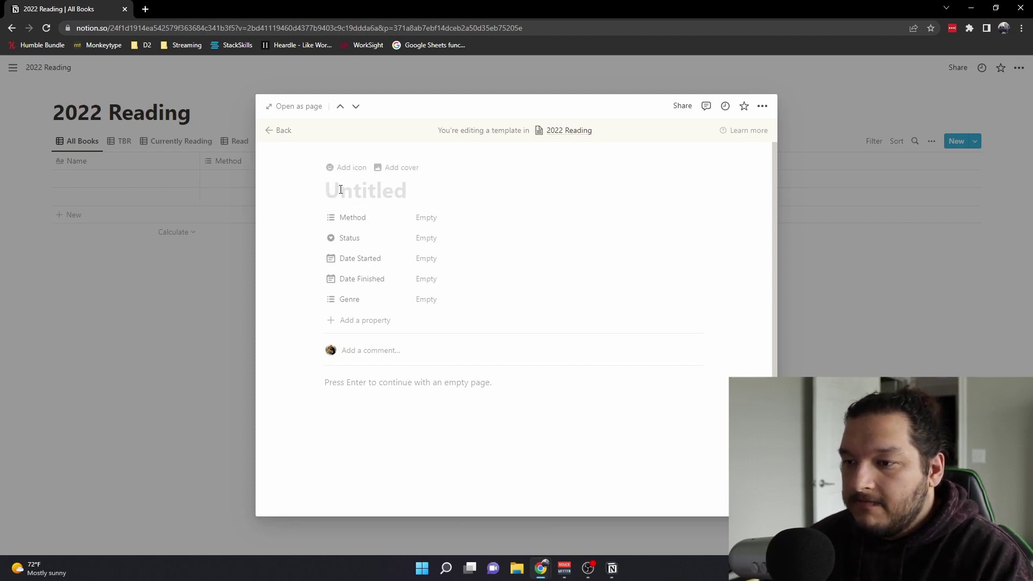
# Add a text property named "Author" to the template
pyautogui.click(355, 321)
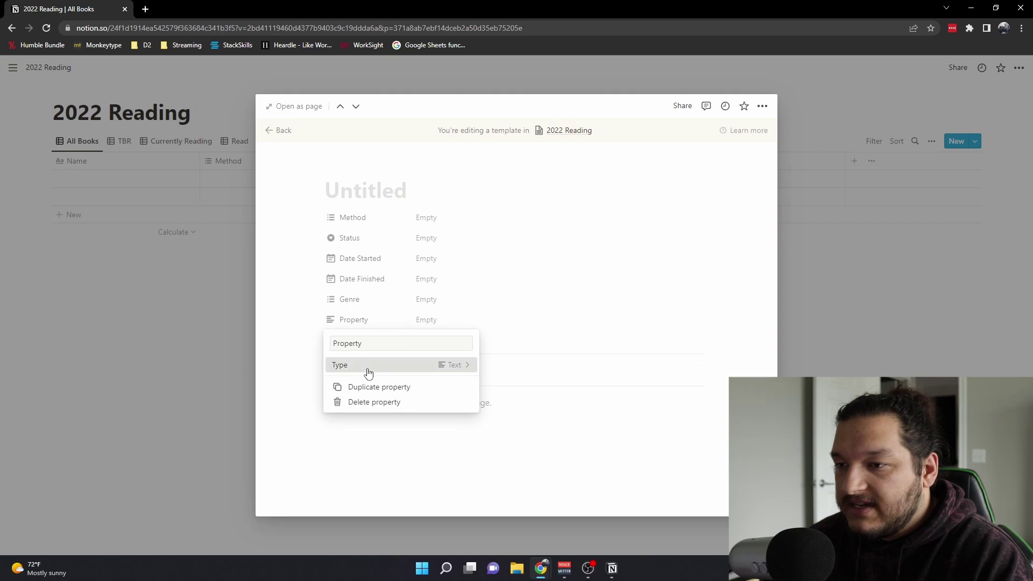
pyautogui.click(368, 372)
pyautogui.click(348, 256)
pyautogui.doubleClick(360, 343)
pyautogui.write('Author')
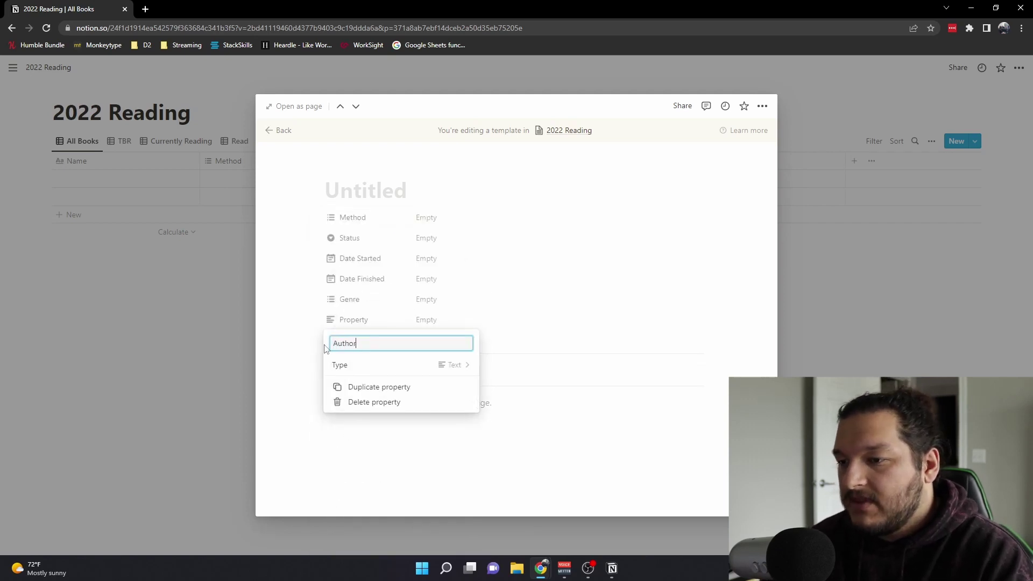
pyautogui.click(570, 288)
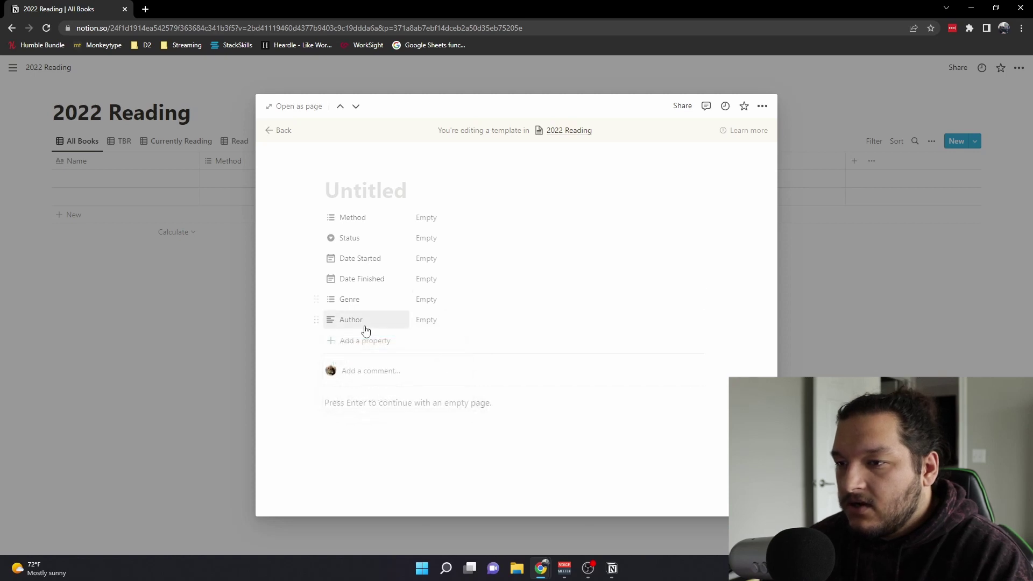
# Reorder the template's properties so Author comes first and Genre sits directly above Date Started
pyautogui.moveTo(314, 320); pyautogui.dragTo(313, 214)
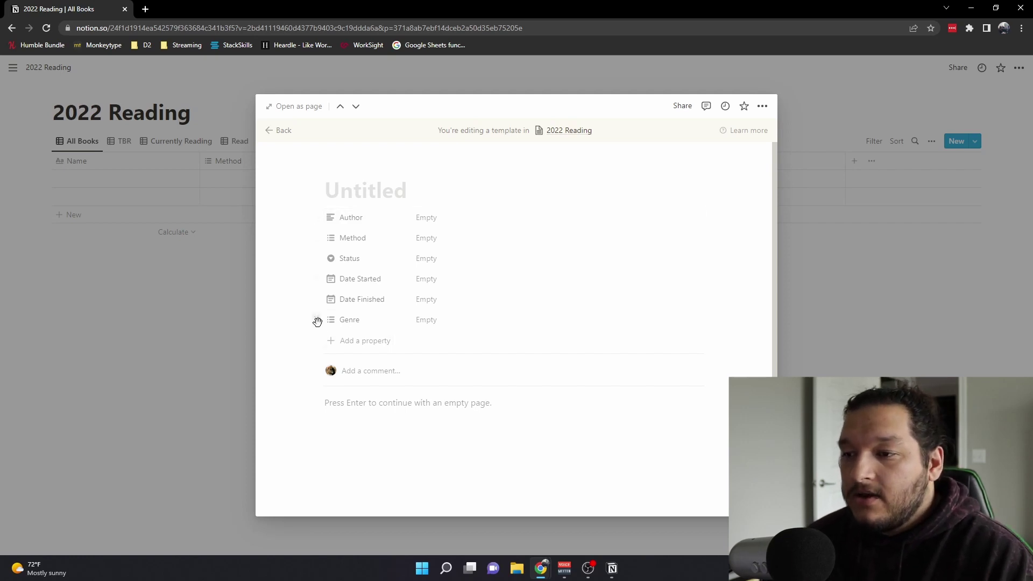
pyautogui.moveTo(316, 320); pyautogui.dragTo(315, 278)
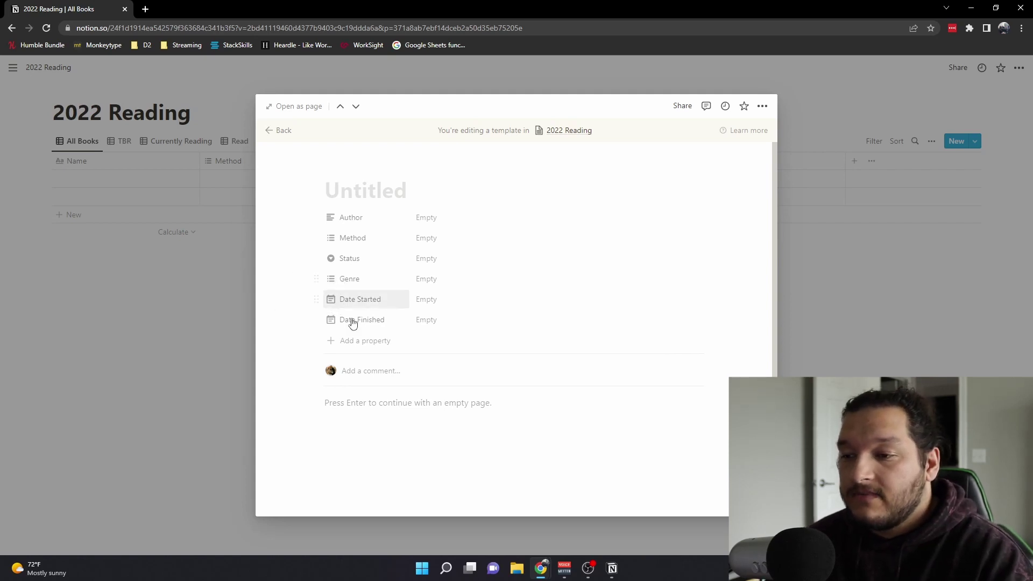
# Add a select property named "Rating" to the template
pyautogui.click(356, 344)
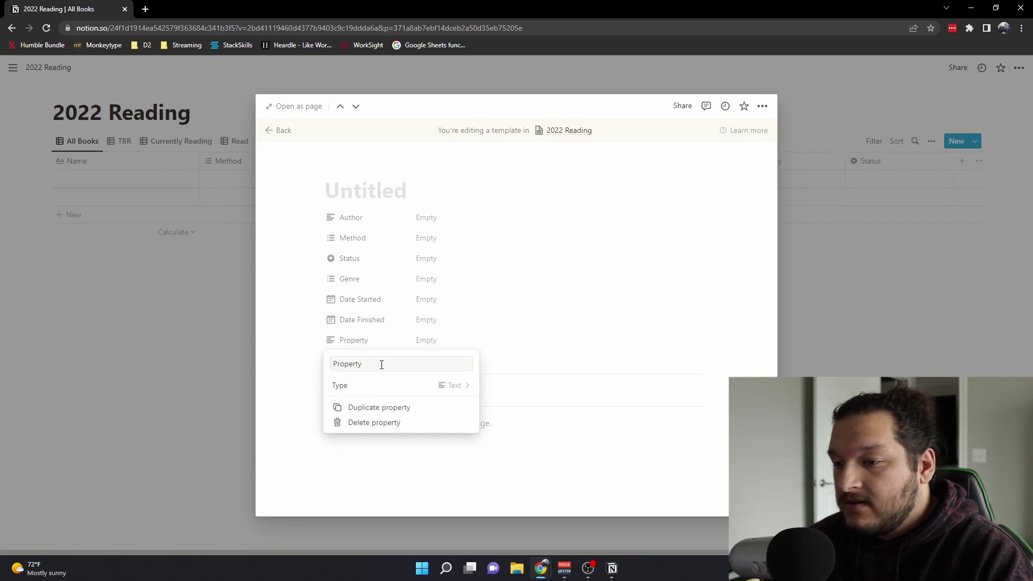
pyautogui.moveTo(398, 364); pyautogui.dragTo(330, 367)
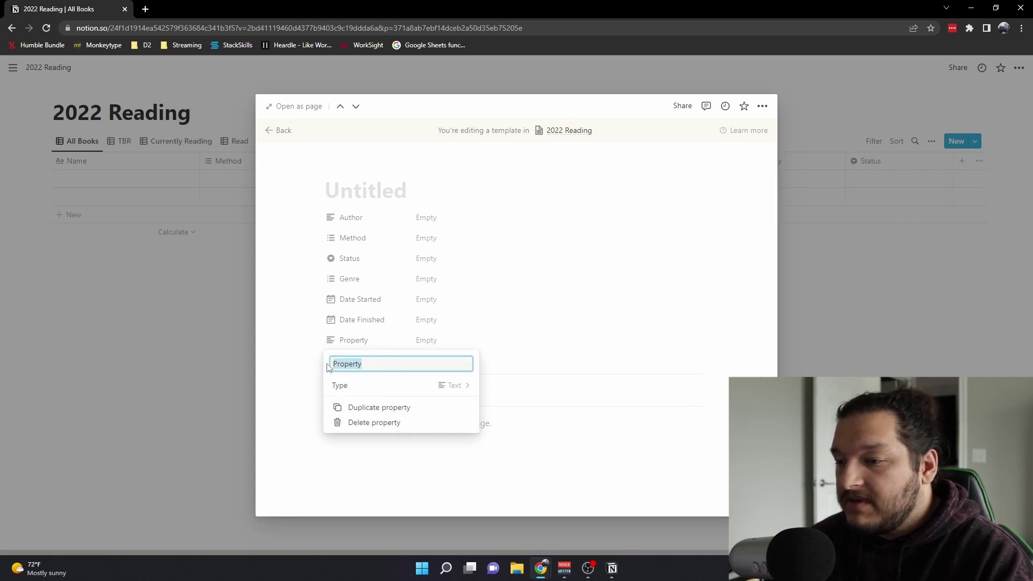
pyautogui.click(404, 383)
pyautogui.click(357, 288)
pyautogui.moveTo(365, 359); pyautogui.dragTo(329, 360)
pyautogui.write('Rating')
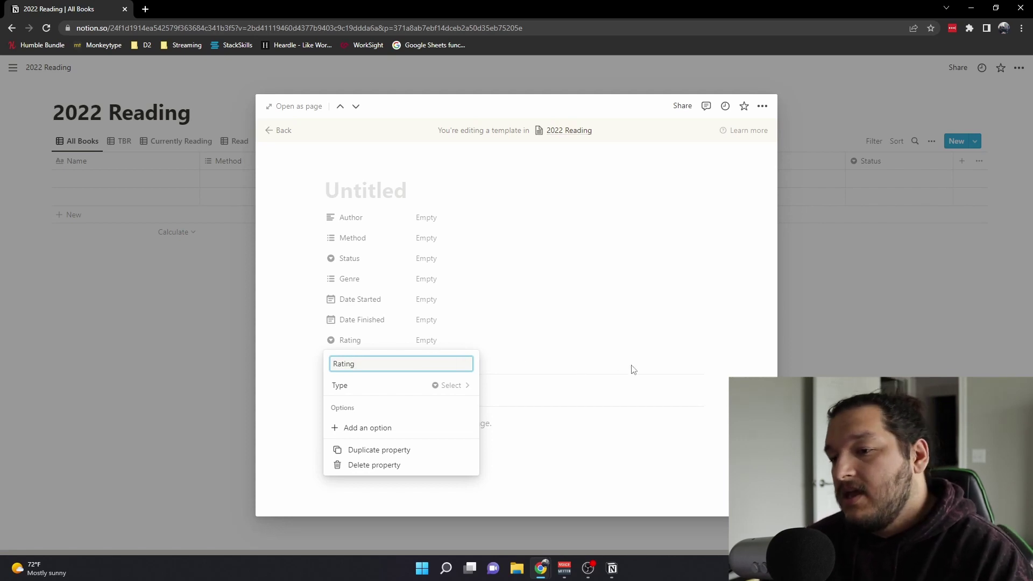
pyautogui.click(662, 361)
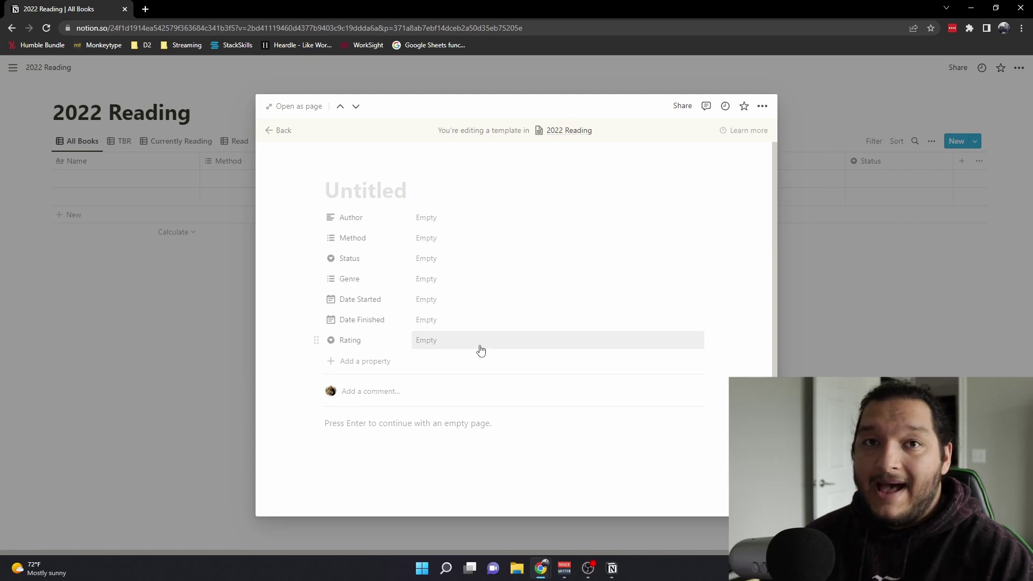
# Title the template "New Book" and close it to return to the database
pyautogui.write('New Book')
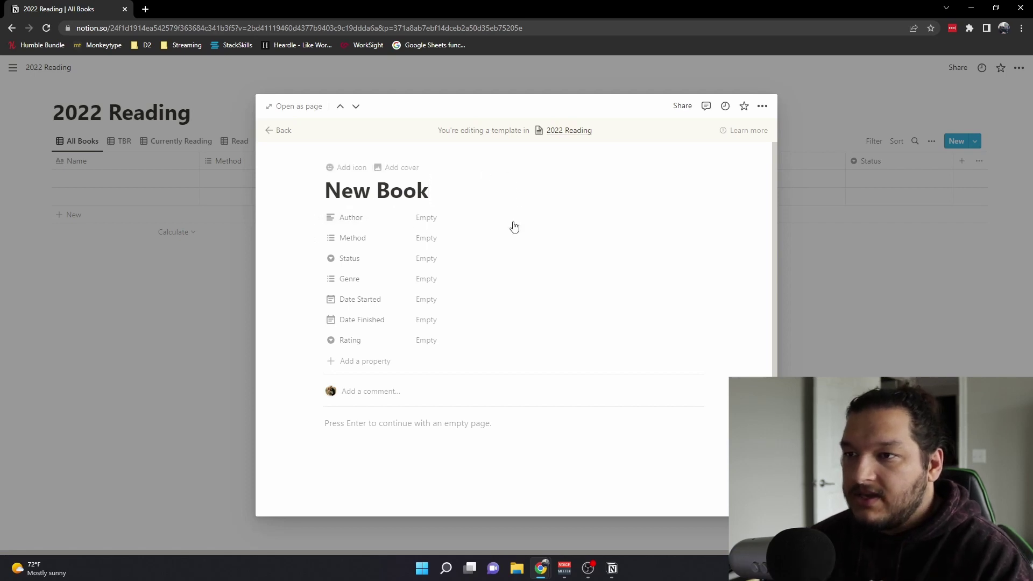
pyautogui.click(481, 83)
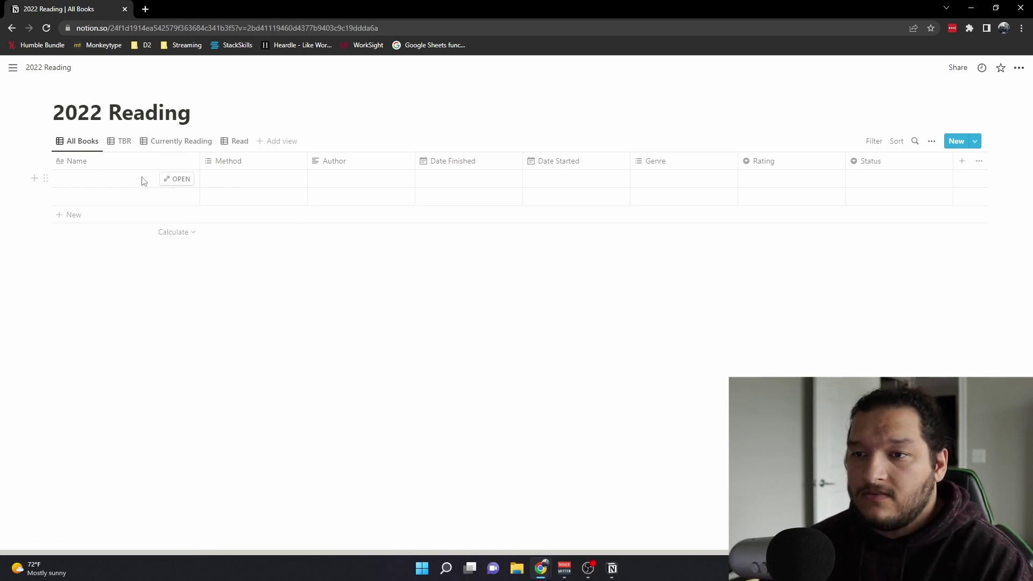
# Open the first empty database row, title it "Cinder" and enter Marissa Meyer as its Author
pyautogui.click(179, 183)
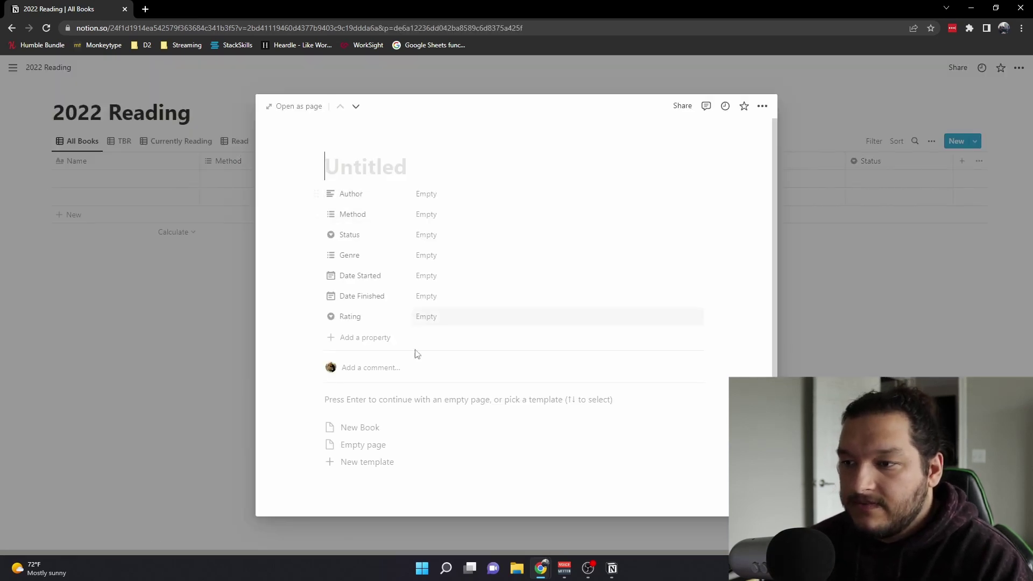
pyautogui.click(385, 167)
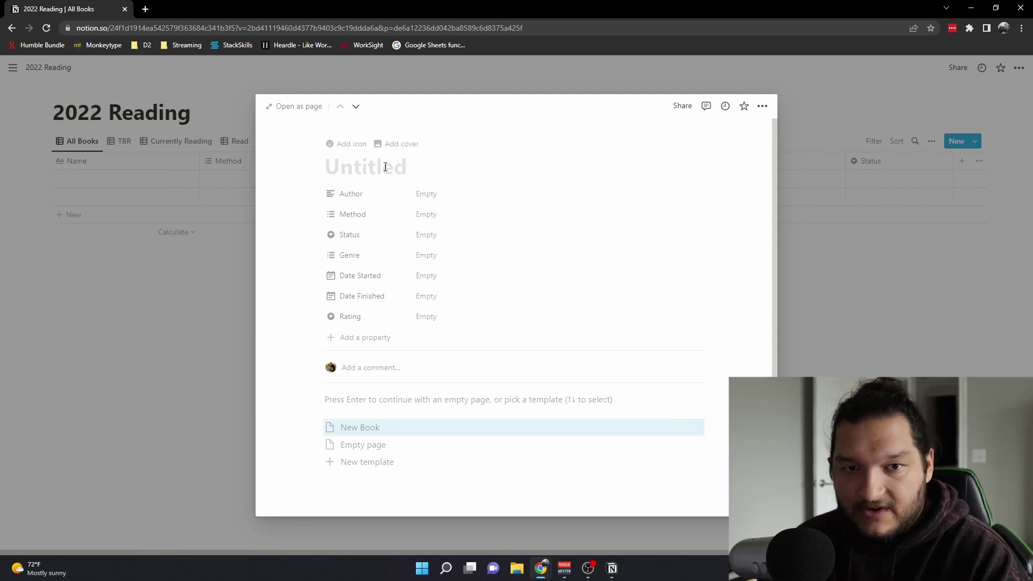
pyautogui.write('Cinder')
pyautogui.click(427, 196)
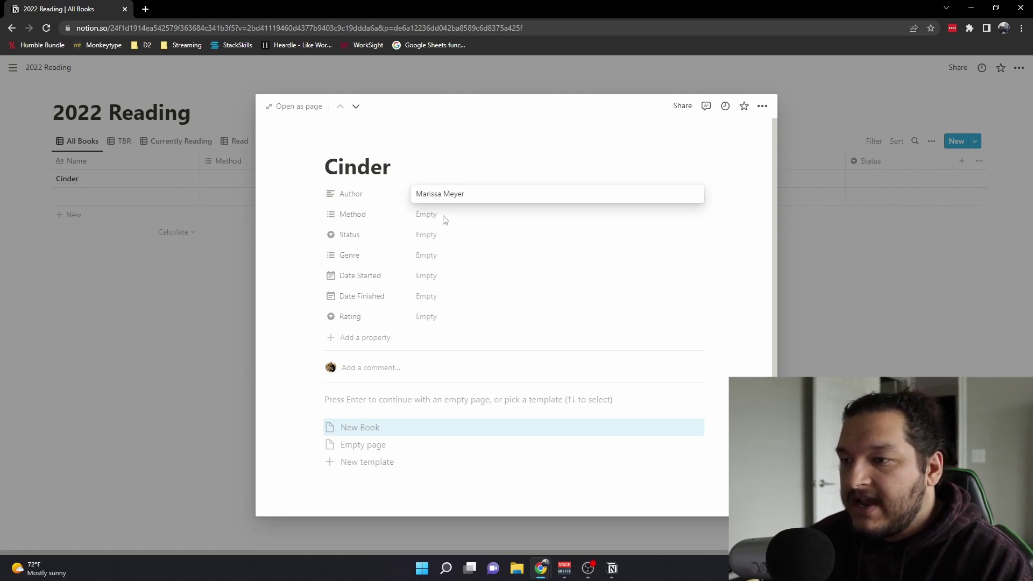
pyautogui.press('Return')
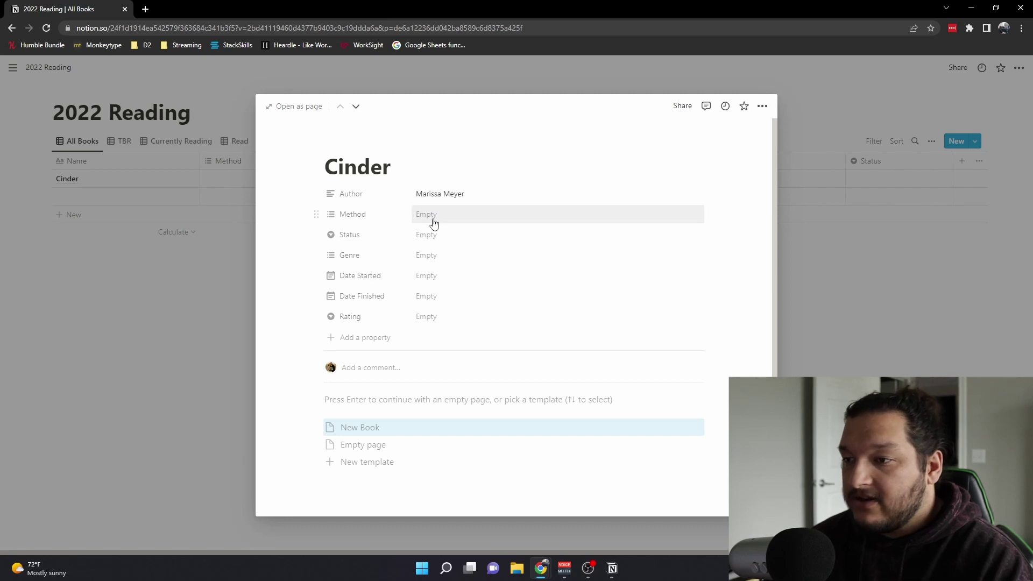
# Set Cinder's Status to TBR and its Genre to YA, and close the book's page
pyautogui.click(429, 235)
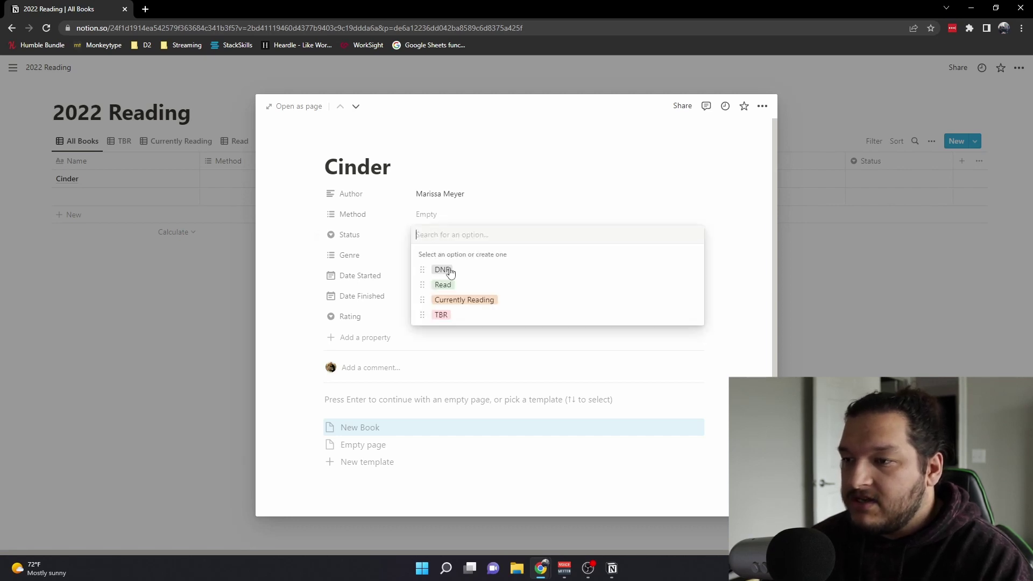
pyautogui.click(442, 315)
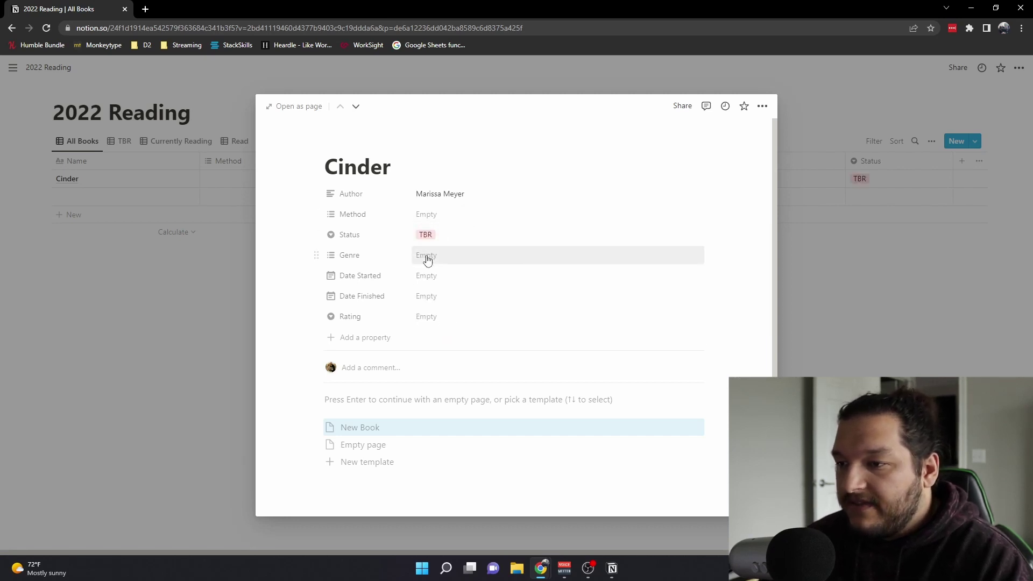
pyautogui.click(438, 260)
pyautogui.click(450, 309)
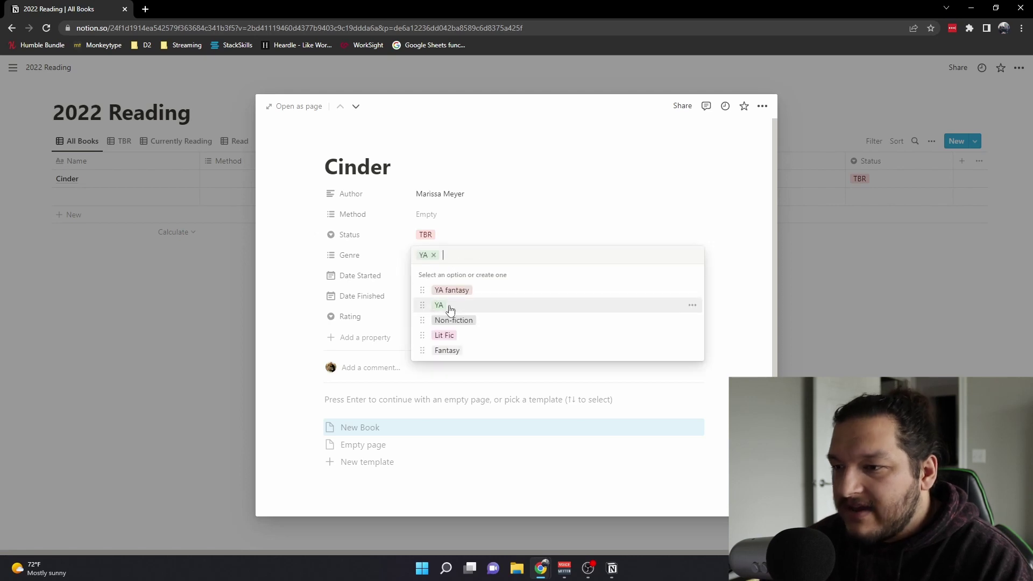
pyautogui.click(705, 213)
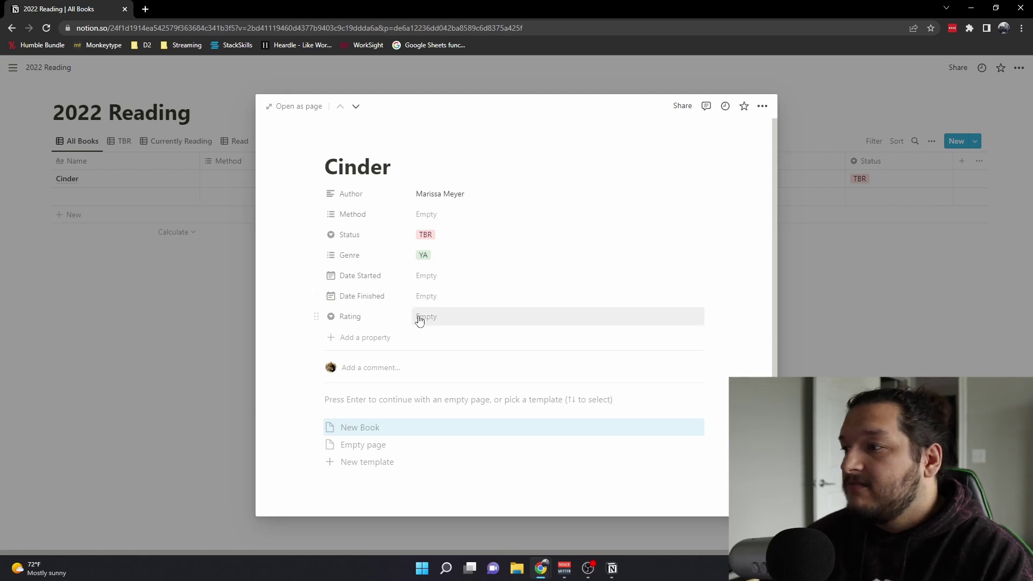
pyautogui.click(819, 335)
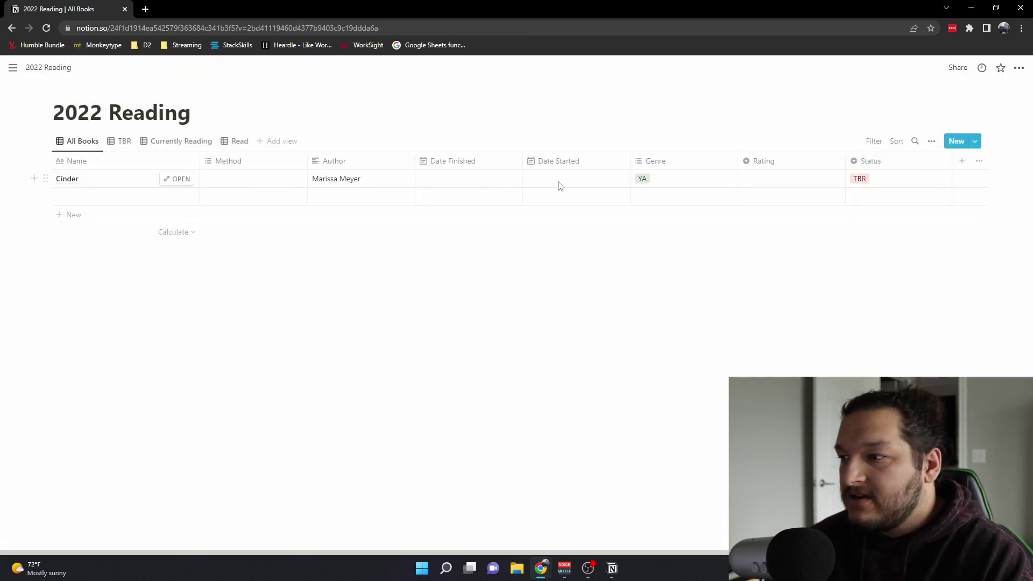
# Rearrange the All Books columns so Author and Status follow Name, and Genre comes directly after Method
pyautogui.moveTo(334, 165); pyautogui.dragTo(249, 168)
pyautogui.moveTo(876, 166); pyautogui.dragTo(370, 162)
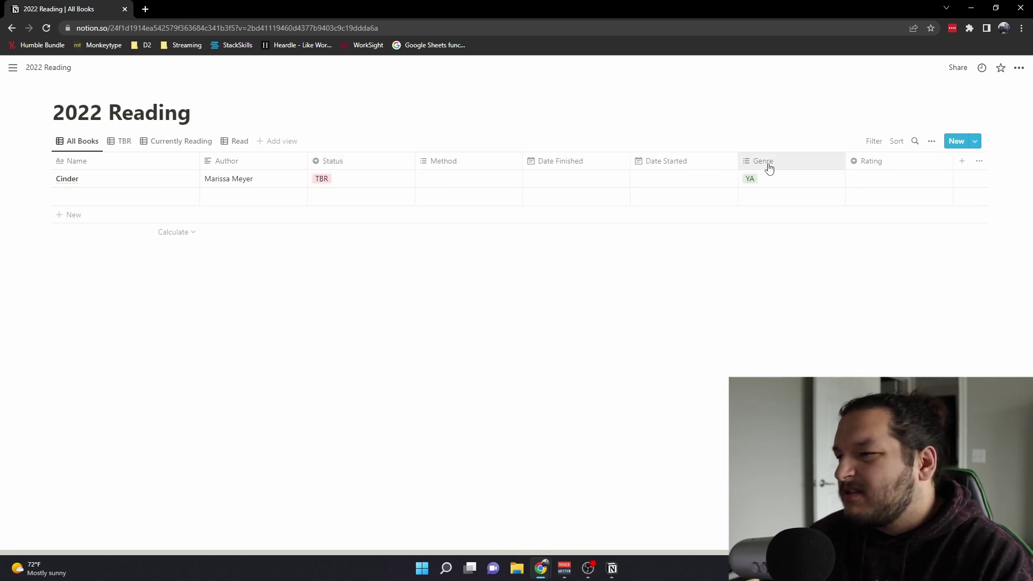
pyautogui.moveTo(783, 164); pyautogui.dragTo(551, 165)
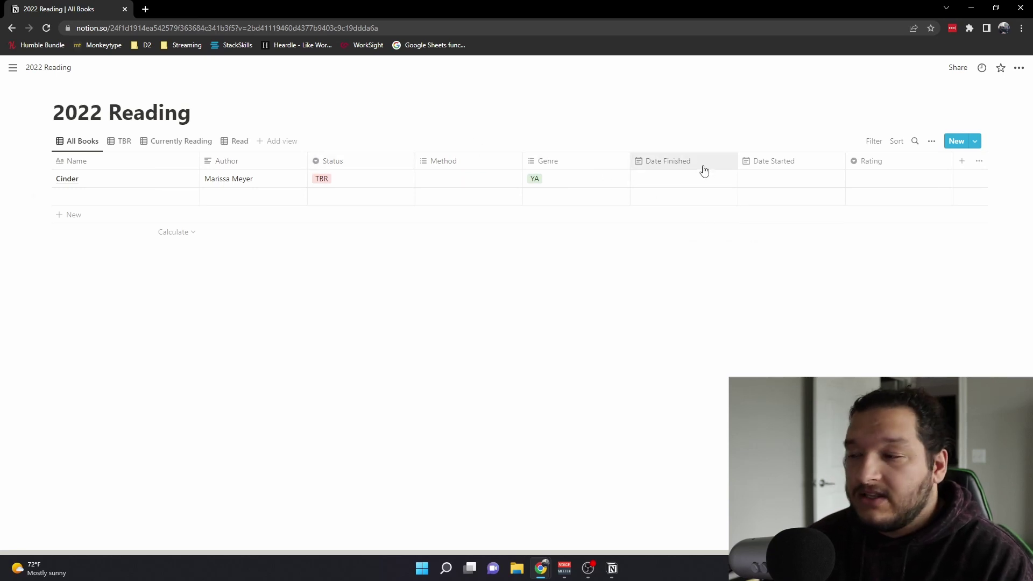
# Hide the Date Finished and Date Started columns in the All Books view
pyautogui.click(666, 163)
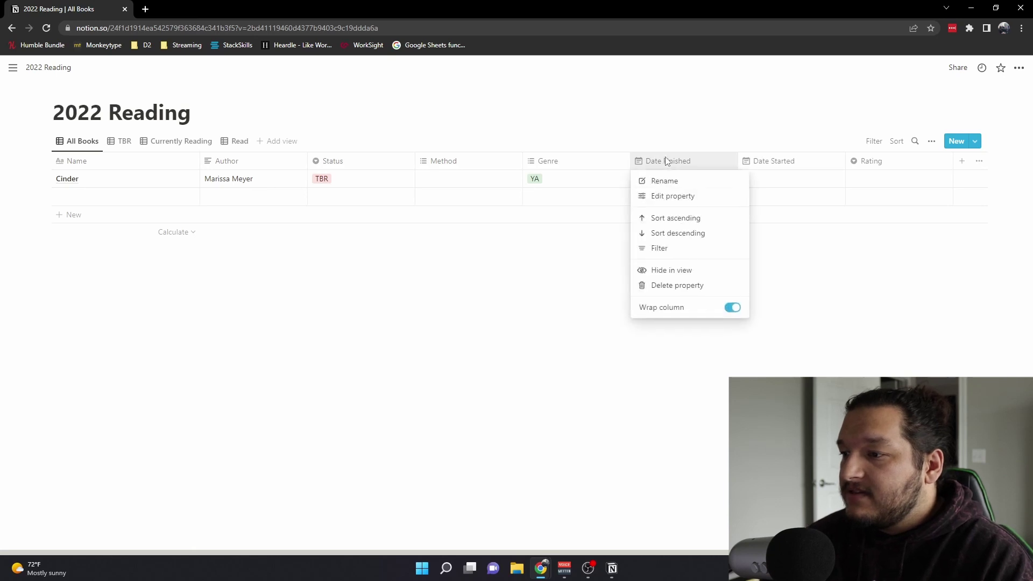
pyautogui.click(672, 272)
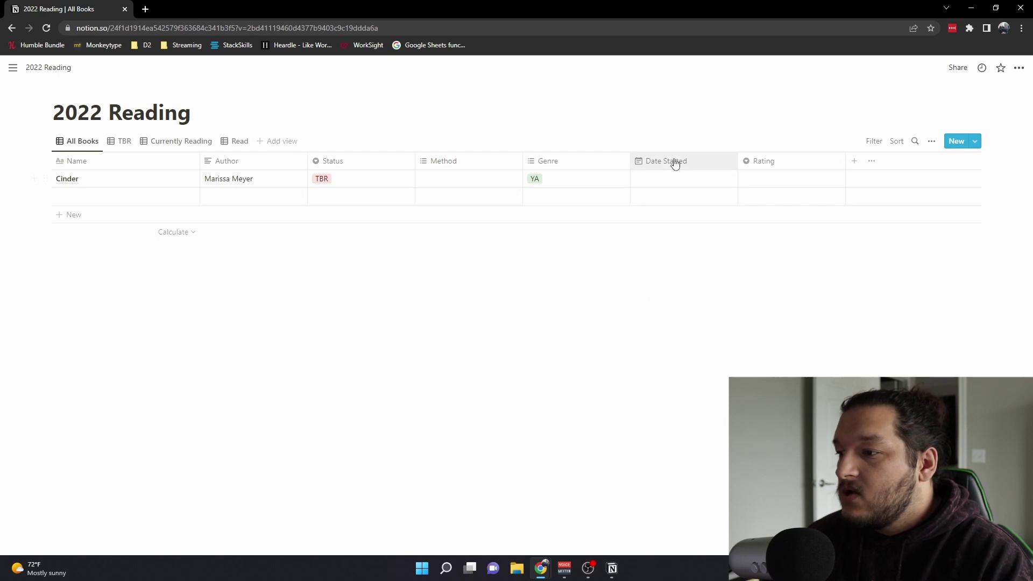
pyautogui.click(673, 162)
pyautogui.click(679, 275)
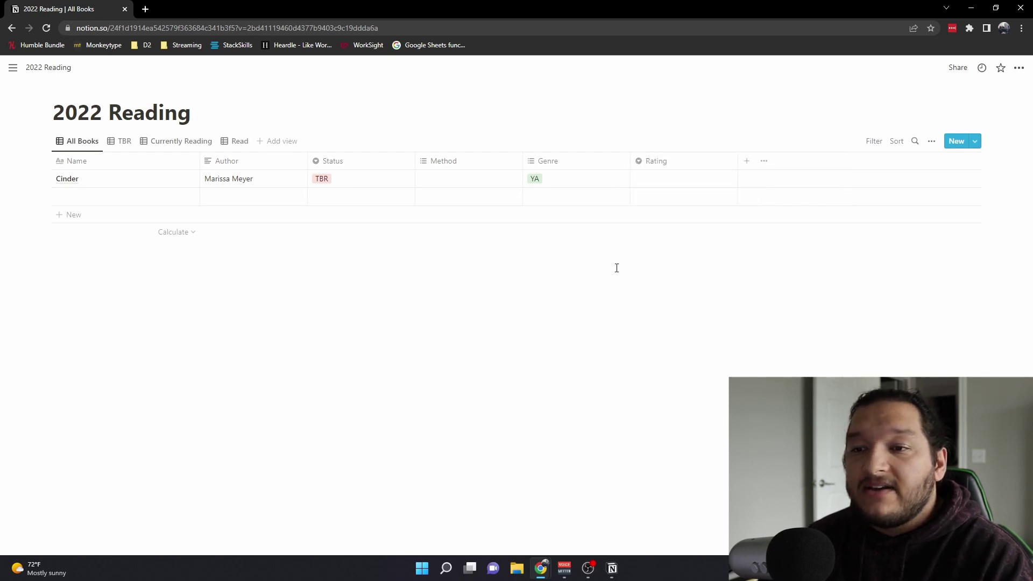
# Review Cinder's page properties, and compare how the books are listed in the All Books and TBR views
pyautogui.click(178, 179)
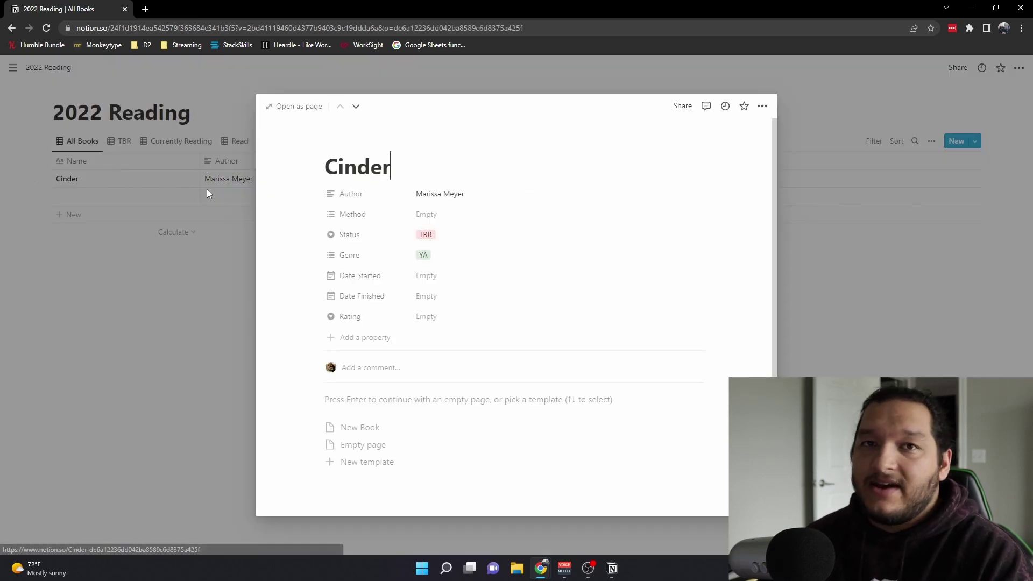
pyautogui.click(908, 272)
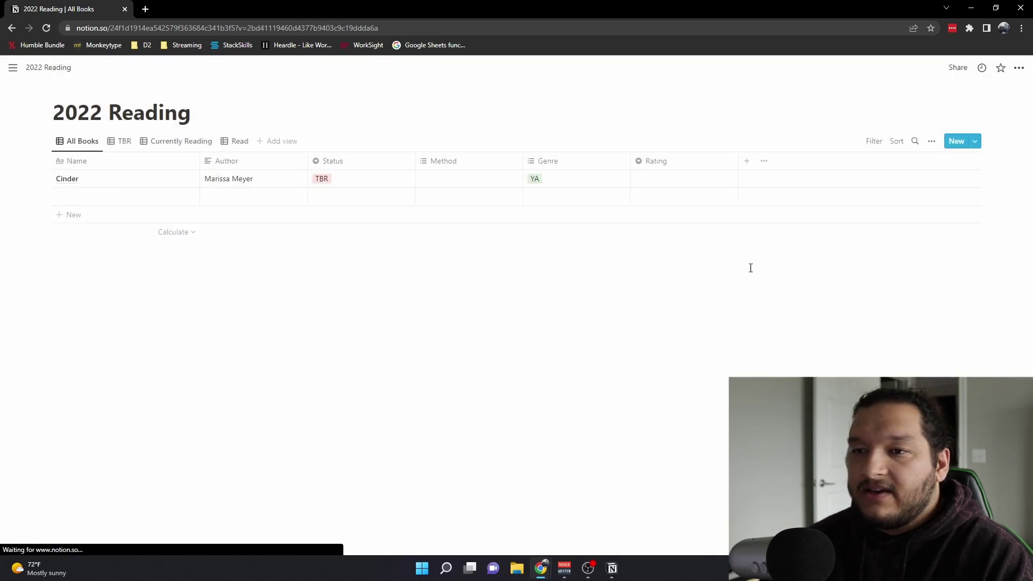
pyautogui.click(115, 143)
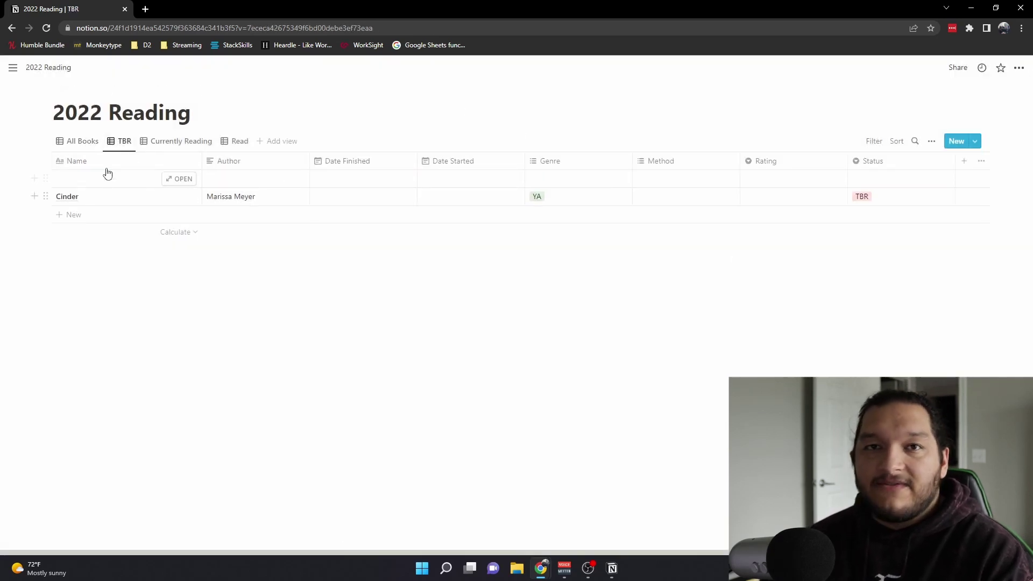
pyautogui.click(79, 144)
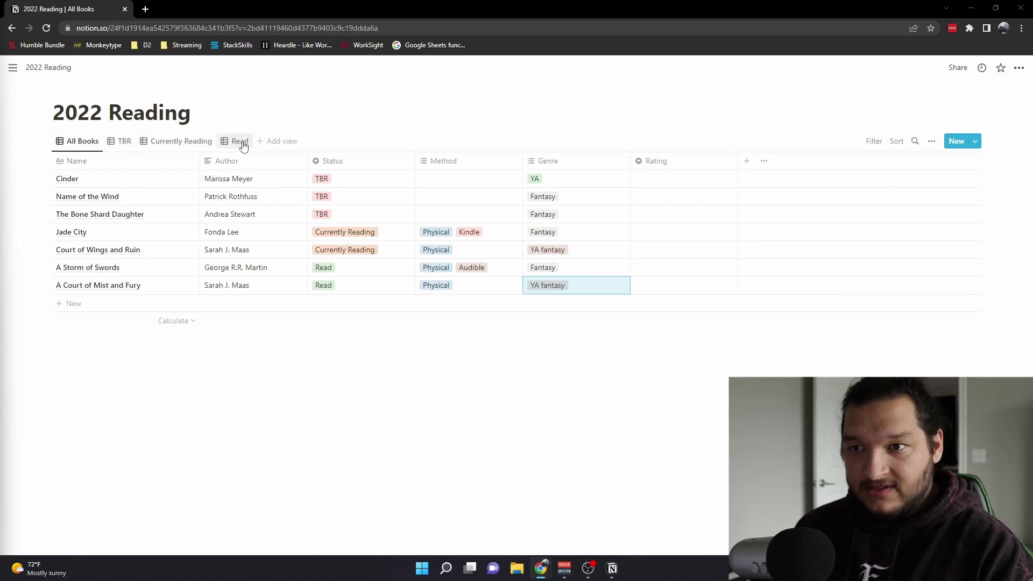
pyautogui.click(125, 146)
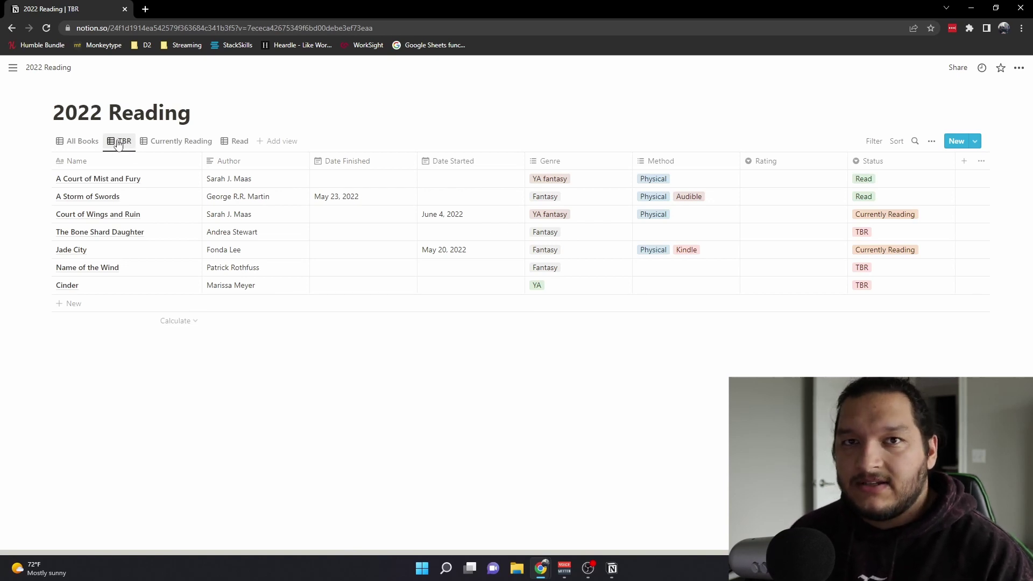
pyautogui.click(84, 143)
# Filter the TBR view to show only books whose Status is TBR
pyautogui.click(122, 143)
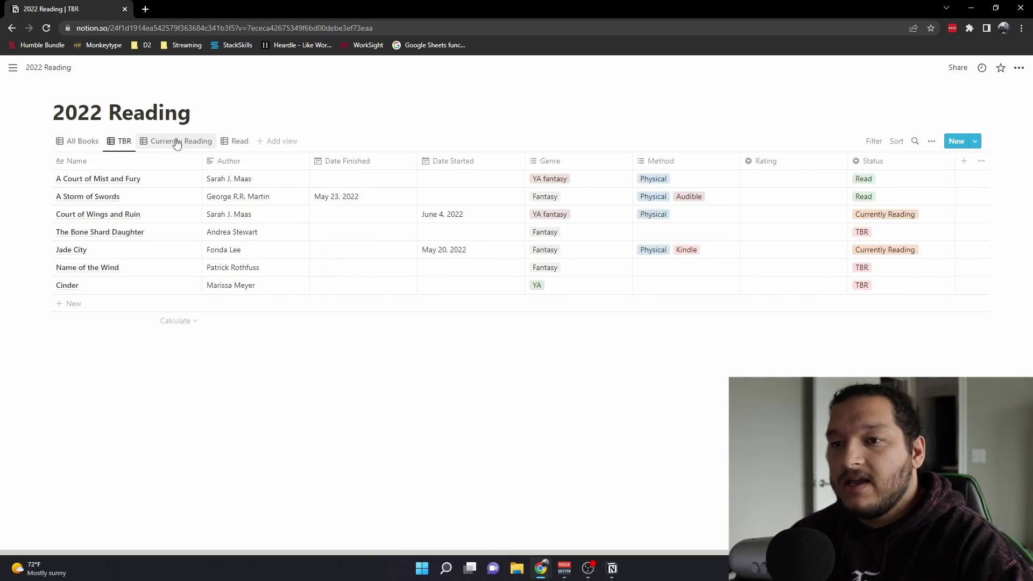
pyautogui.click(876, 142)
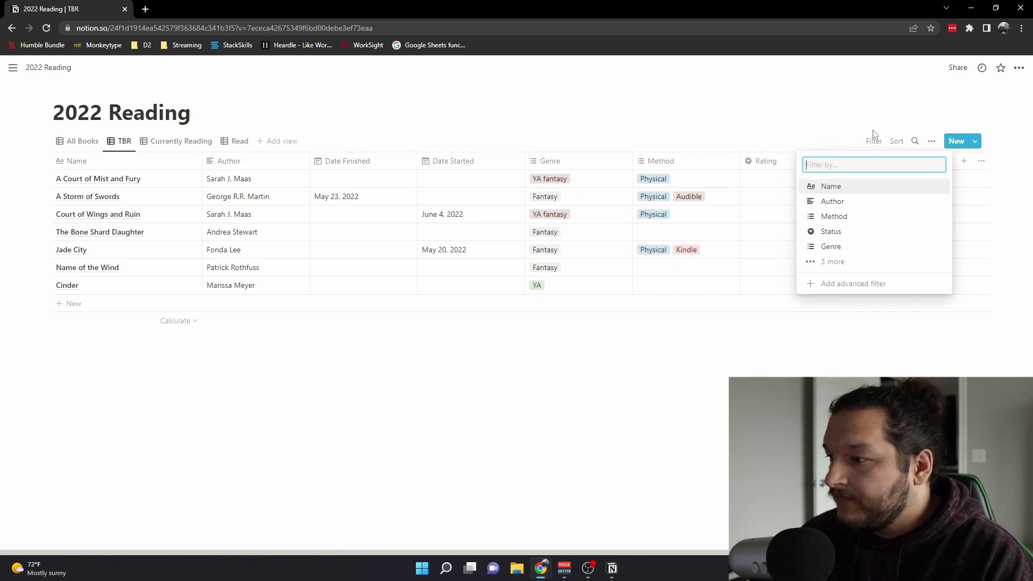
pyautogui.click(834, 233)
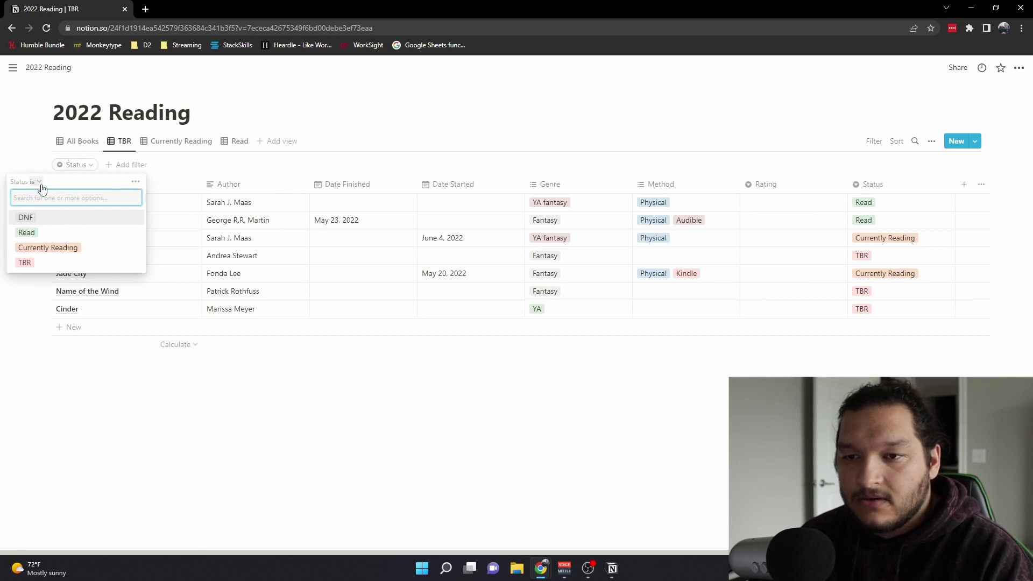
pyautogui.click(25, 262)
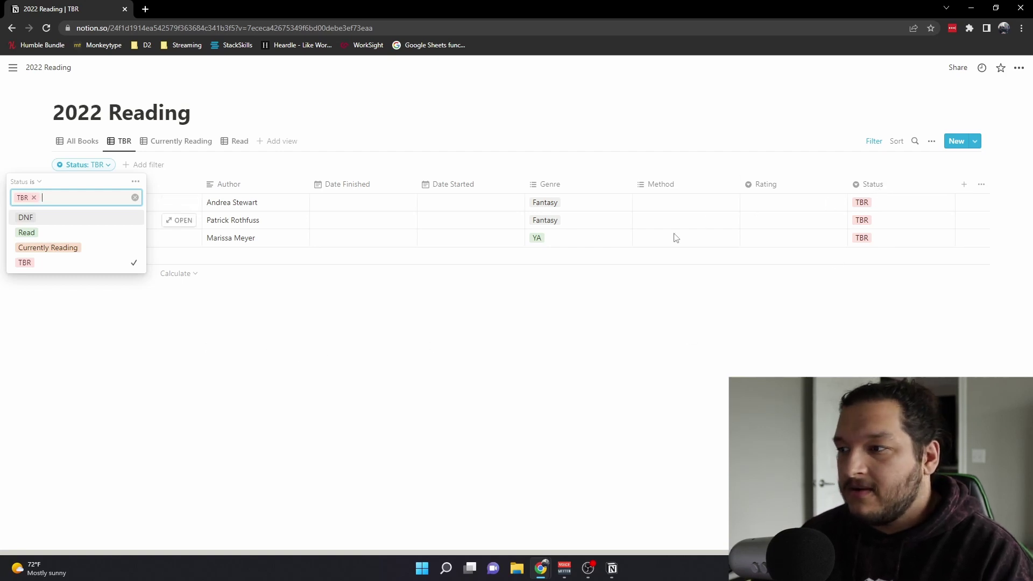
pyautogui.click(623, 355)
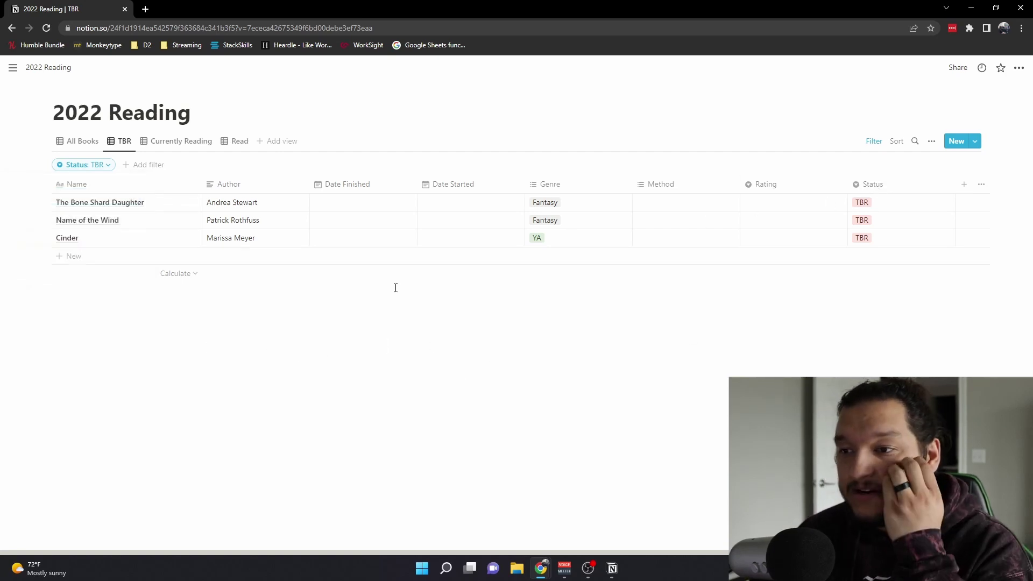
# Hide the Date Finished, Date Started and Rating columns in the TBR view
pyautogui.click(351, 185)
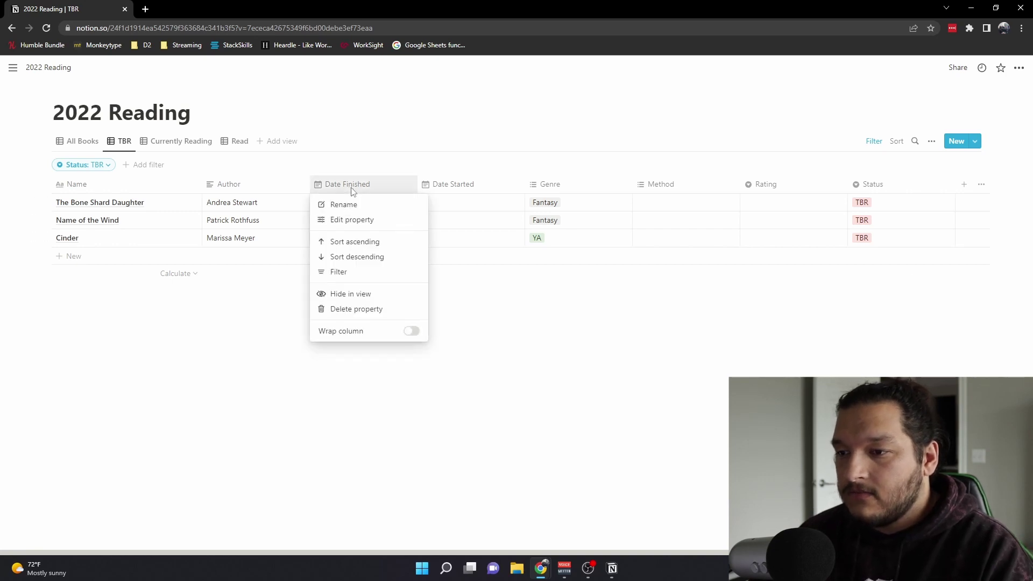
pyautogui.click(349, 309)
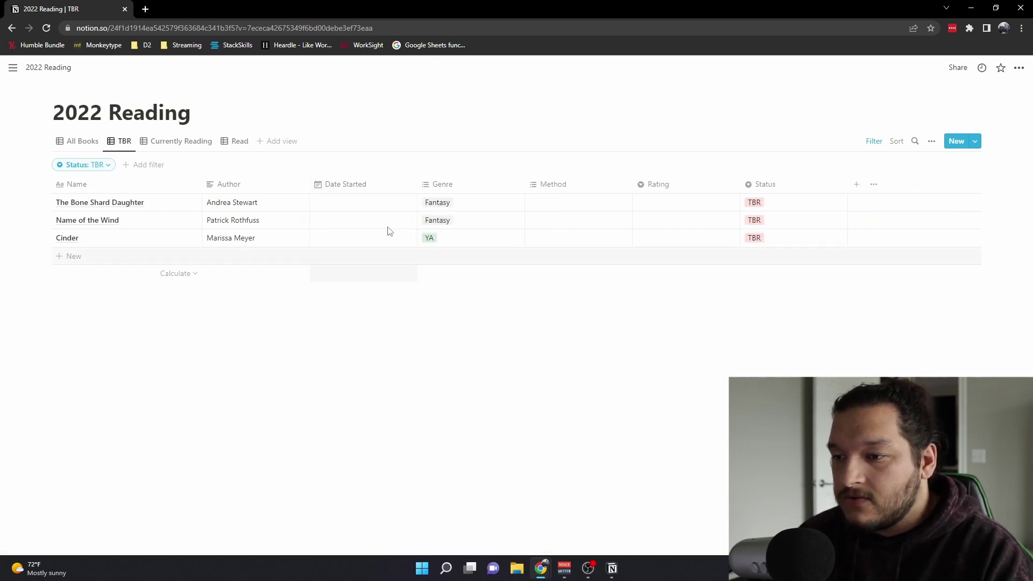
pyautogui.click(355, 186)
pyautogui.click(347, 294)
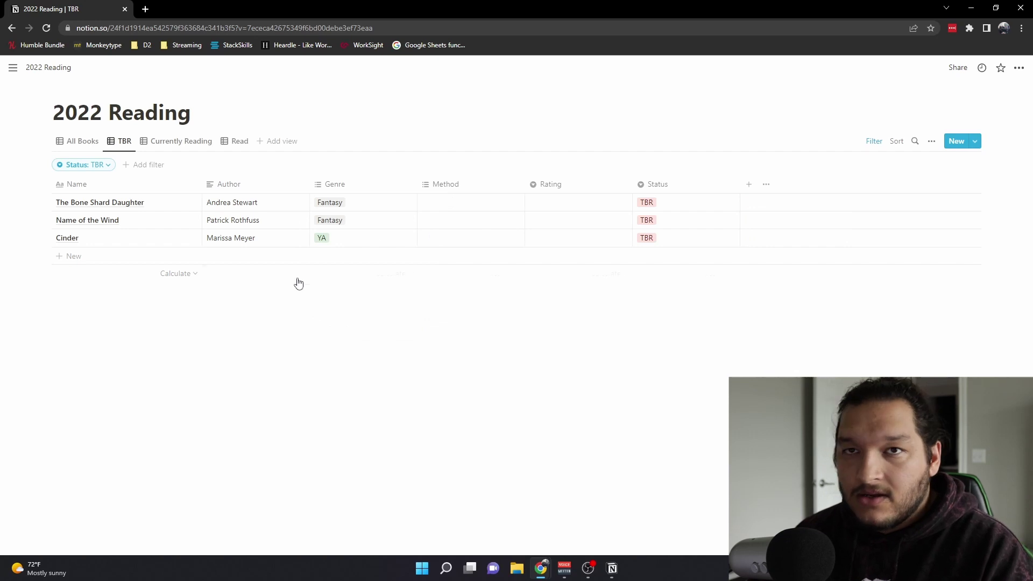
pyautogui.click(553, 185)
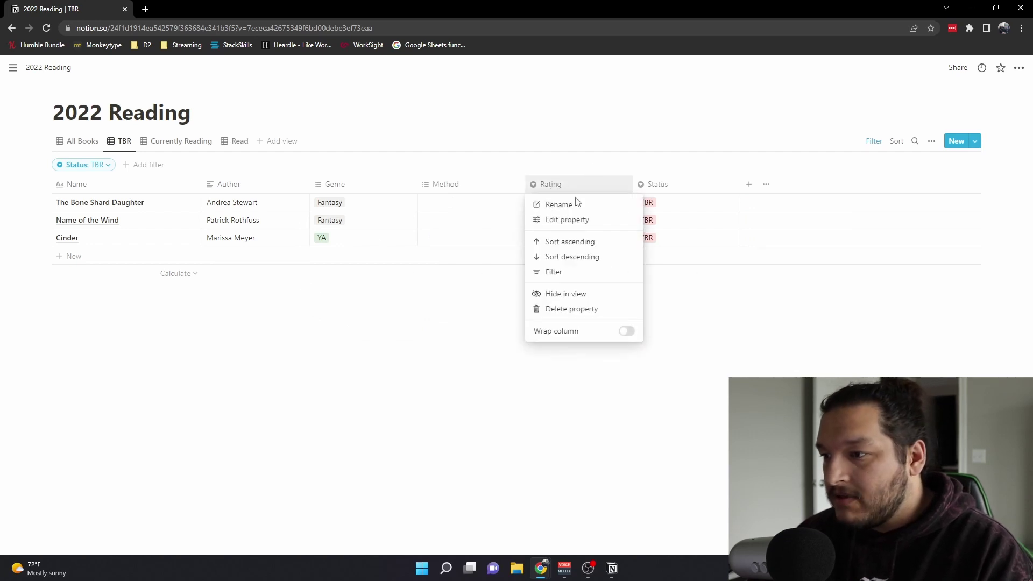
pyautogui.click(577, 296)
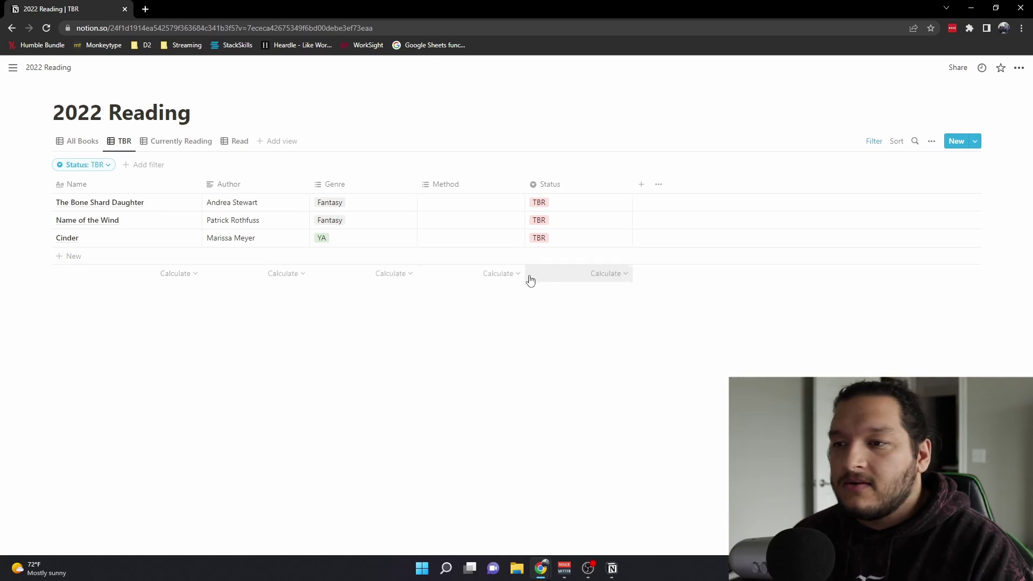
# Compare the columns and books shown in the All Books, Currently Reading and TBR views
pyautogui.click(83, 143)
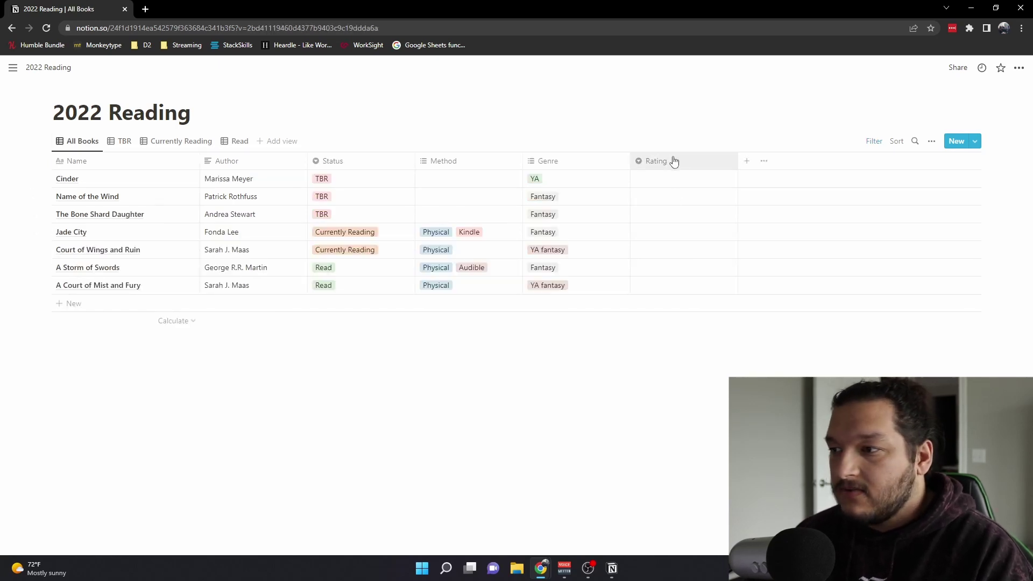
pyautogui.click(203, 141)
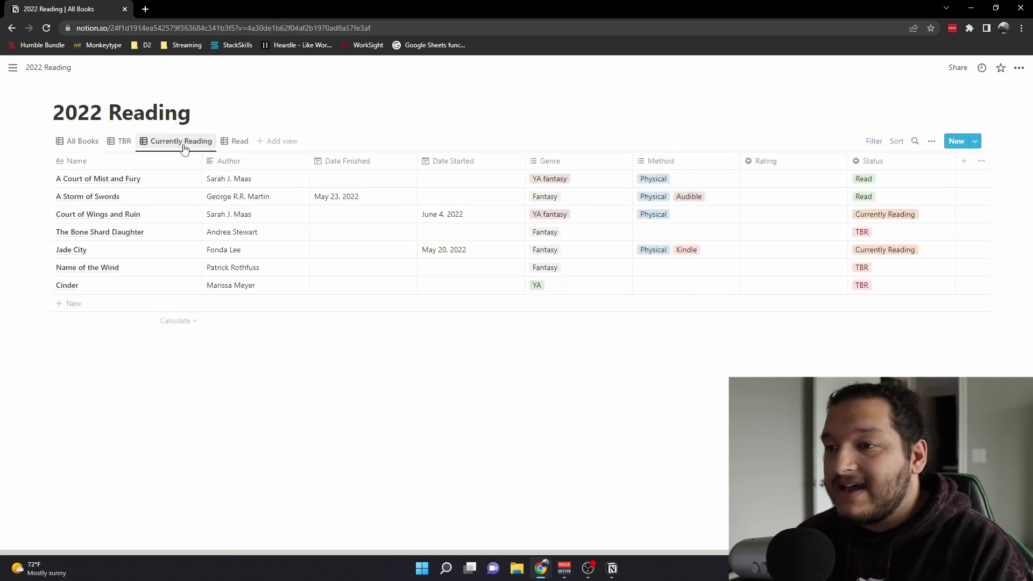
pyautogui.click(122, 142)
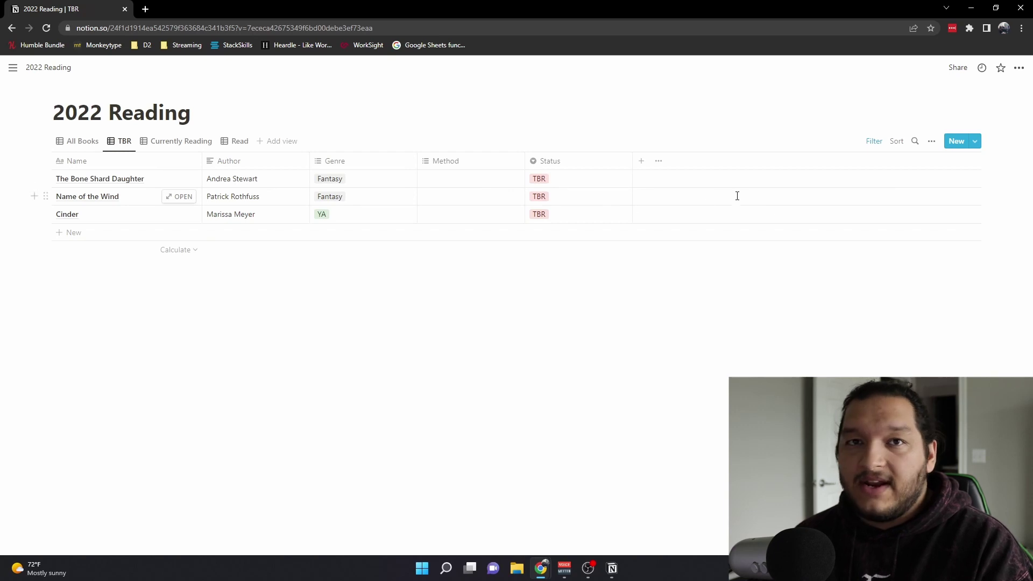
# Filter the Currently Reading view to show only books whose Status is Currently Reading
pyautogui.click(165, 146)
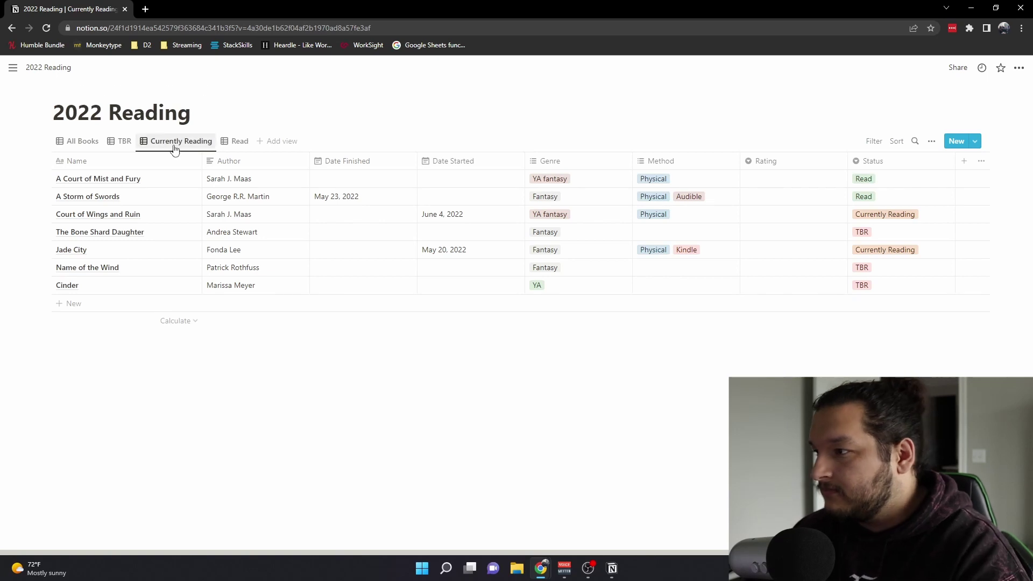
pyautogui.click(876, 142)
pyautogui.click(837, 231)
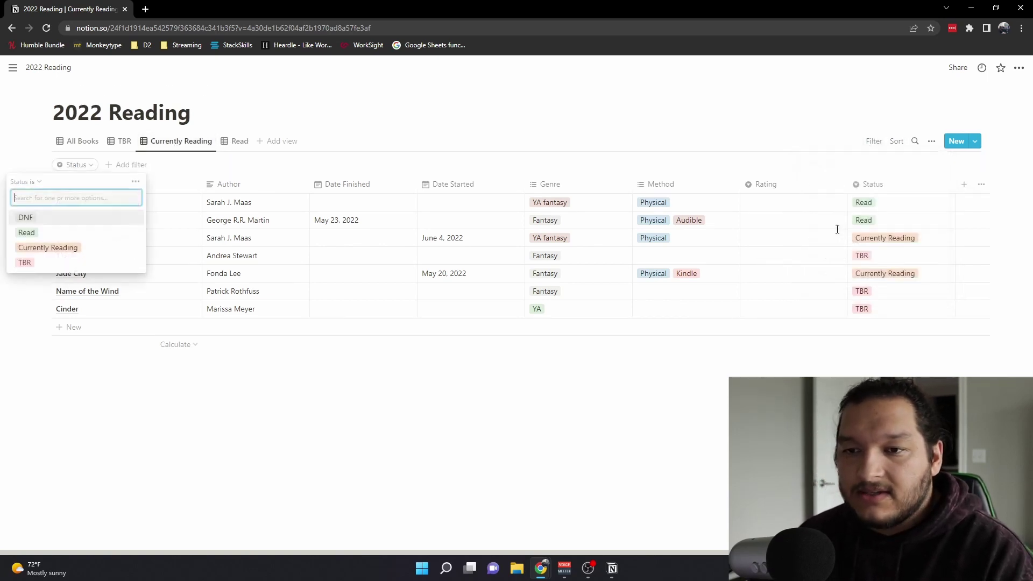
pyautogui.click(47, 247)
pyautogui.click(263, 265)
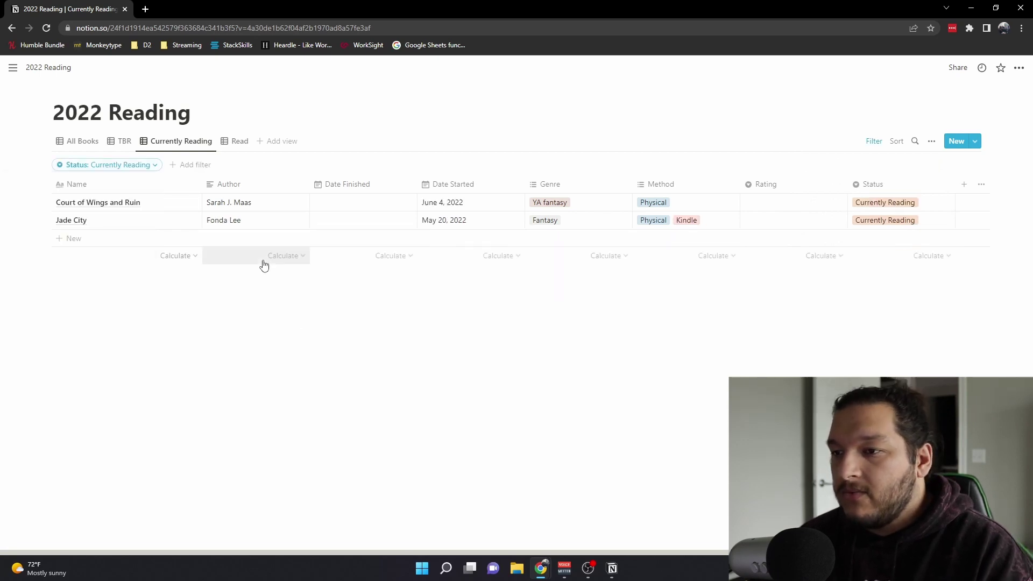
# Hide the Date Finished, Rating and Status columns in the Currently Reading view
pyautogui.click(347, 186)
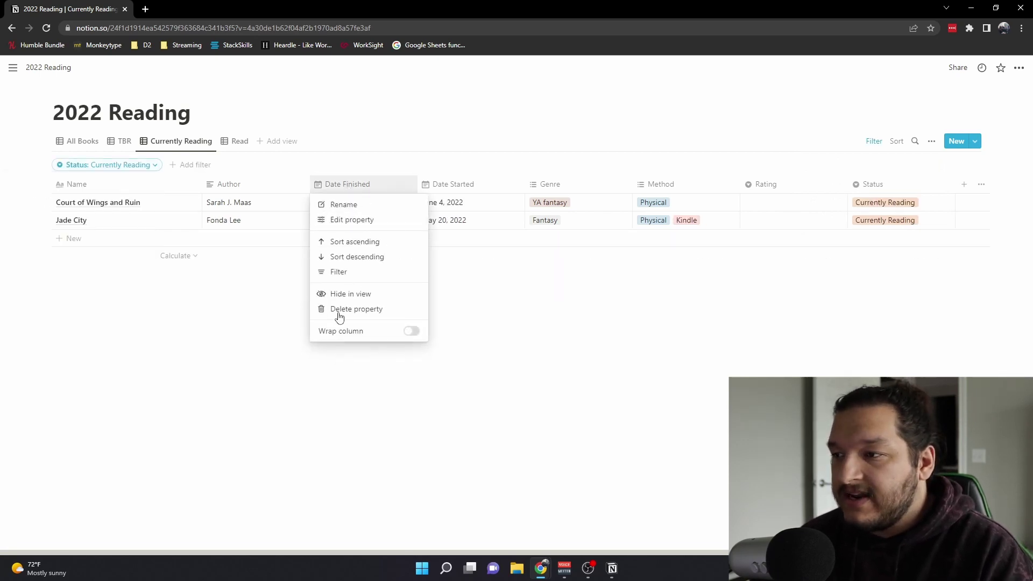
pyautogui.click(342, 295)
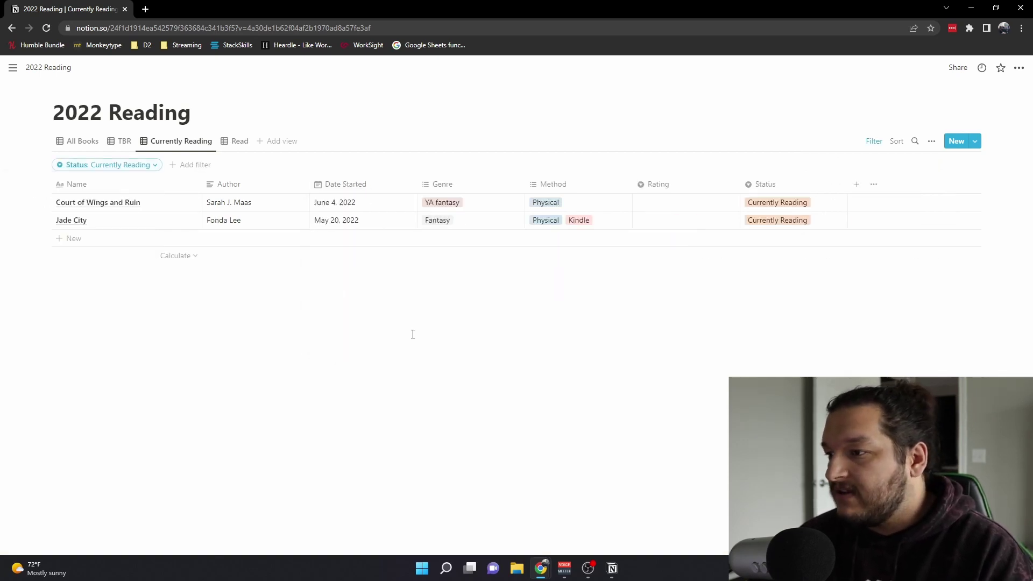
pyautogui.click(680, 189)
pyautogui.click(667, 293)
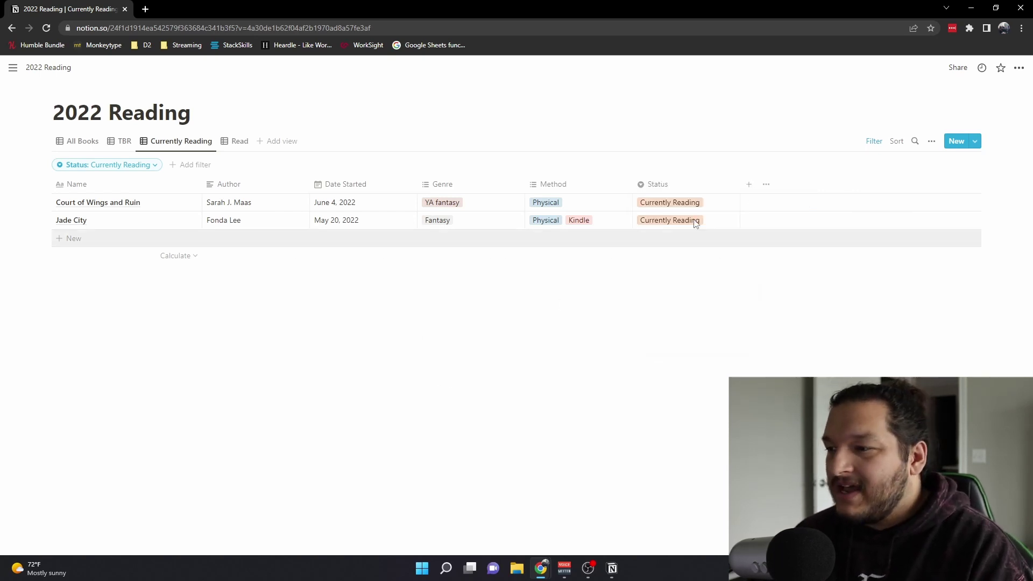
pyautogui.click(673, 185)
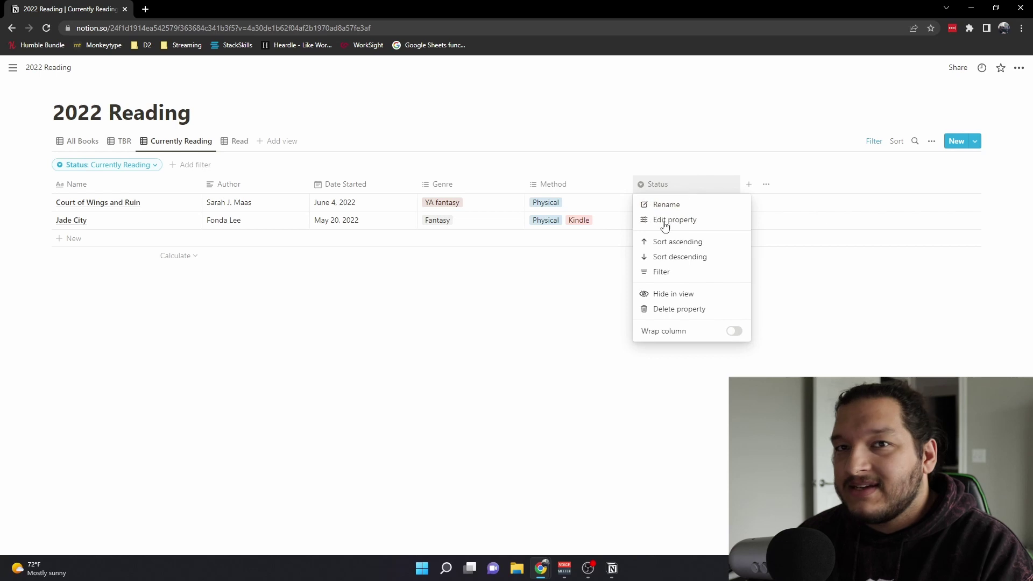
pyautogui.click(674, 294)
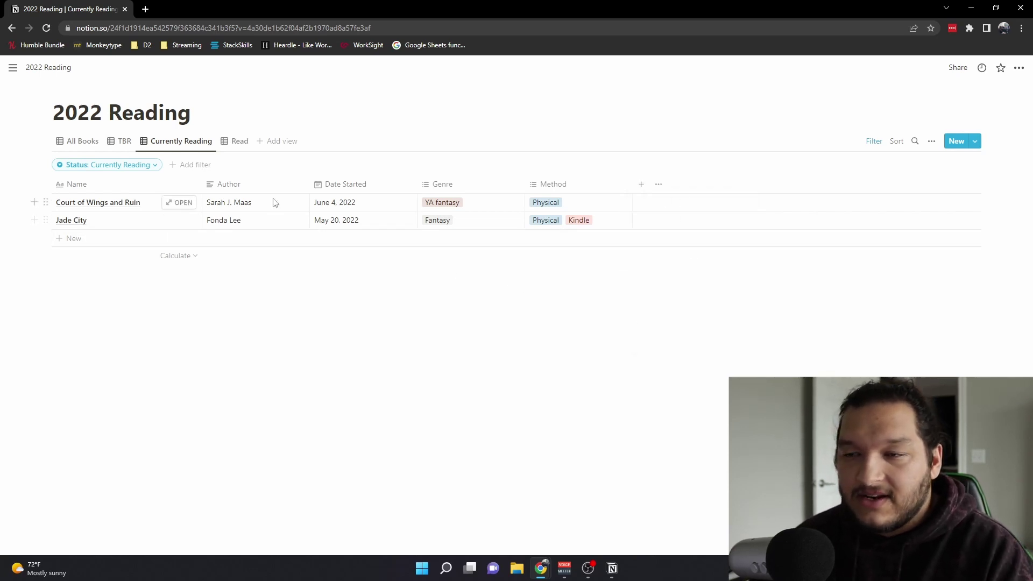
# Filter the Read view to show only books whose Status is Read
pyautogui.click(237, 141)
pyautogui.click(874, 141)
pyautogui.click(829, 237)
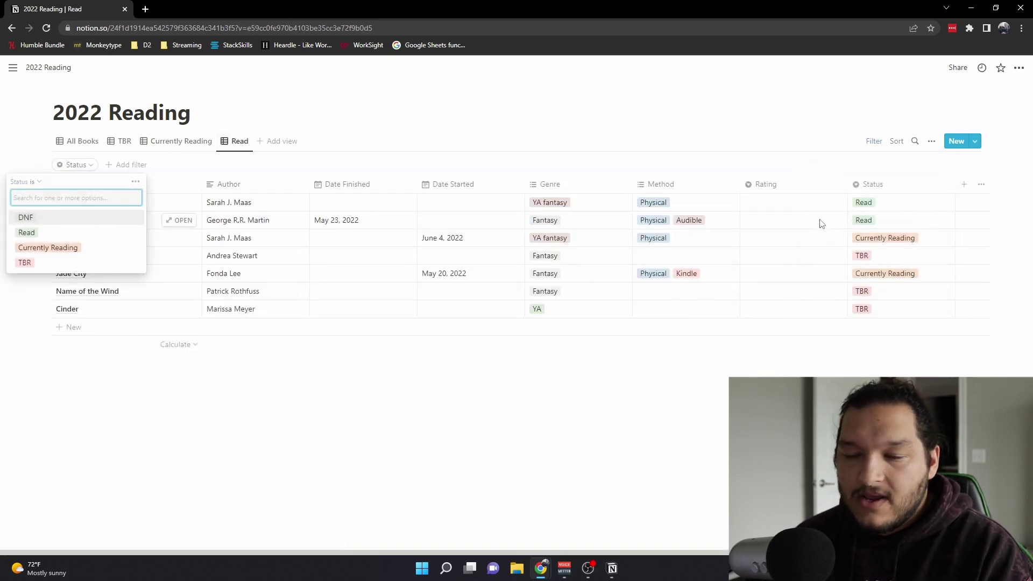
pyautogui.click(32, 233)
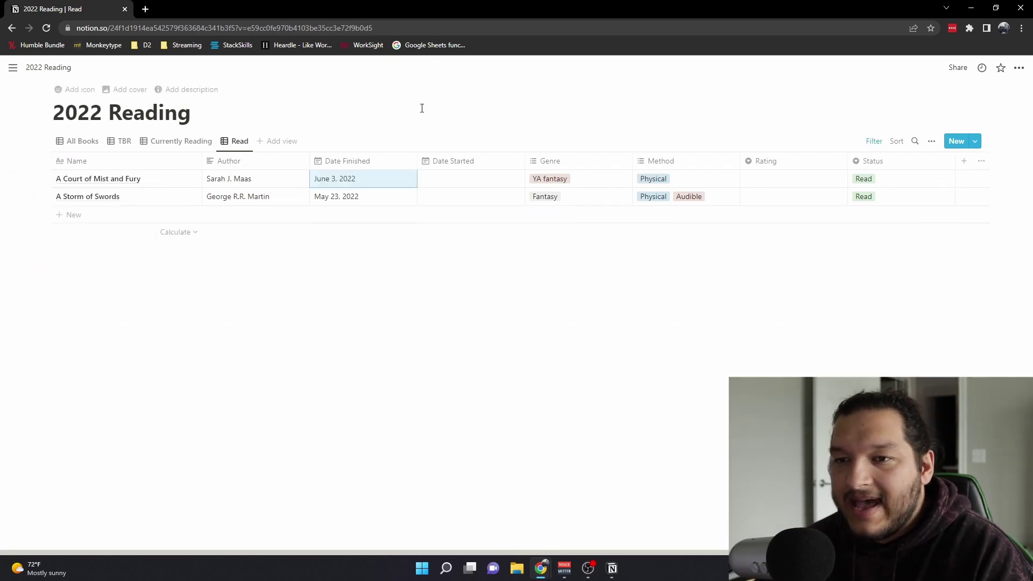
# Examine the TBR list of the original 2022 Reading database in the Notion desktop app, and return to All Books in the browser
pyautogui.click(74, 144)
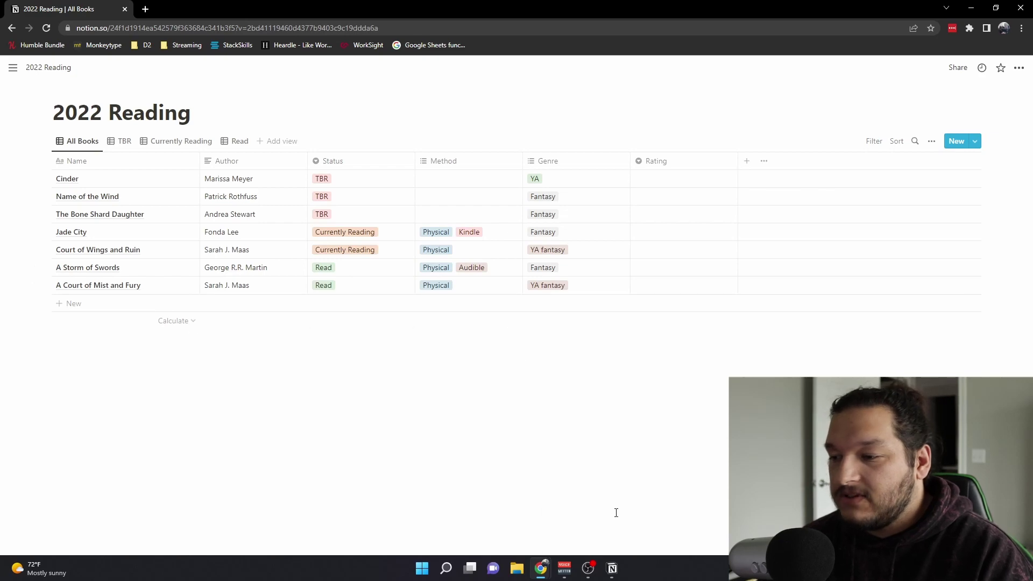
pyautogui.click(612, 568)
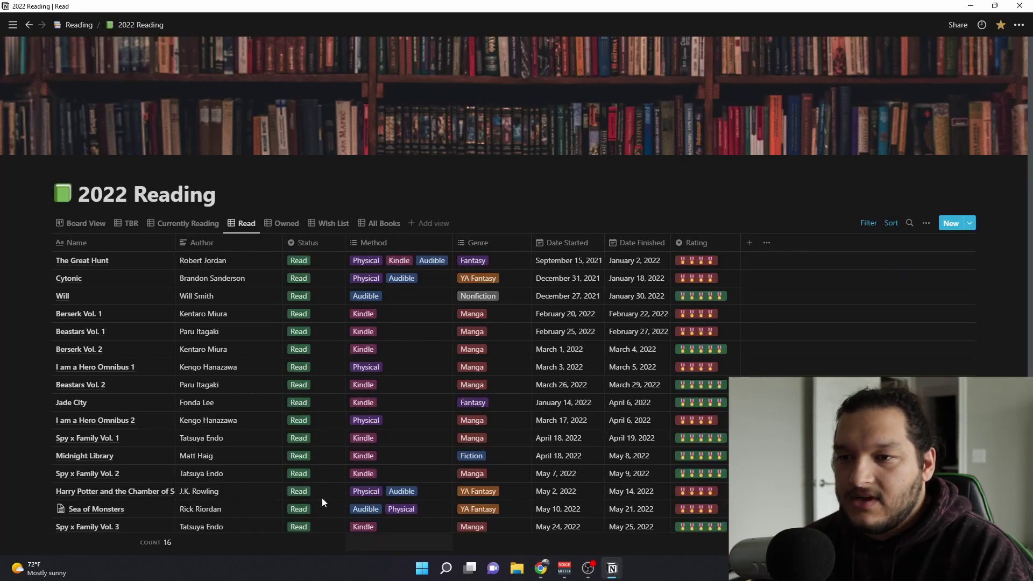
pyautogui.click(126, 223)
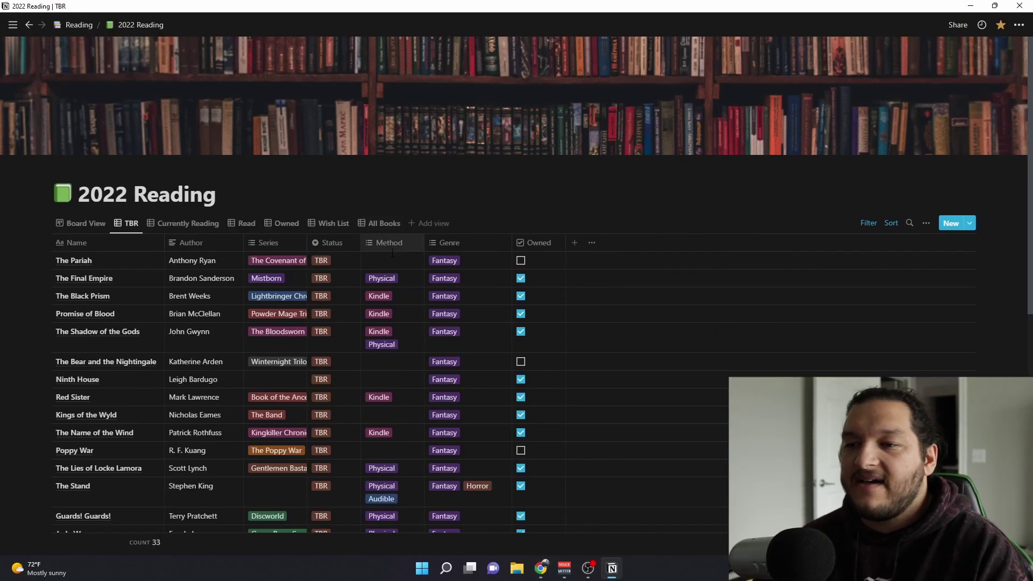
pyautogui.scroll(-4, 392, 264)
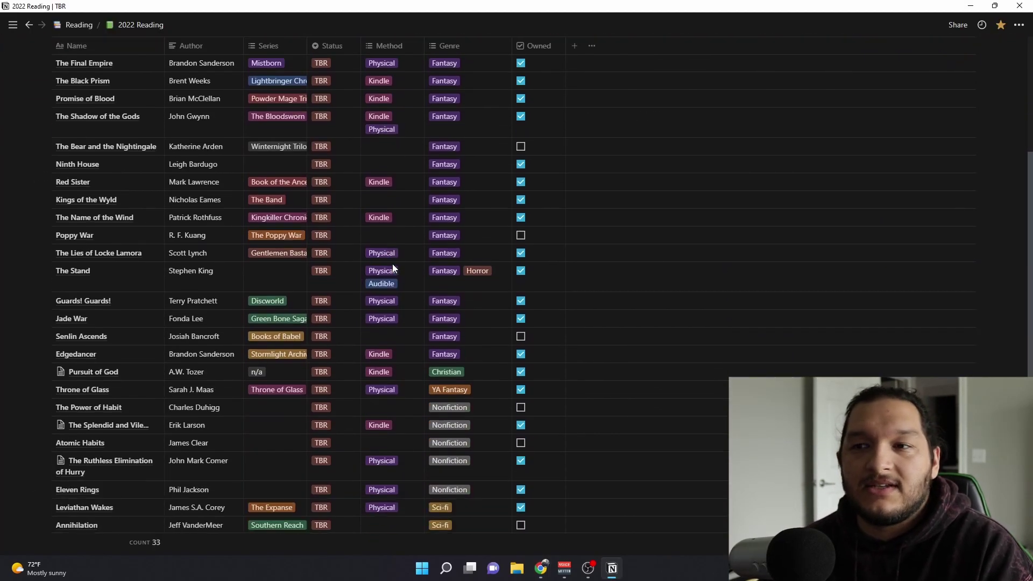
pyautogui.scroll(4, 352, 257)
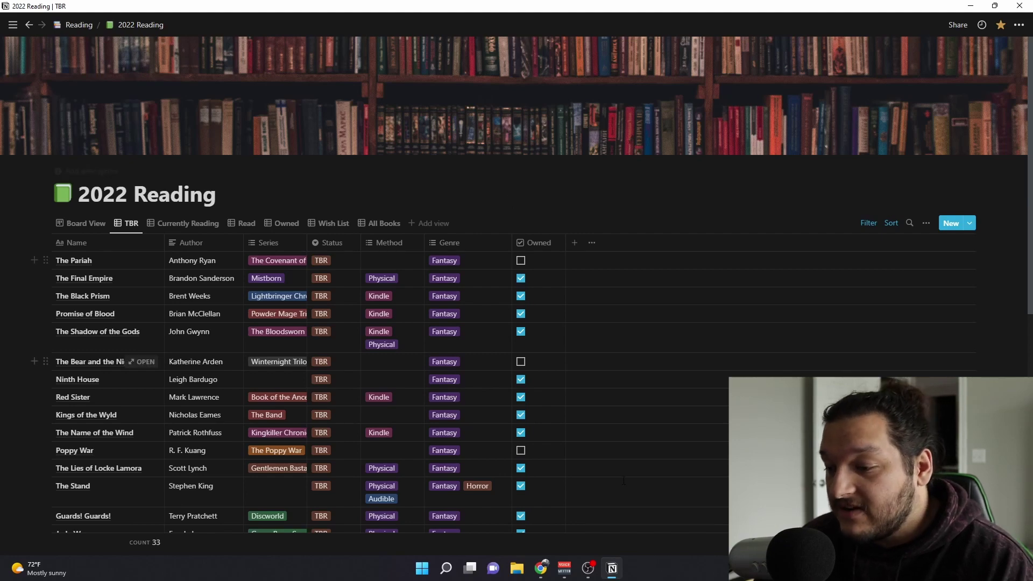
pyautogui.click(539, 575)
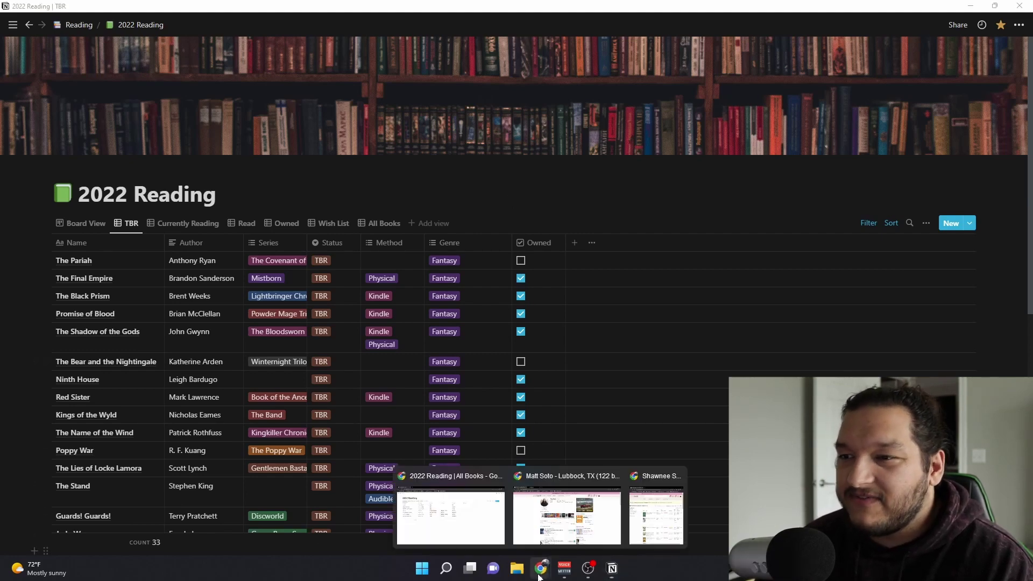
pyautogui.click(450, 514)
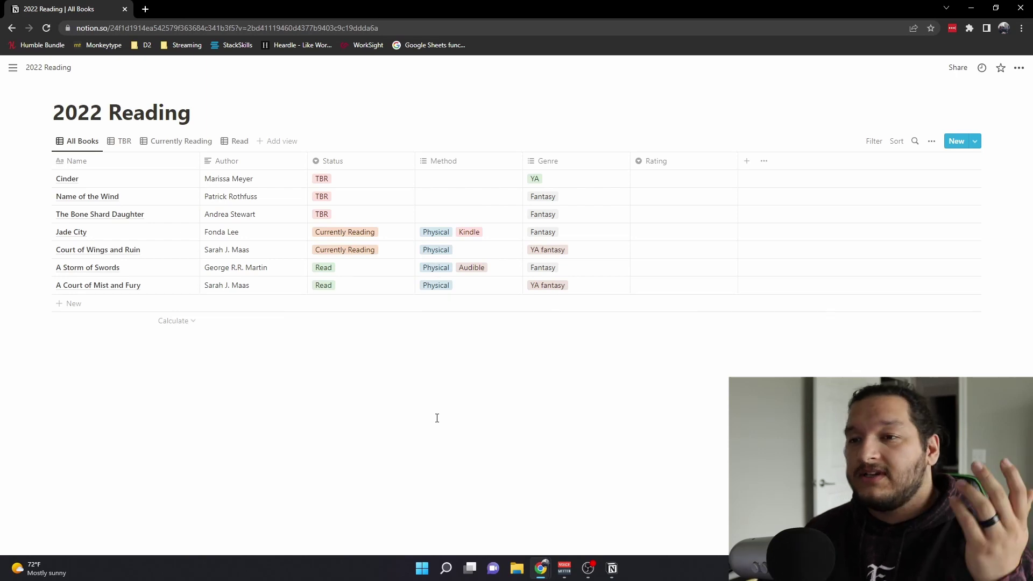